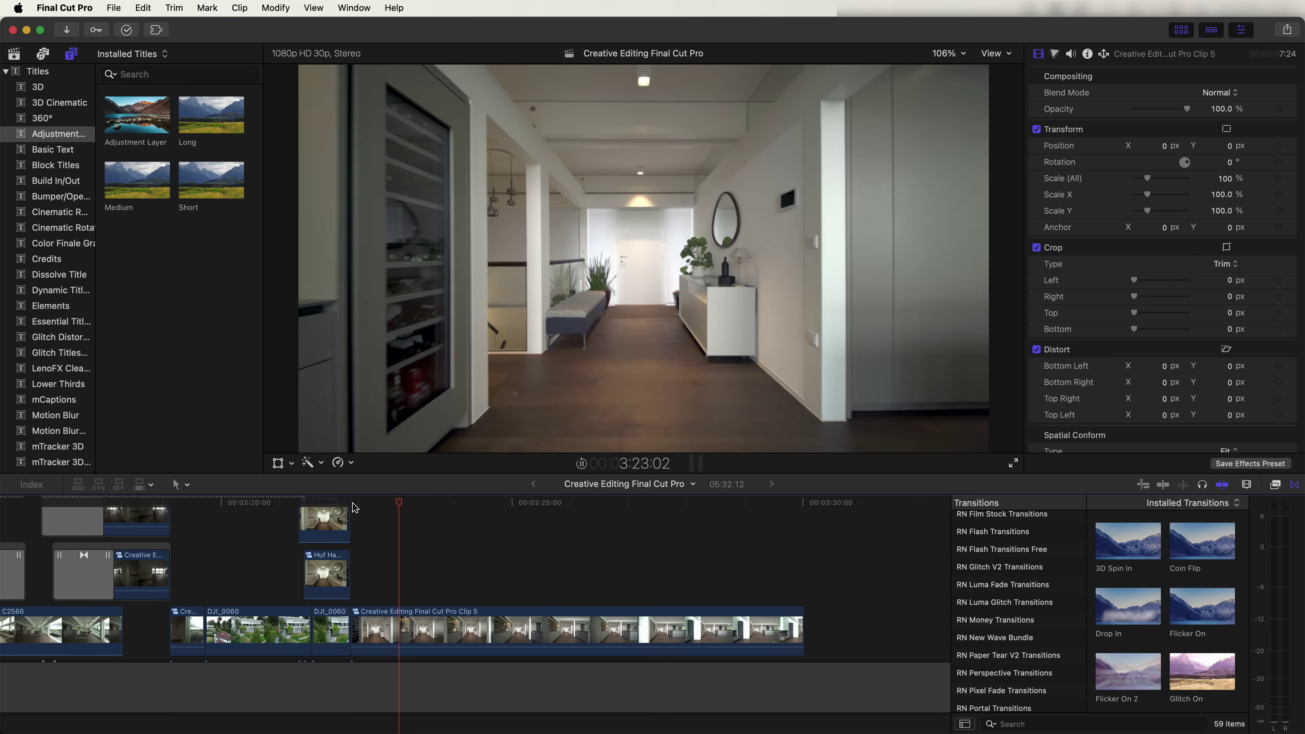
# - Export JPEG stills of Clip 5's opening frame and its last frame at 3:30:00
pyautogui.click(393, 629)
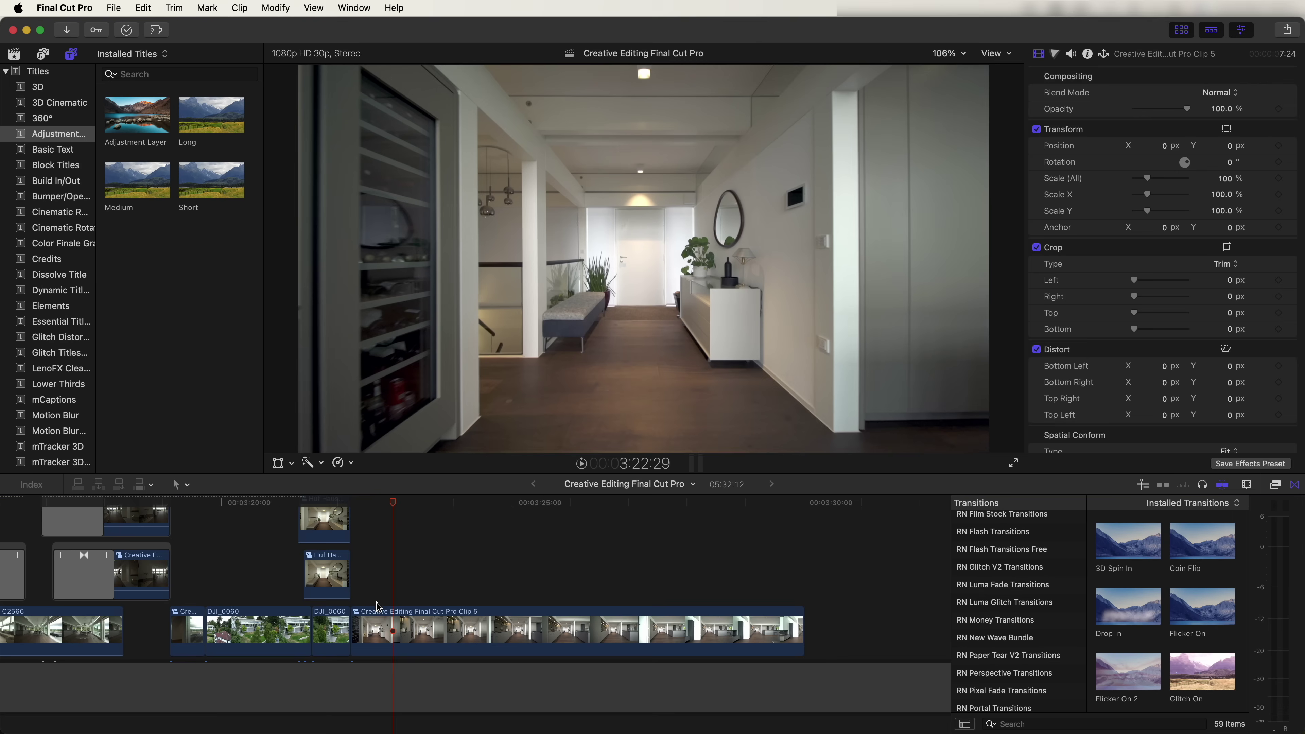
pyautogui.click(394, 628)
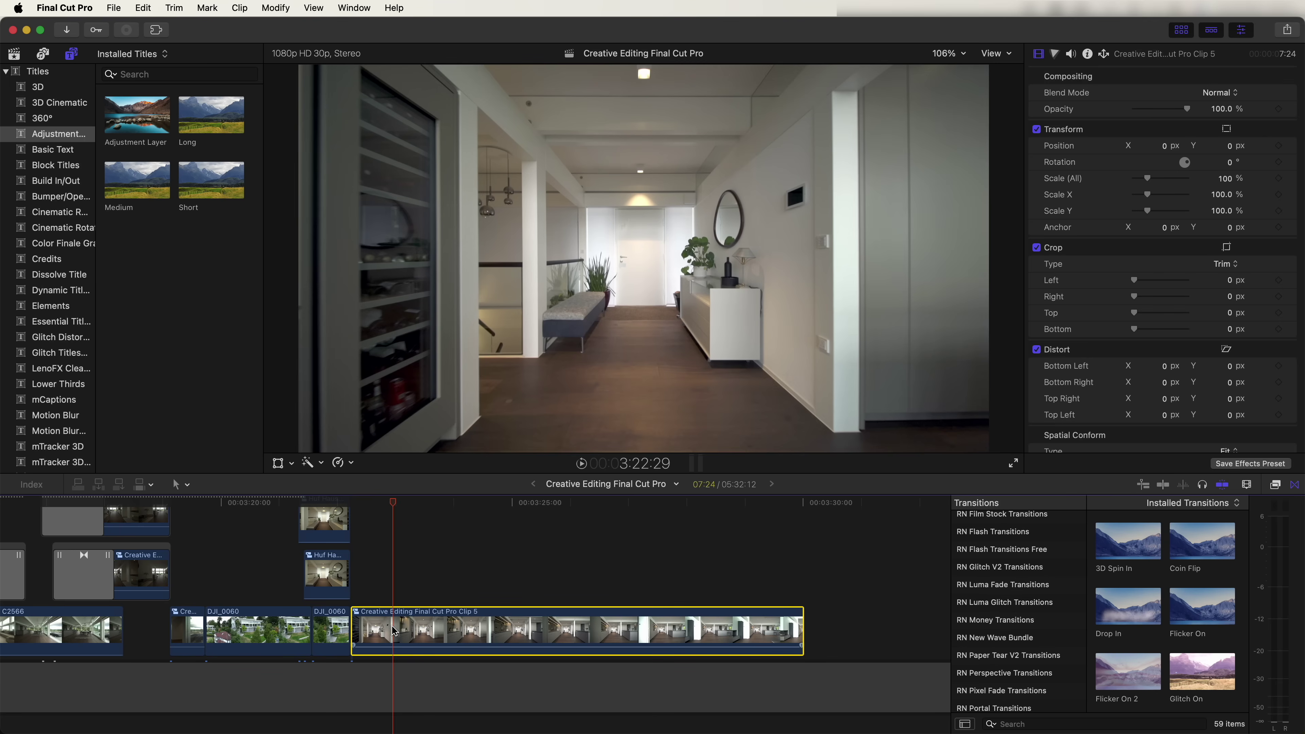
pyautogui.scroll(-2, 398, 617)
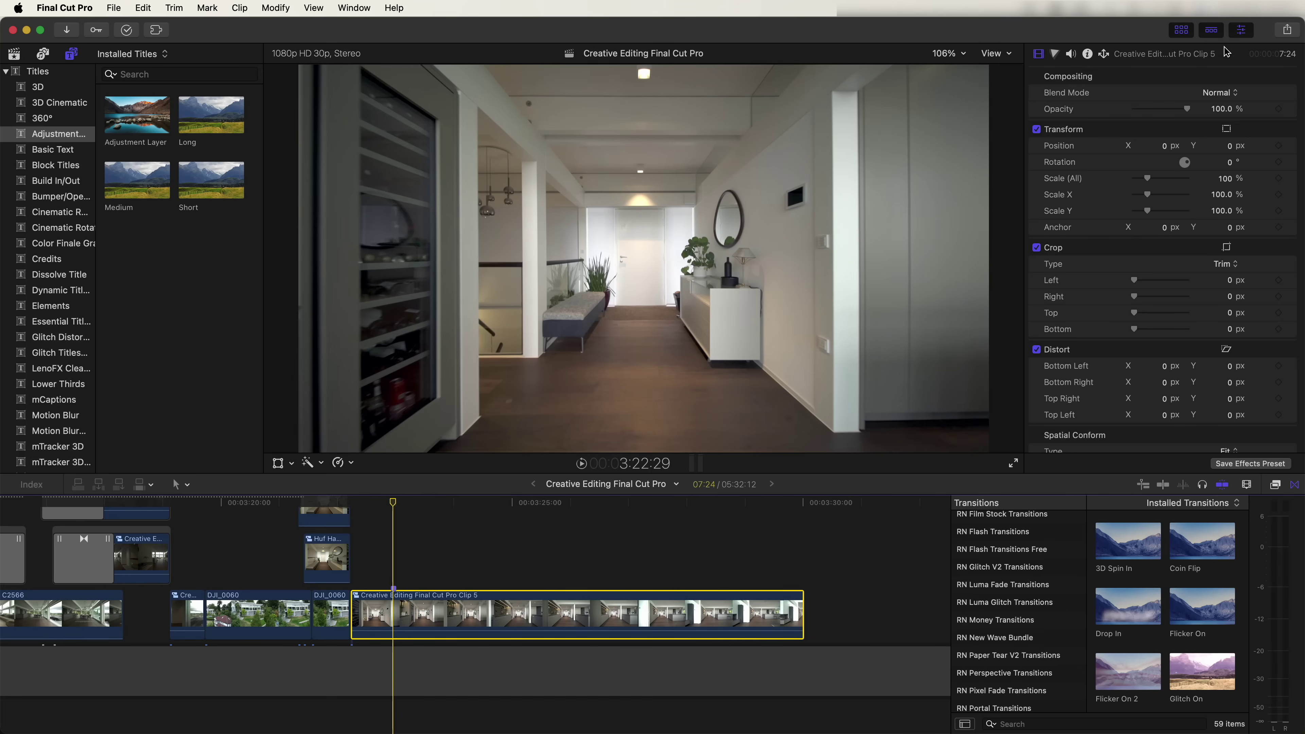
pyautogui.click(1287, 30)
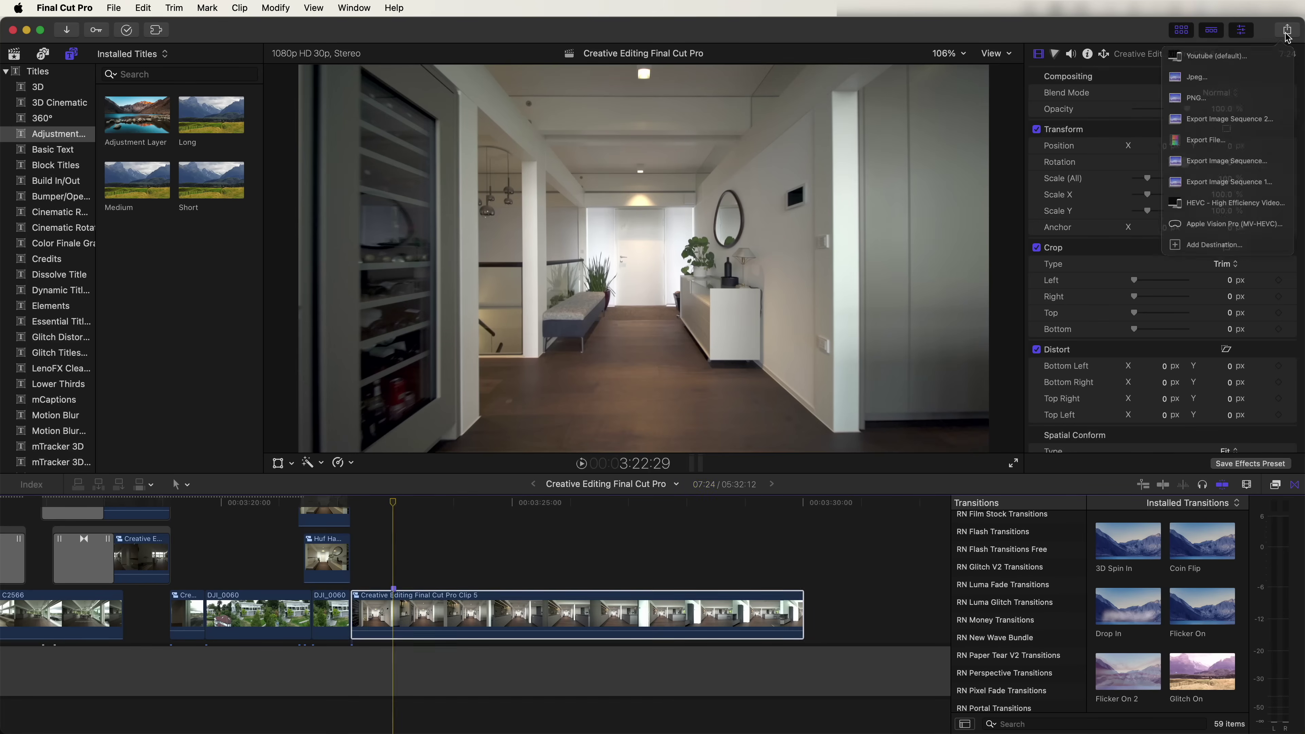
pyautogui.click(1197, 88)
pyautogui.click(702, 440)
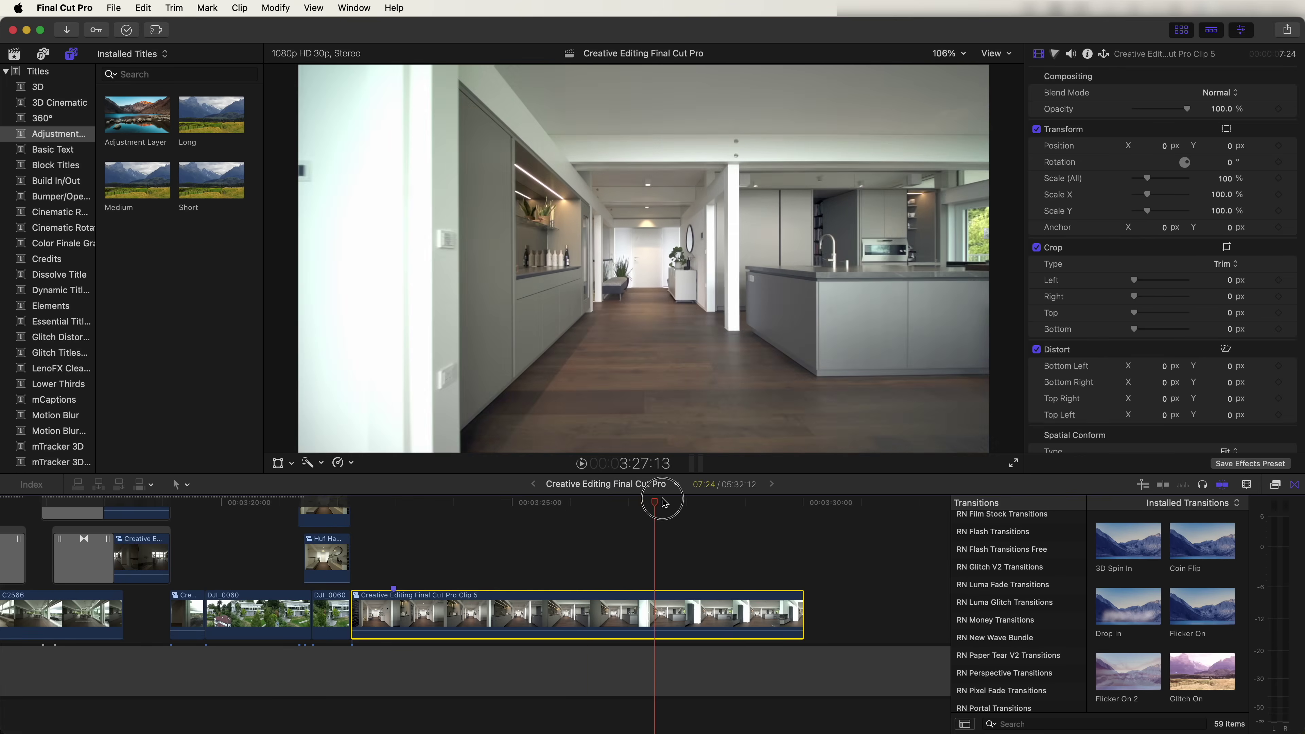
pyautogui.moveTo(662, 502); pyautogui.dragTo(801, 501)
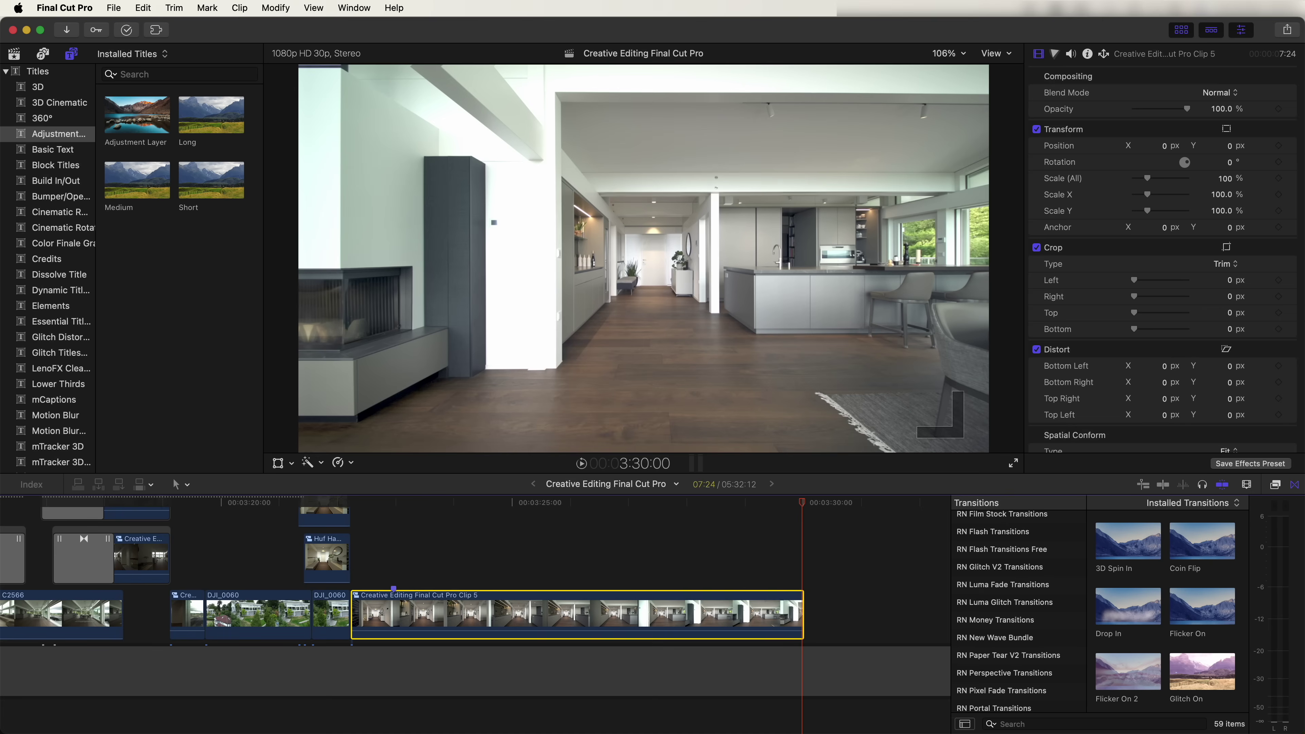
pyautogui.click(1288, 29)
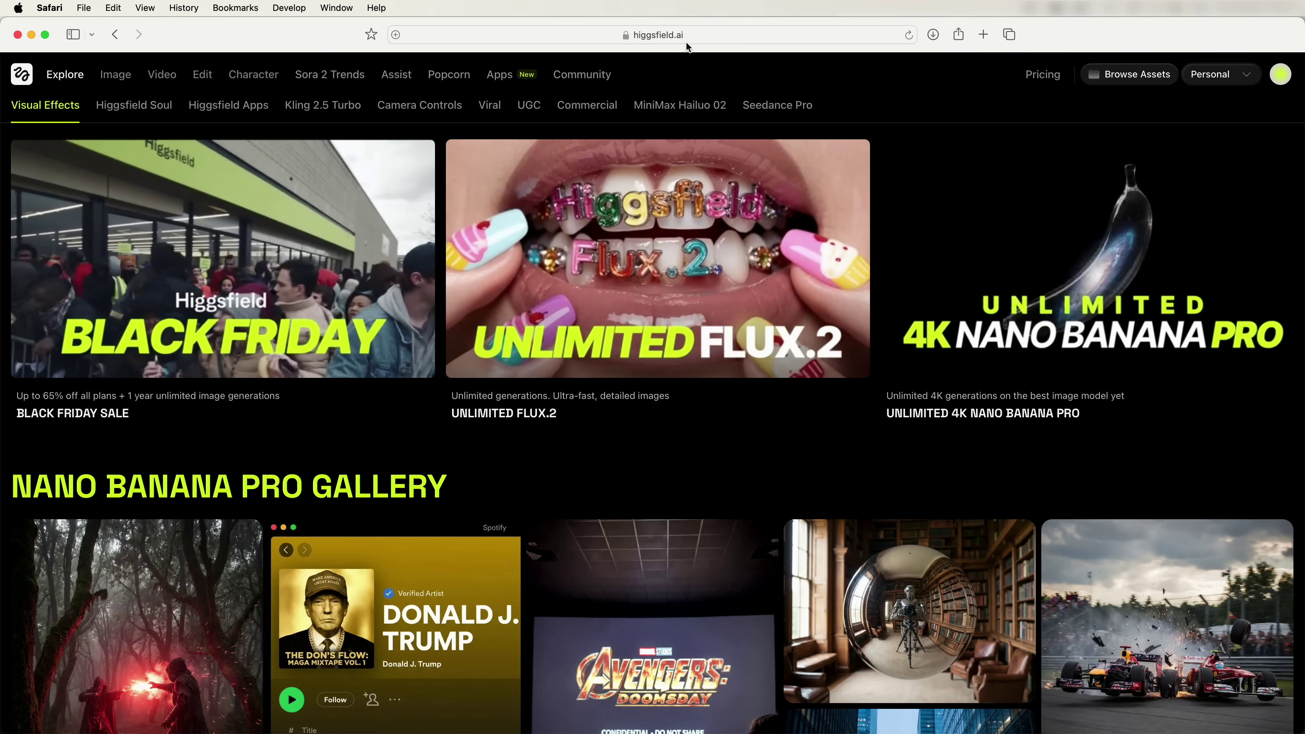
# - Open Higgsfield's Create Image page and switch the model from Higgsfield Soul to Nano Banana
pyautogui.moveTo(115, 77)
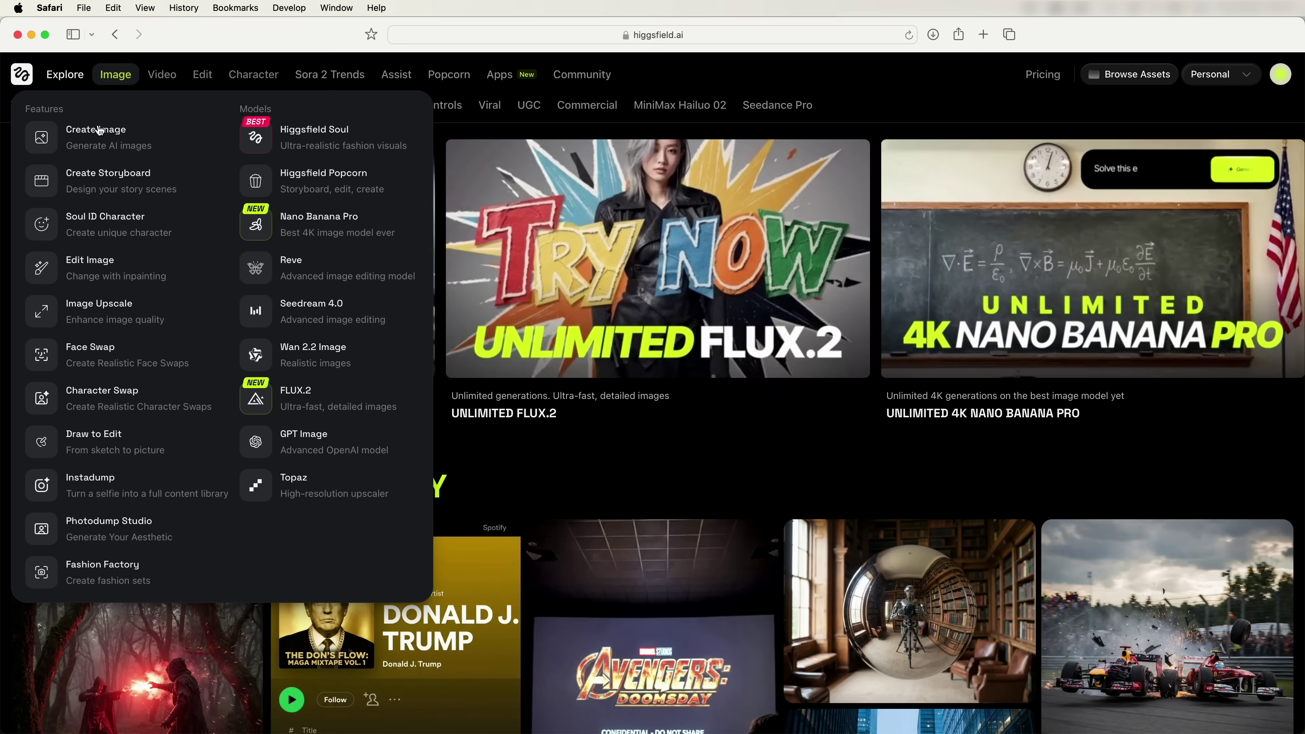
pyautogui.click(105, 132)
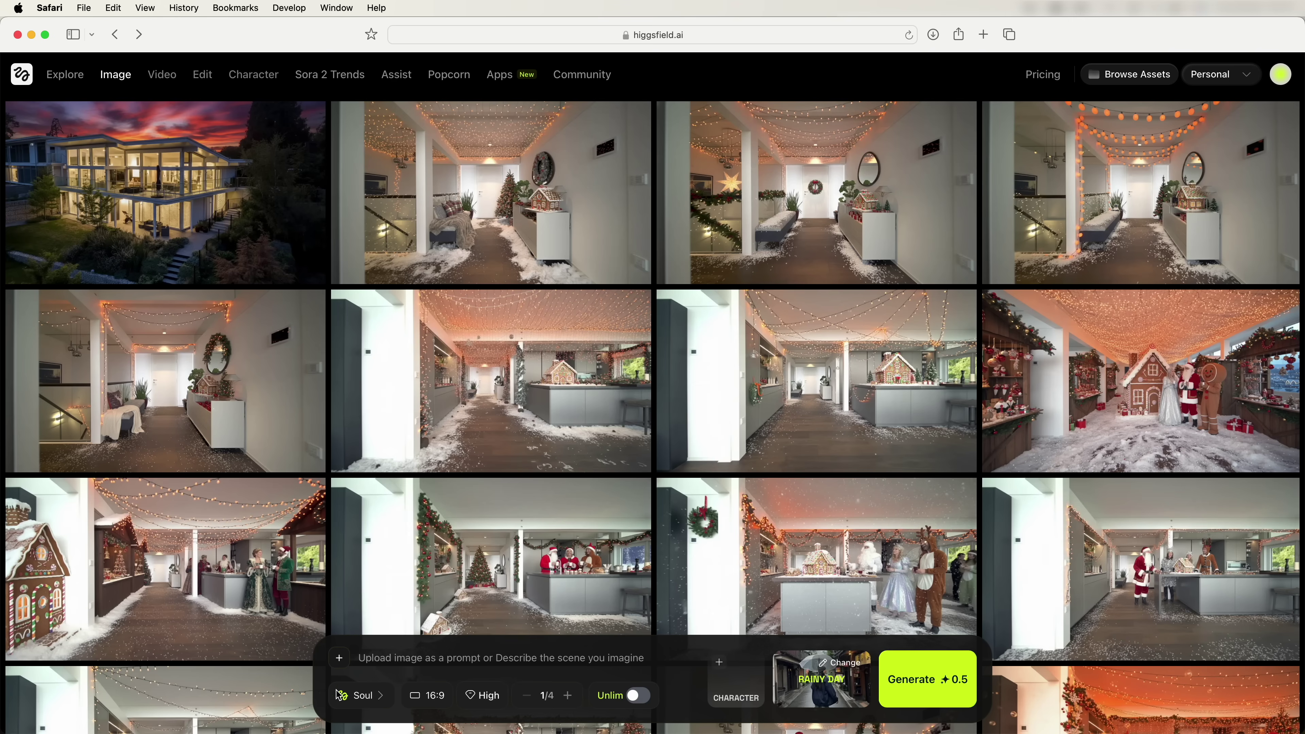
pyautogui.click(366, 700)
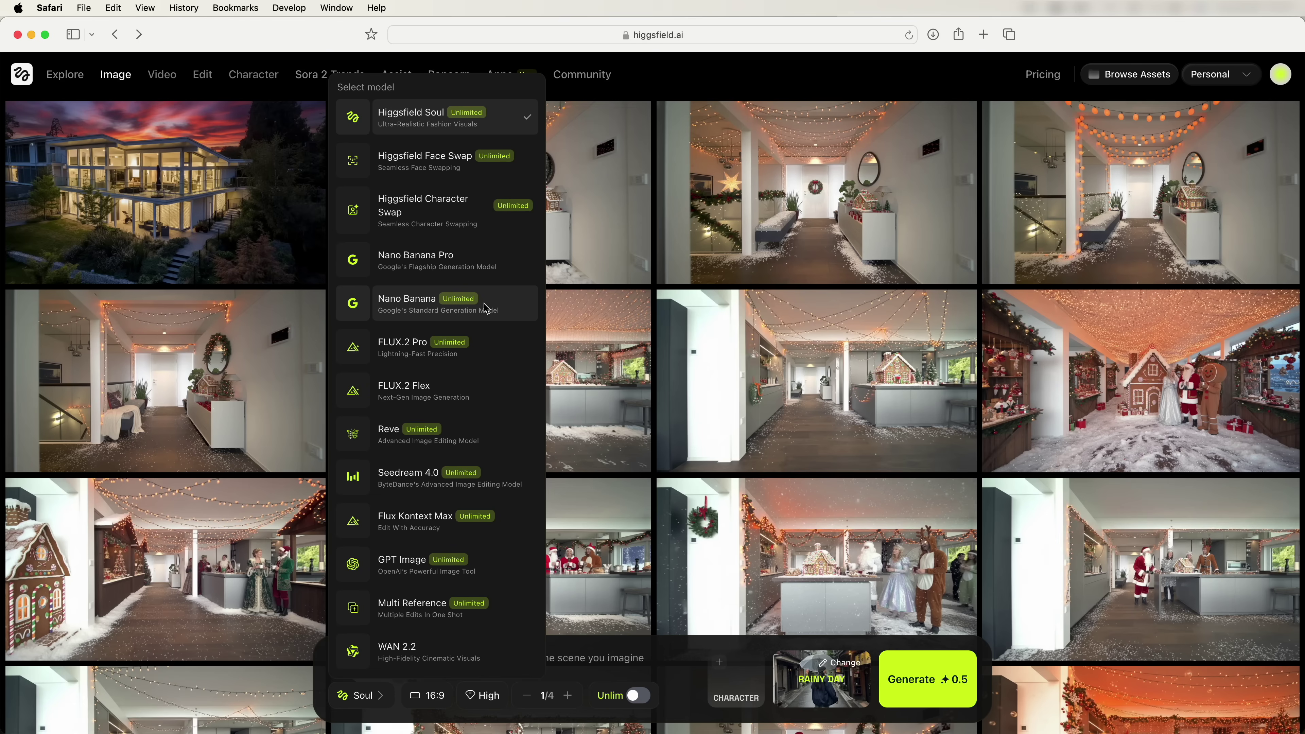
pyautogui.click(473, 302)
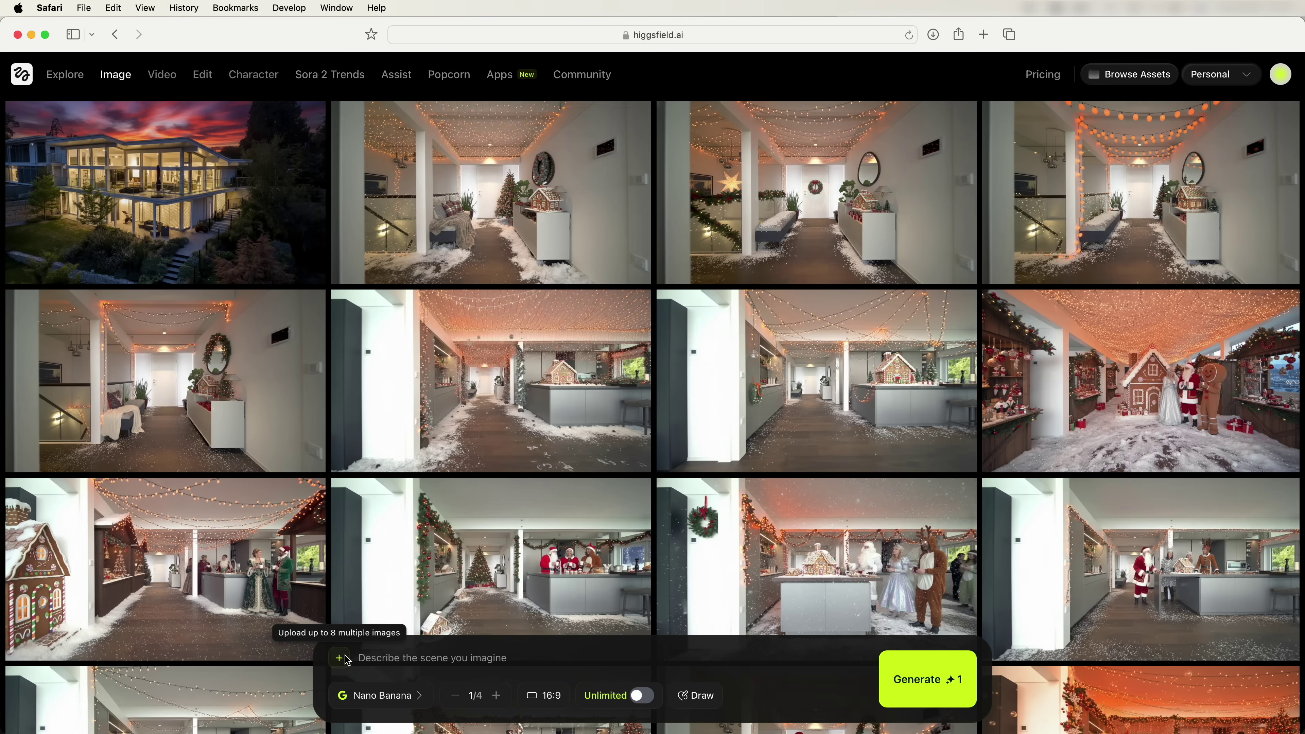
# - Upload Hallway Day.jpg as the reference image for the generation
pyautogui.click(339, 659)
pyautogui.click(383, 319)
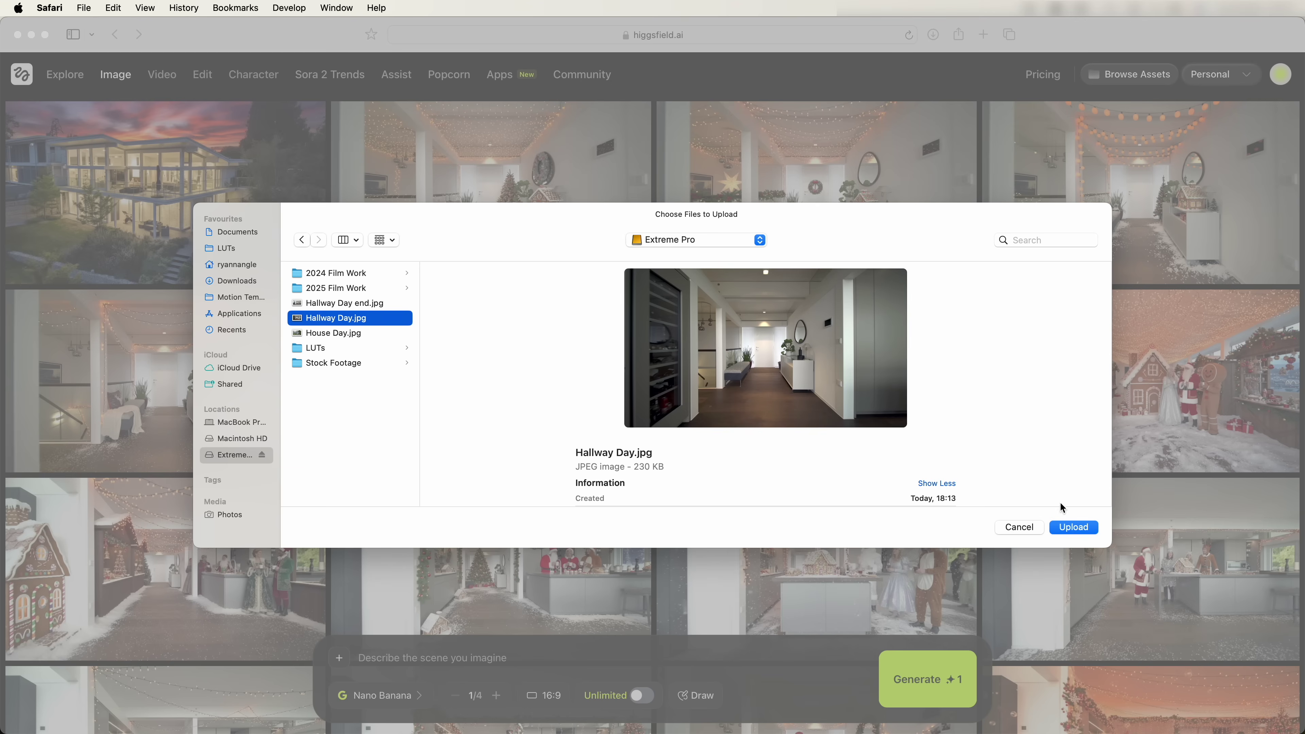
pyautogui.click(1073, 527)
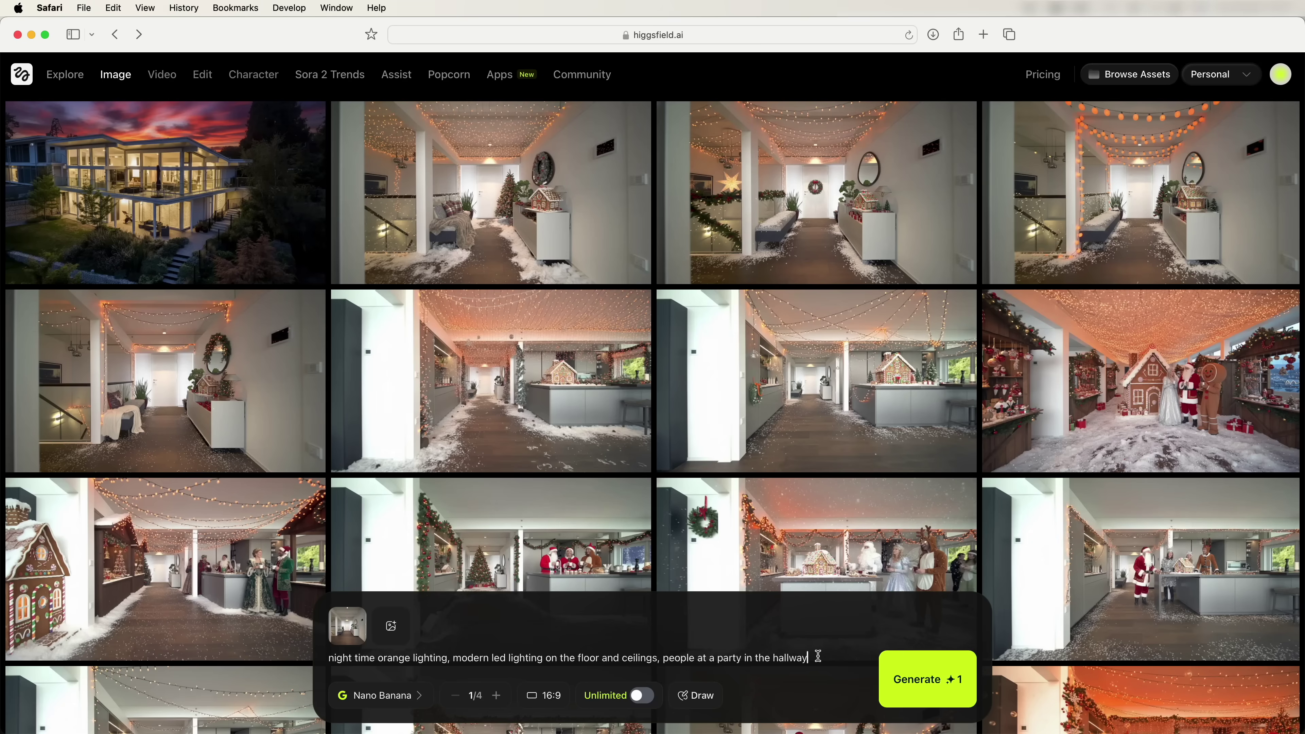
# - Download the generated night-time hallway party image, then close the enlarged view
pyautogui.click(916, 680)
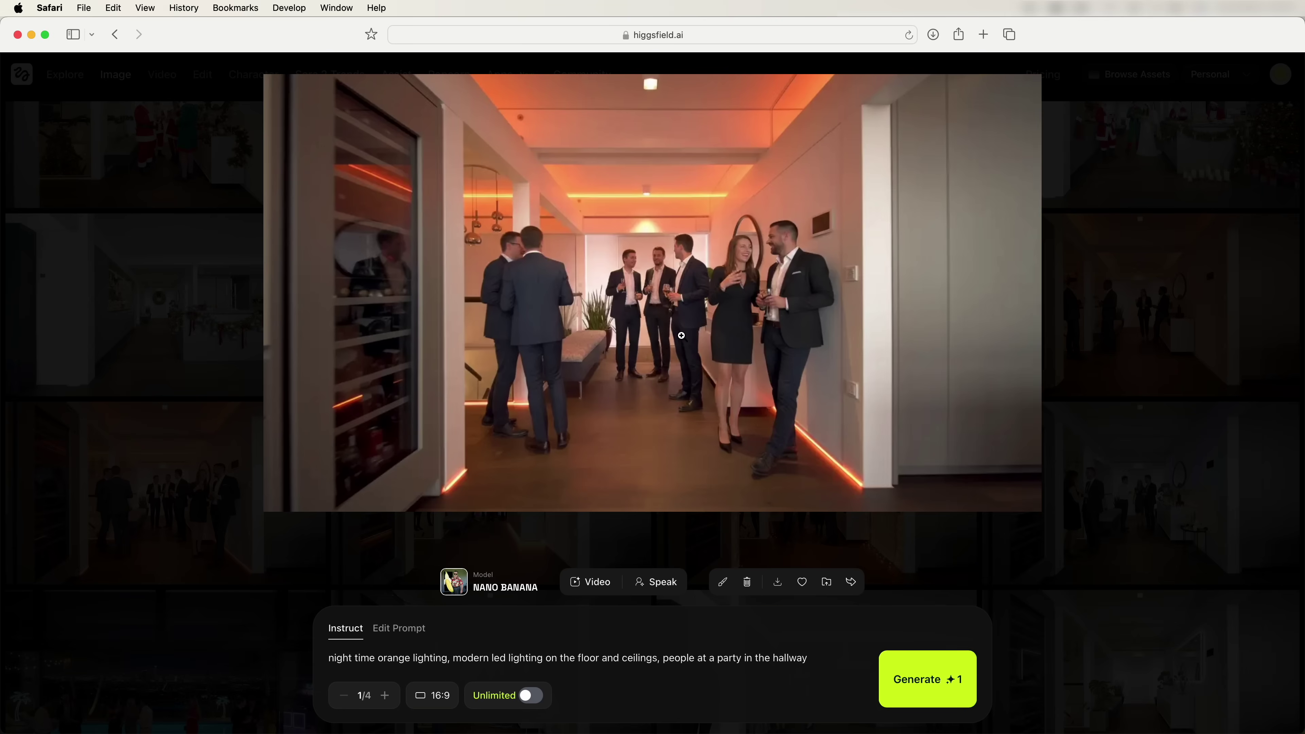
pyautogui.click(779, 584)
pyautogui.click(903, 527)
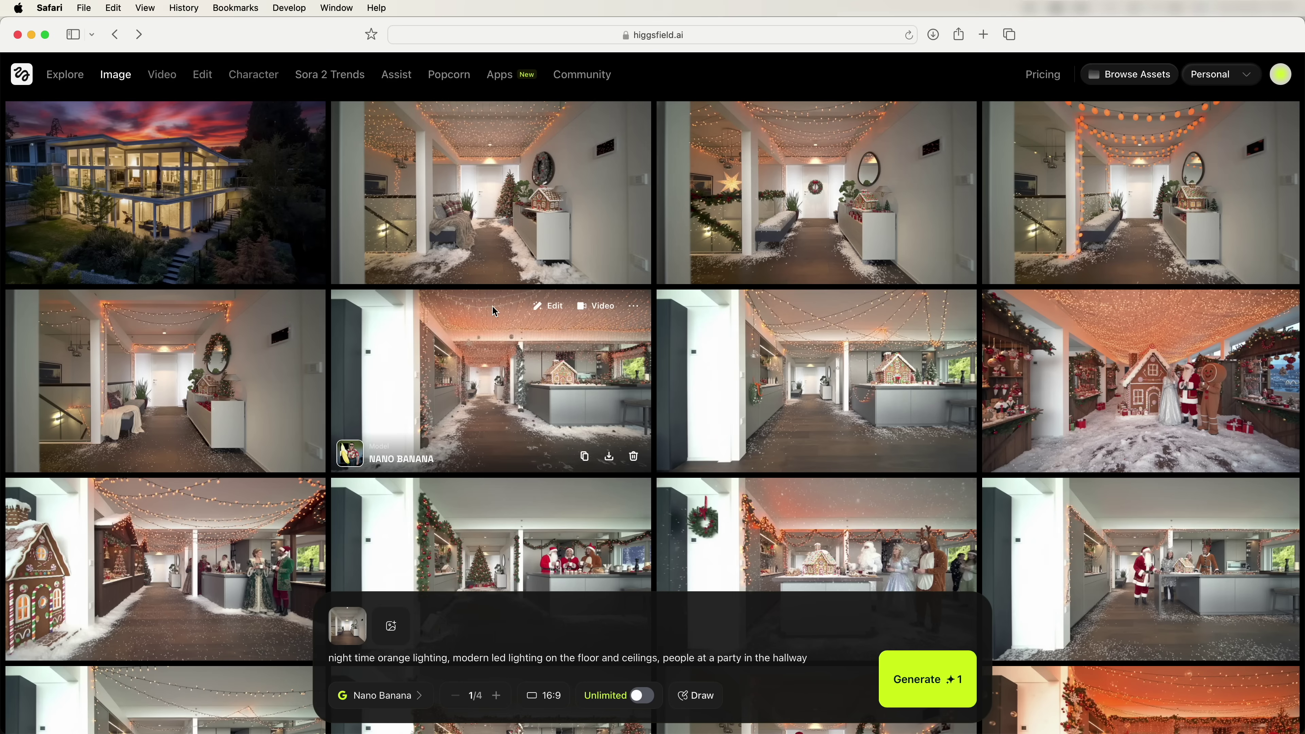
# - Choose Kling 2.1 for a new video and load two downloaded party images as start and end frames
pyautogui.moveTo(167, 77)
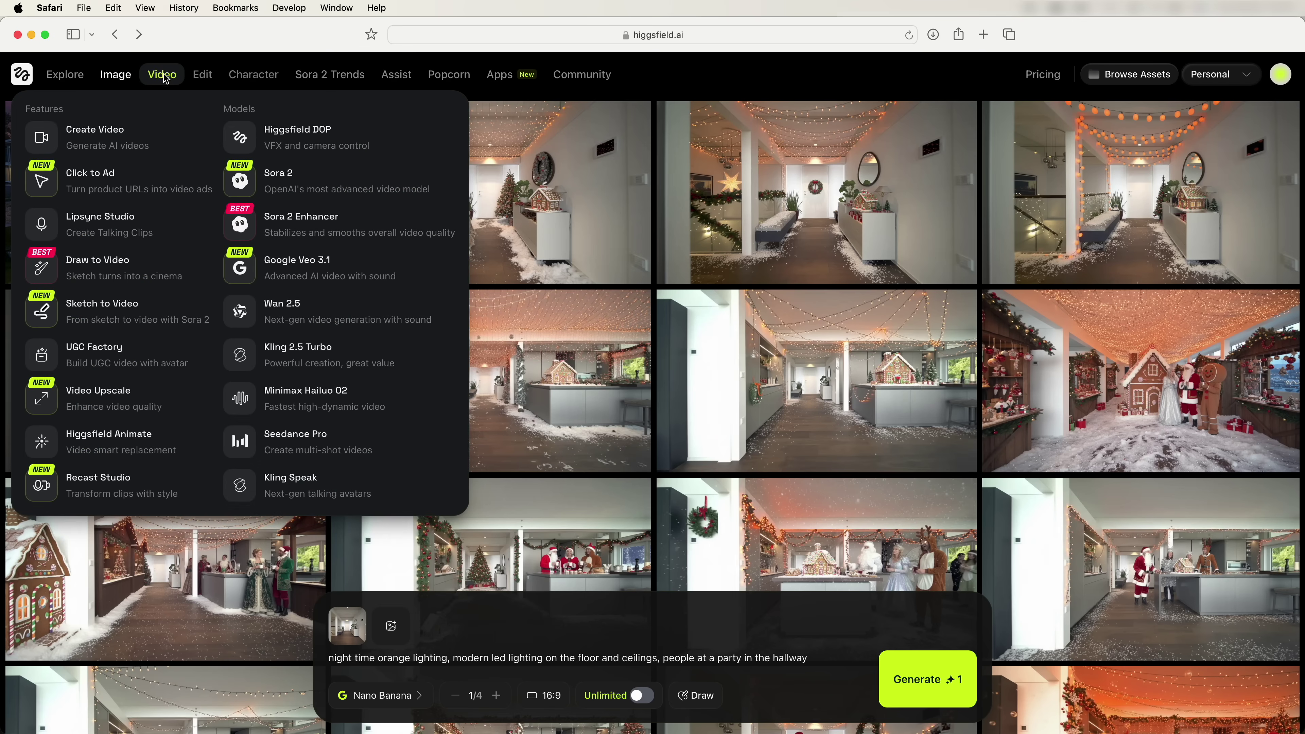
pyautogui.click(134, 143)
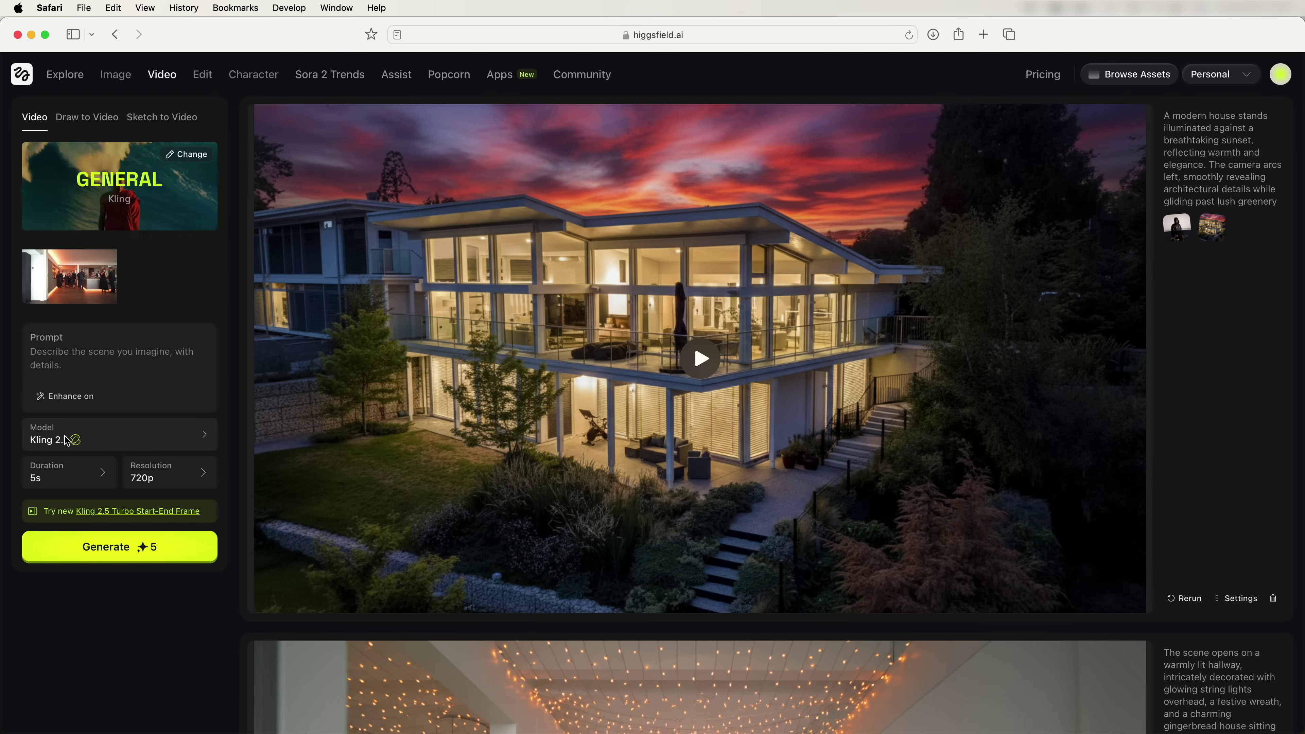
pyautogui.click(138, 439)
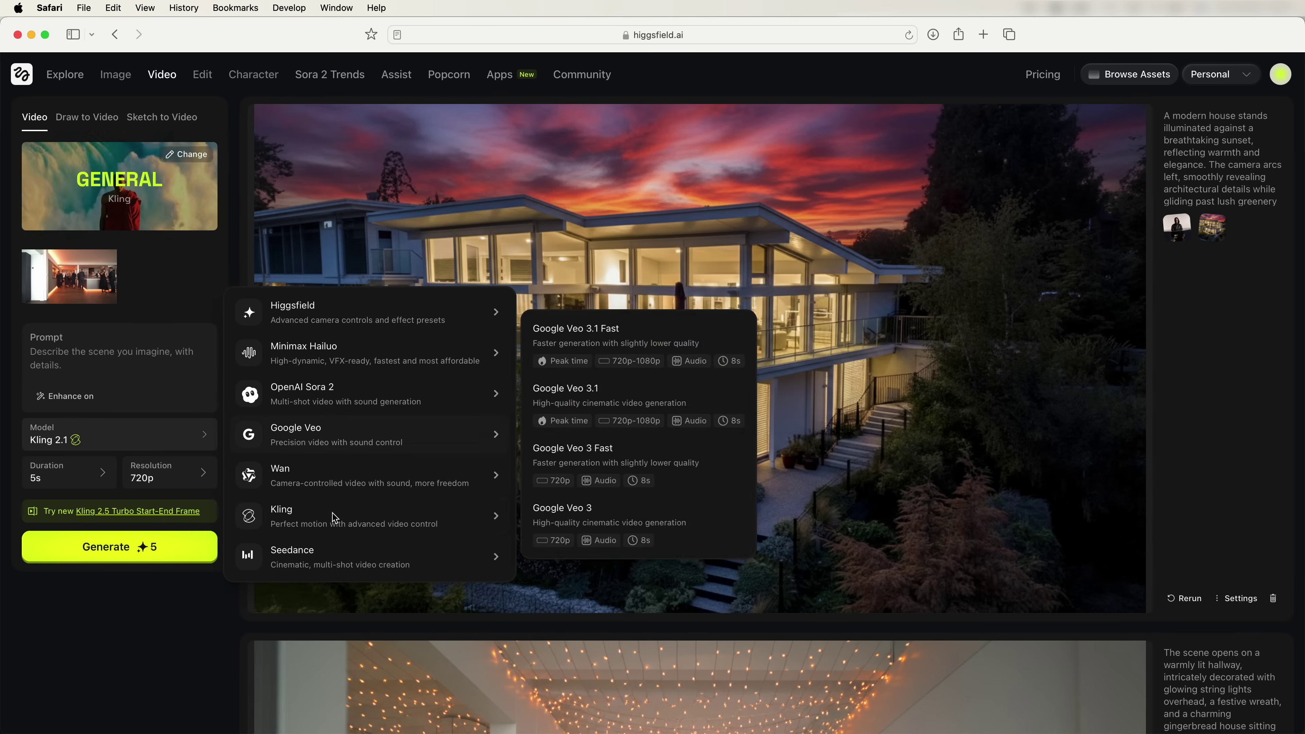
pyautogui.moveTo(414, 522)
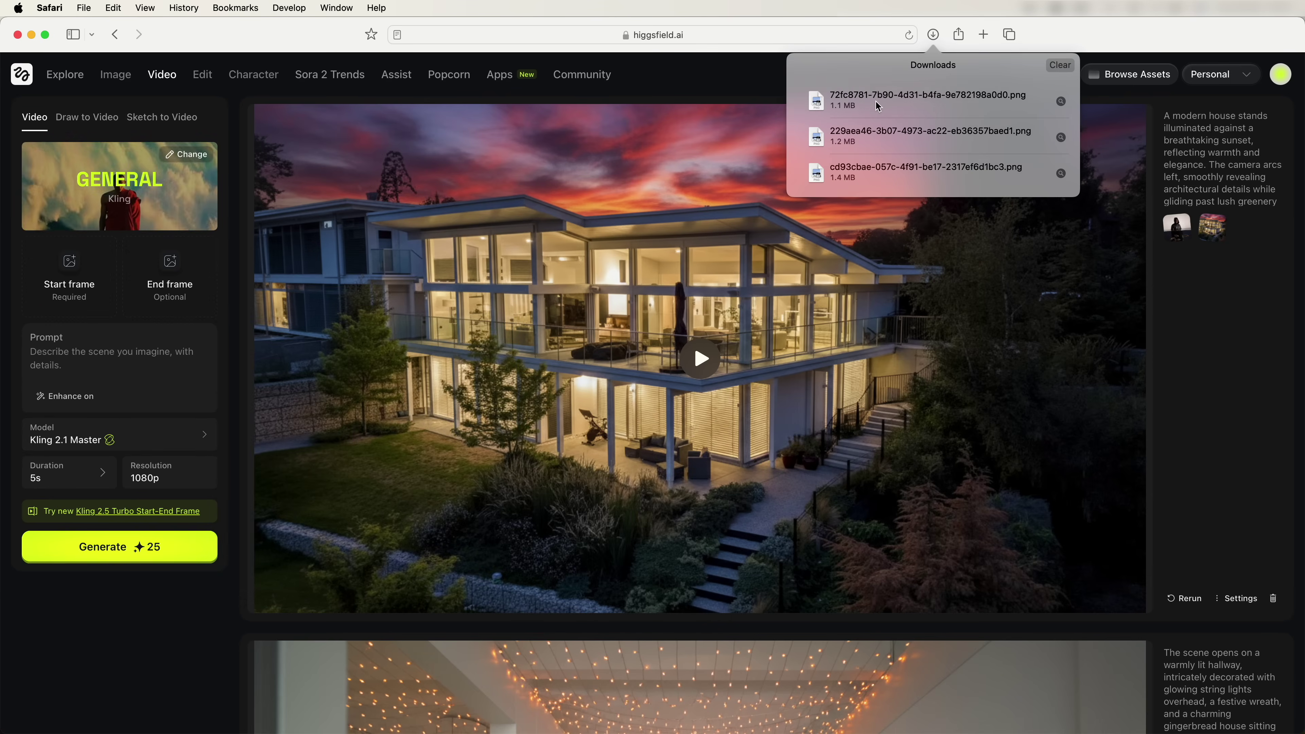
pyautogui.moveTo(875, 100); pyautogui.dragTo(71, 286)
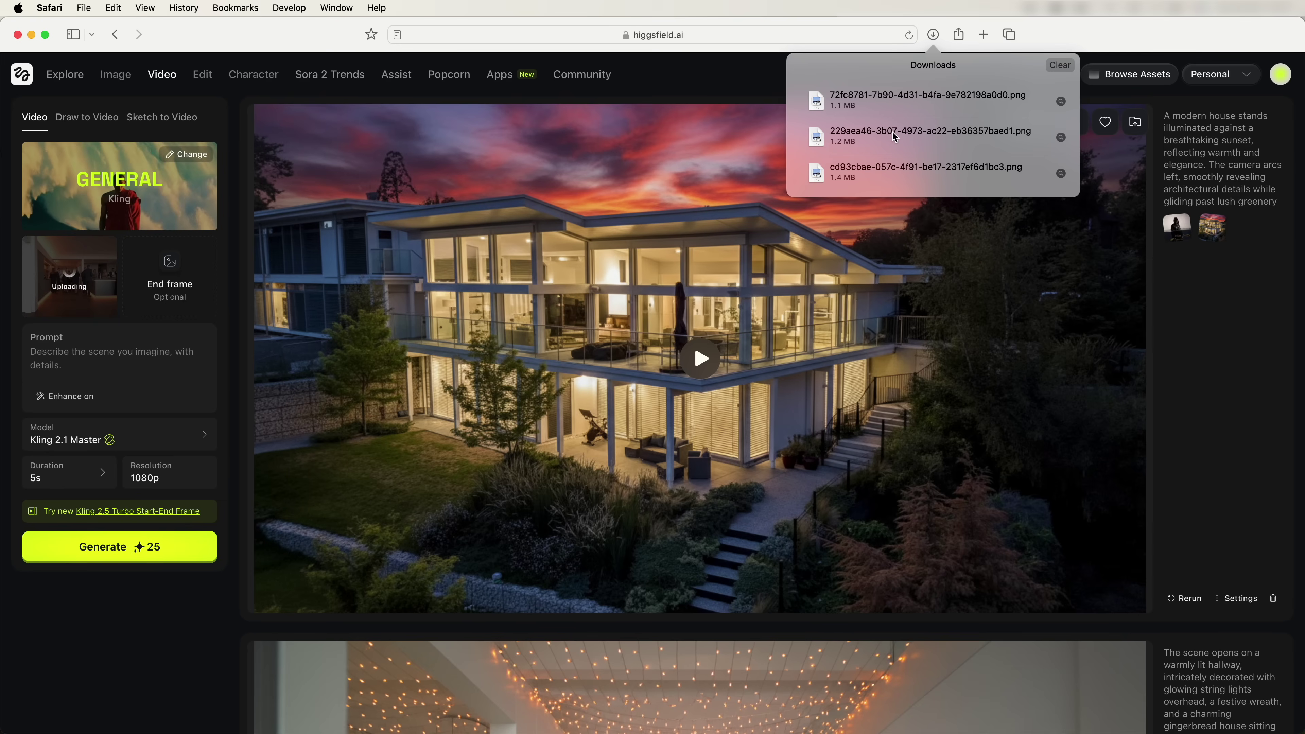
pyautogui.moveTo(875, 135); pyautogui.dragTo(165, 299)
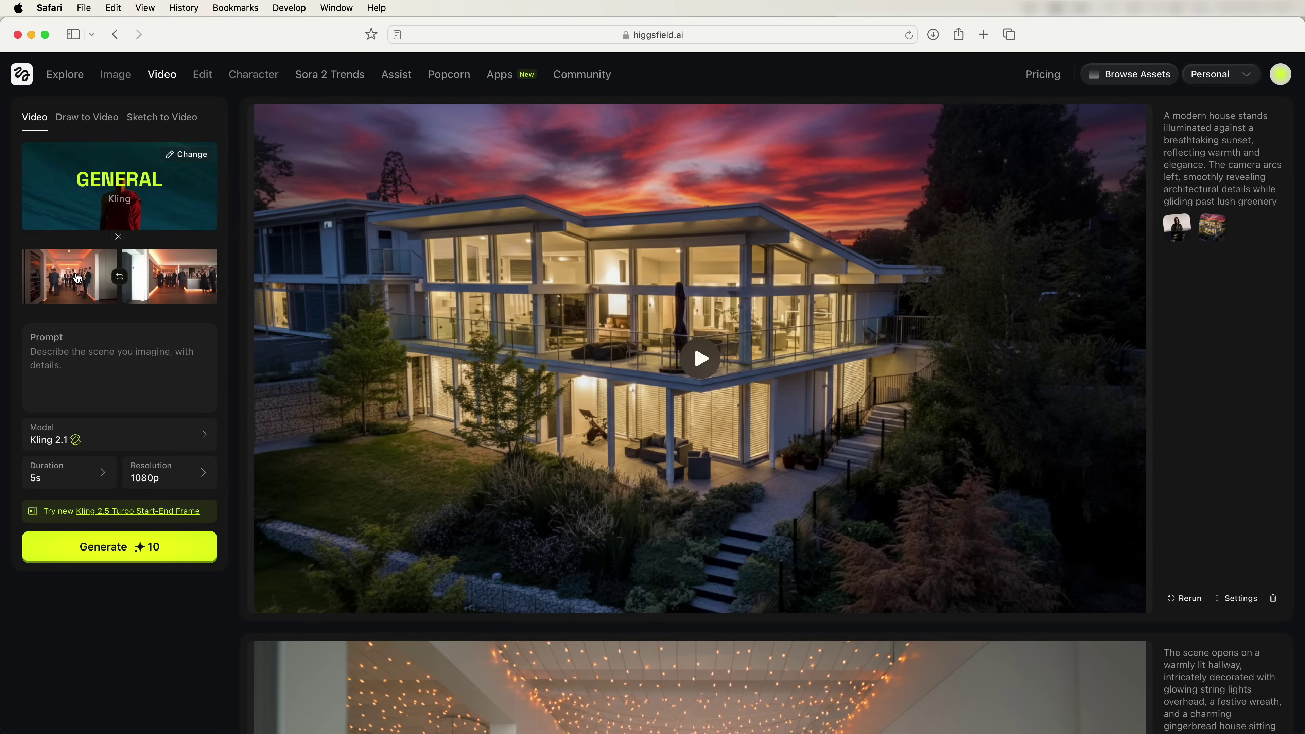
# - Generate the 5-second hallway party video, then go to the Video Upscale page
pyautogui.click(124, 548)
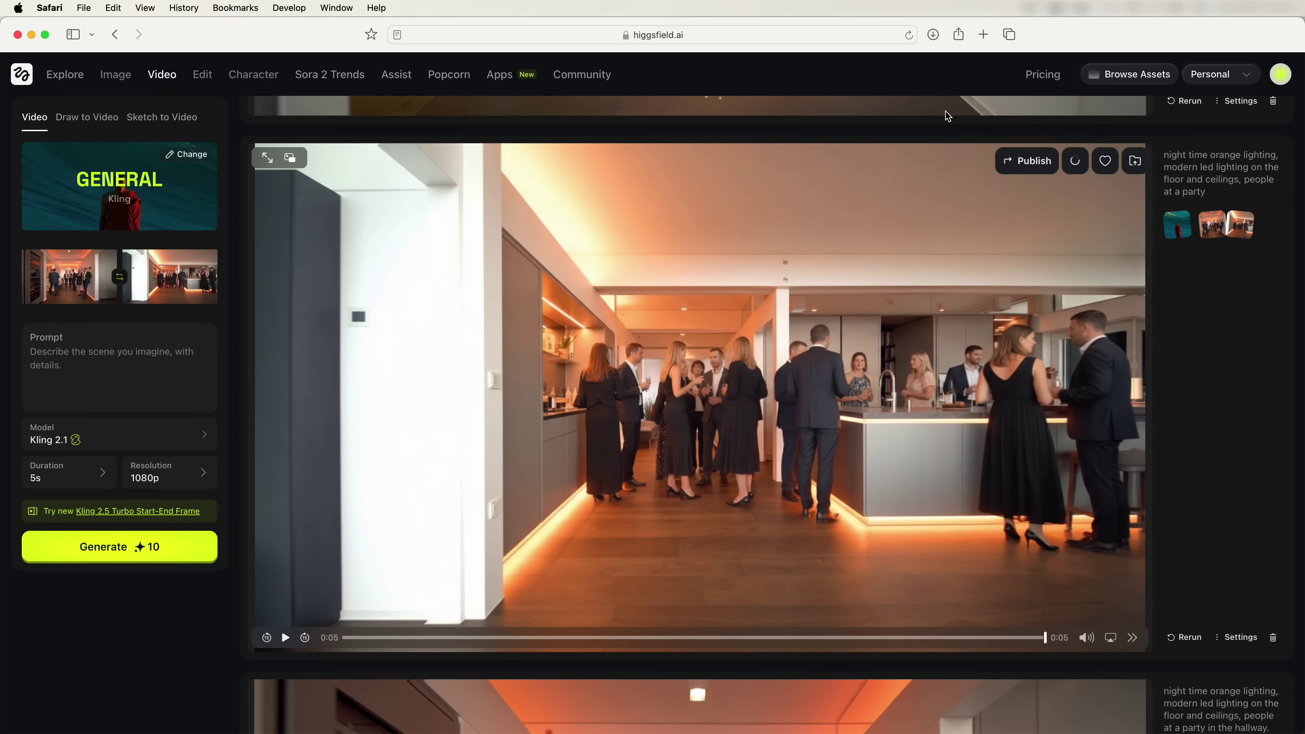
pyautogui.moveTo(166, 68)
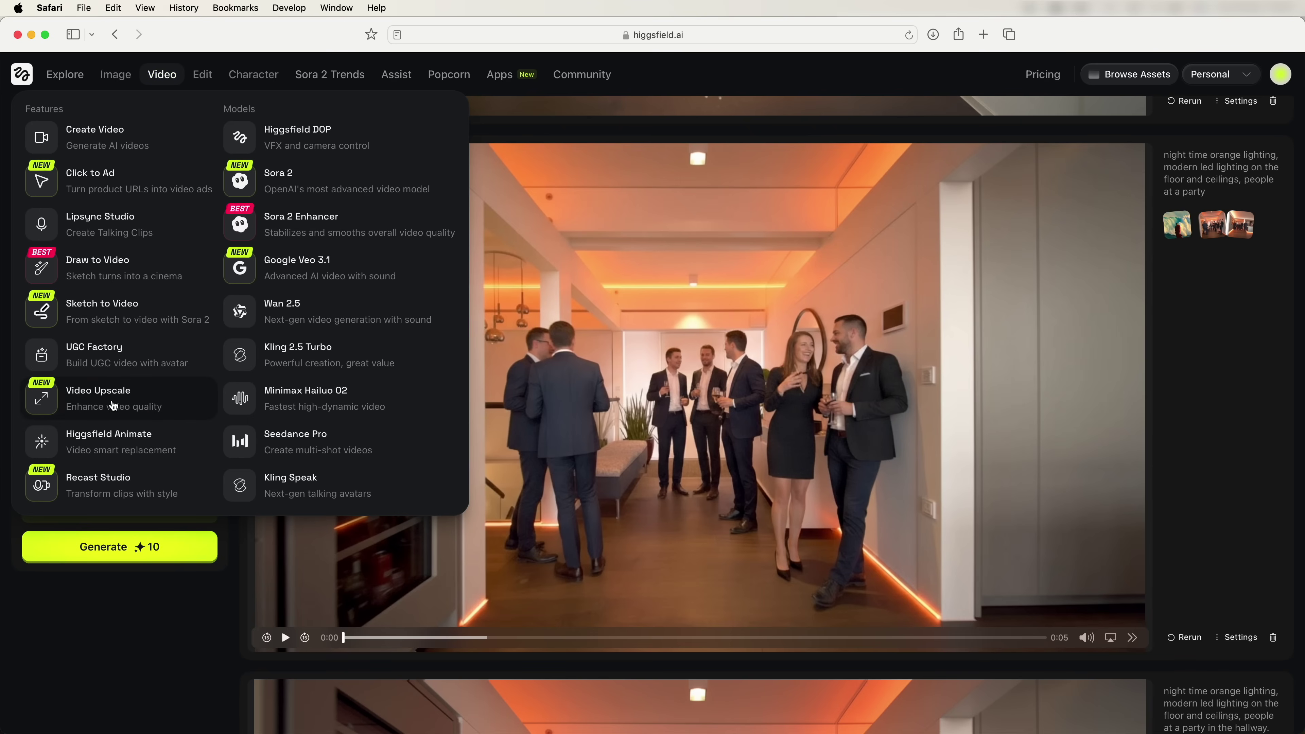
pyautogui.click(137, 400)
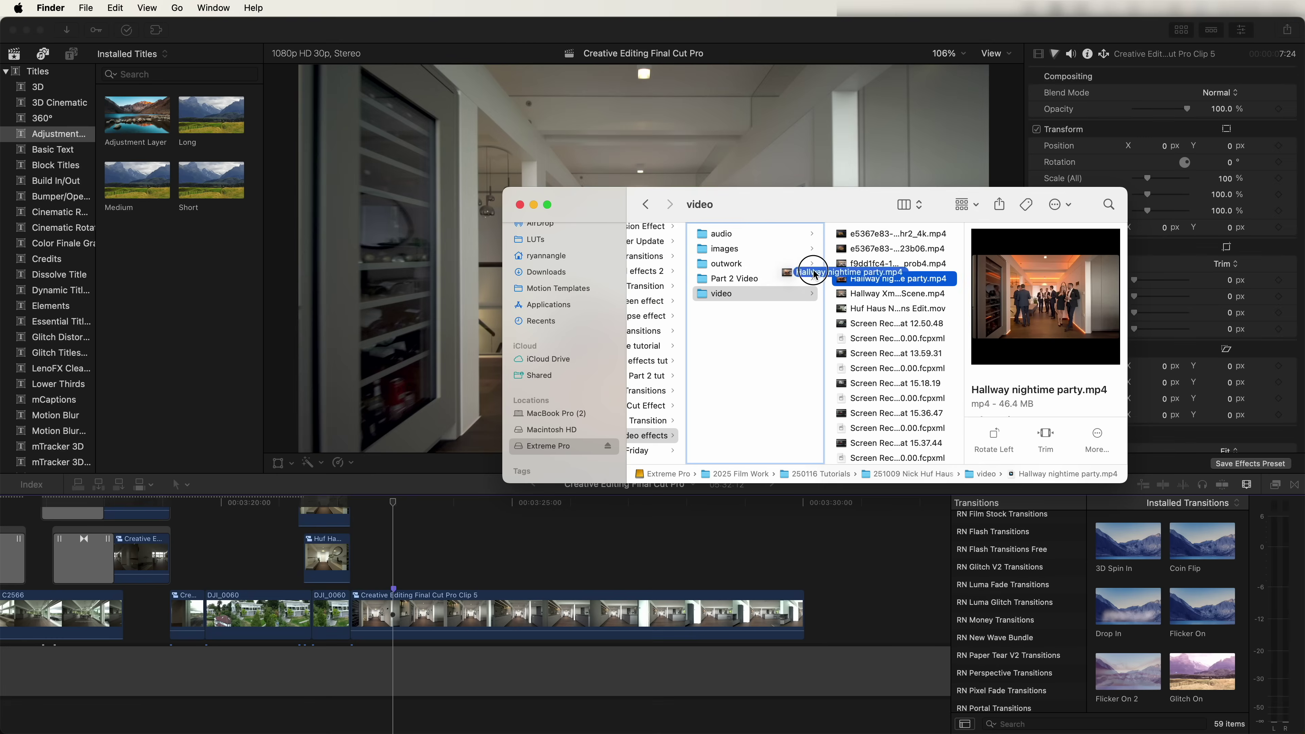
pyautogui.moveTo(684, 285); pyautogui.dragTo(406, 537)
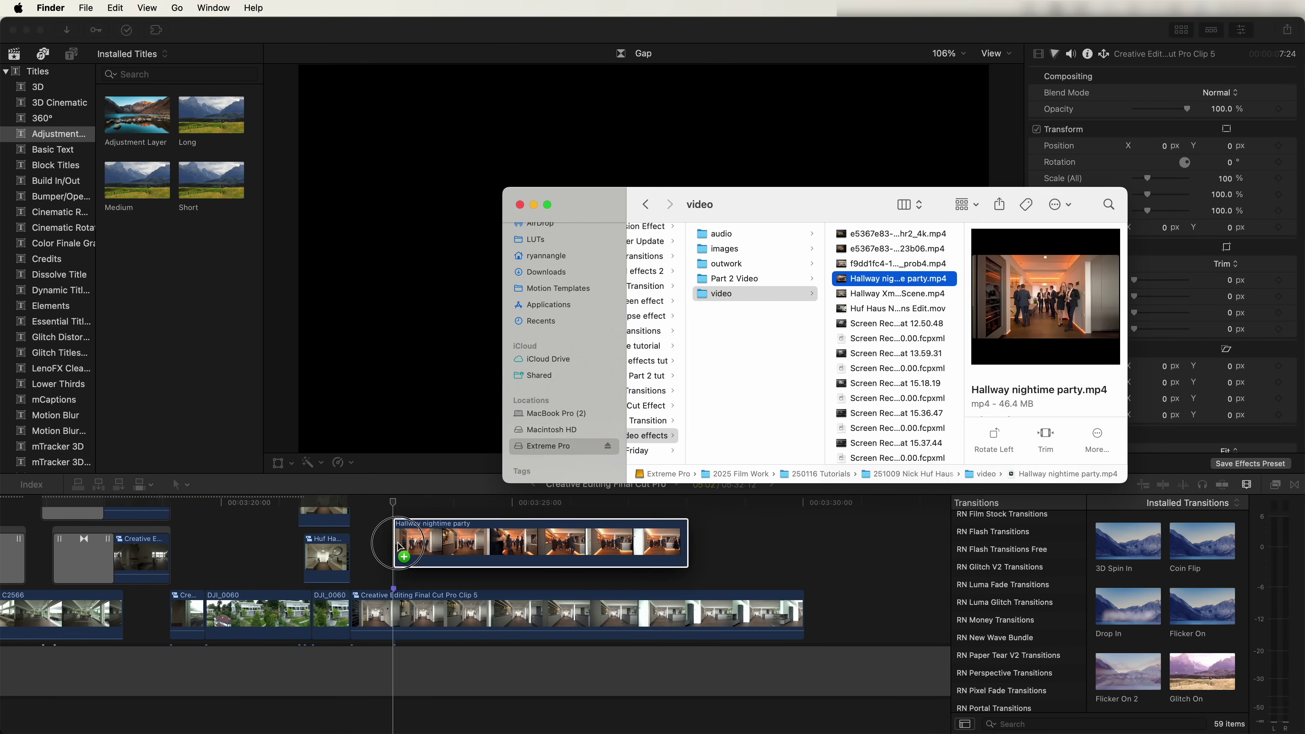
pyautogui.click(478, 563)
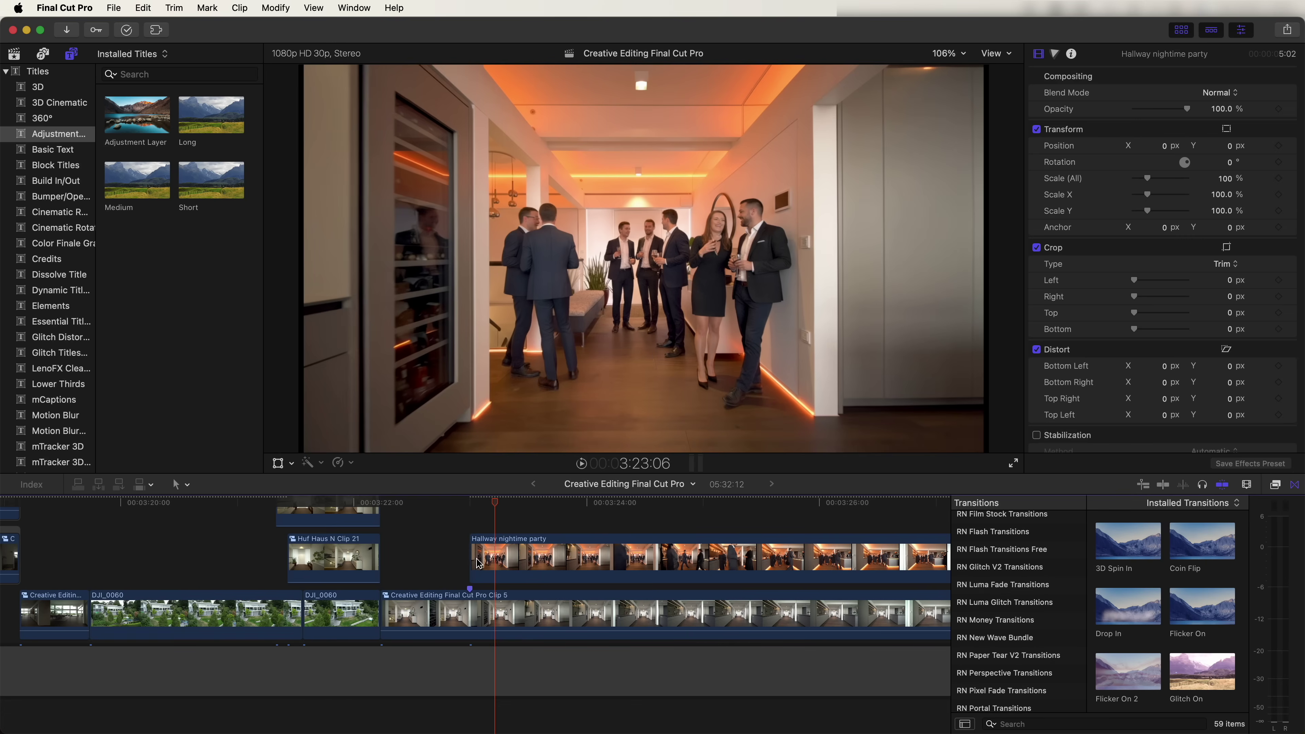
pyautogui.click(470, 591)
pyautogui.press('space')
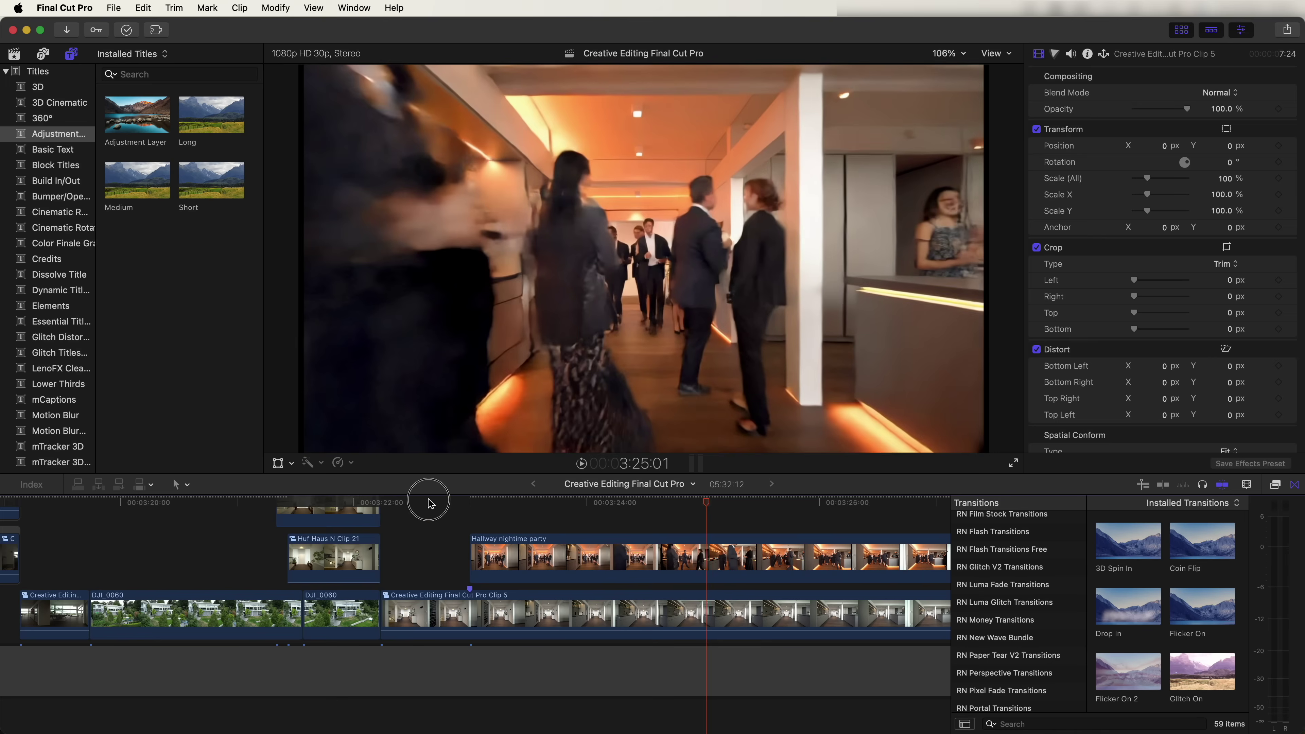
pyautogui.click(417, 504)
pyautogui.click(471, 506)
pyautogui.press('c')
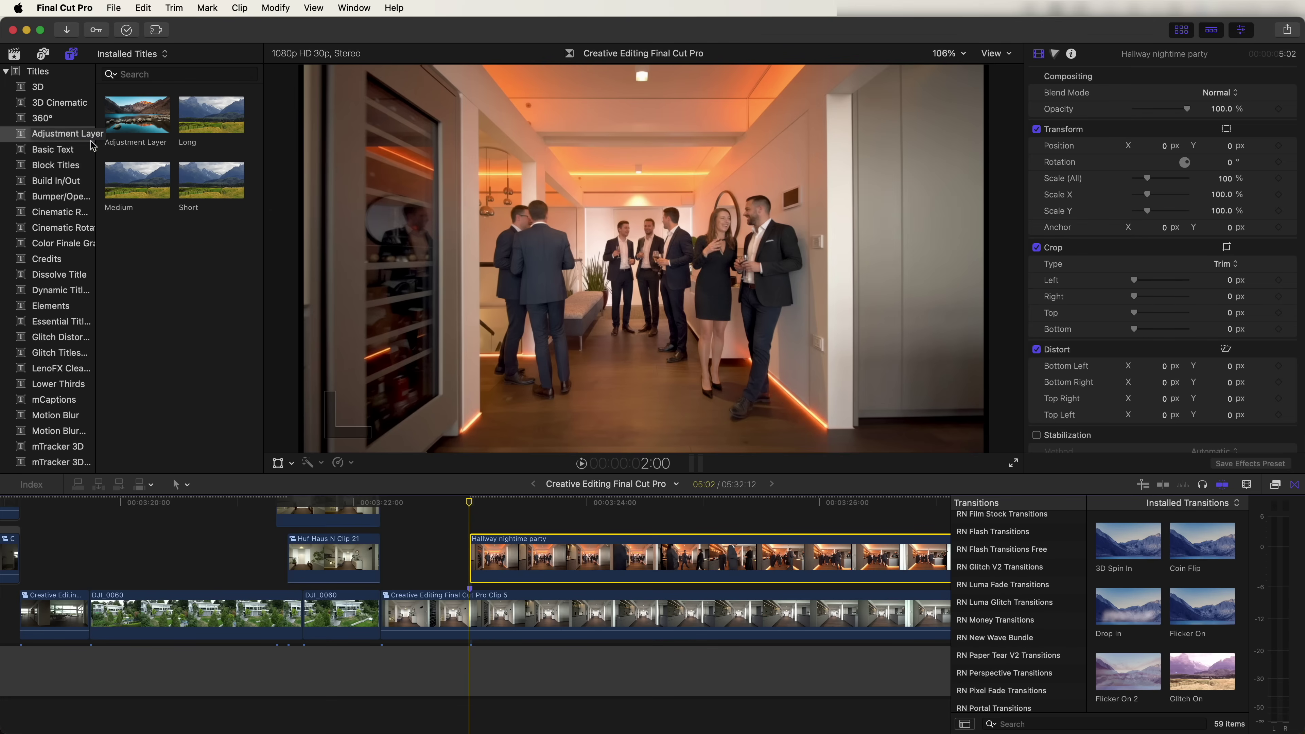
# - Place a Short adjustment layer over the hallway clip and apply RN Shake's Flash Hit Shake
pyautogui.moveTo(210, 180); pyautogui.dragTo(478, 509)
pyautogui.press('super+5')
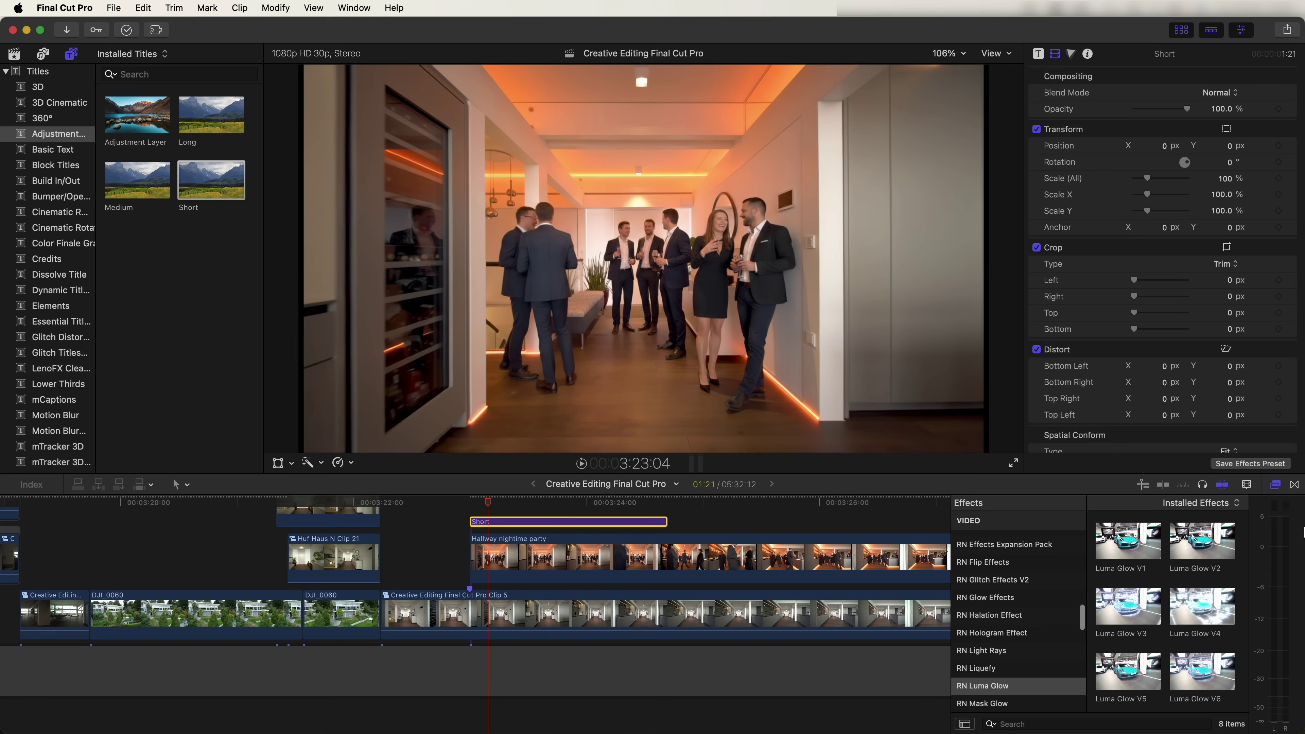
pyautogui.scroll(-5, 992, 620)
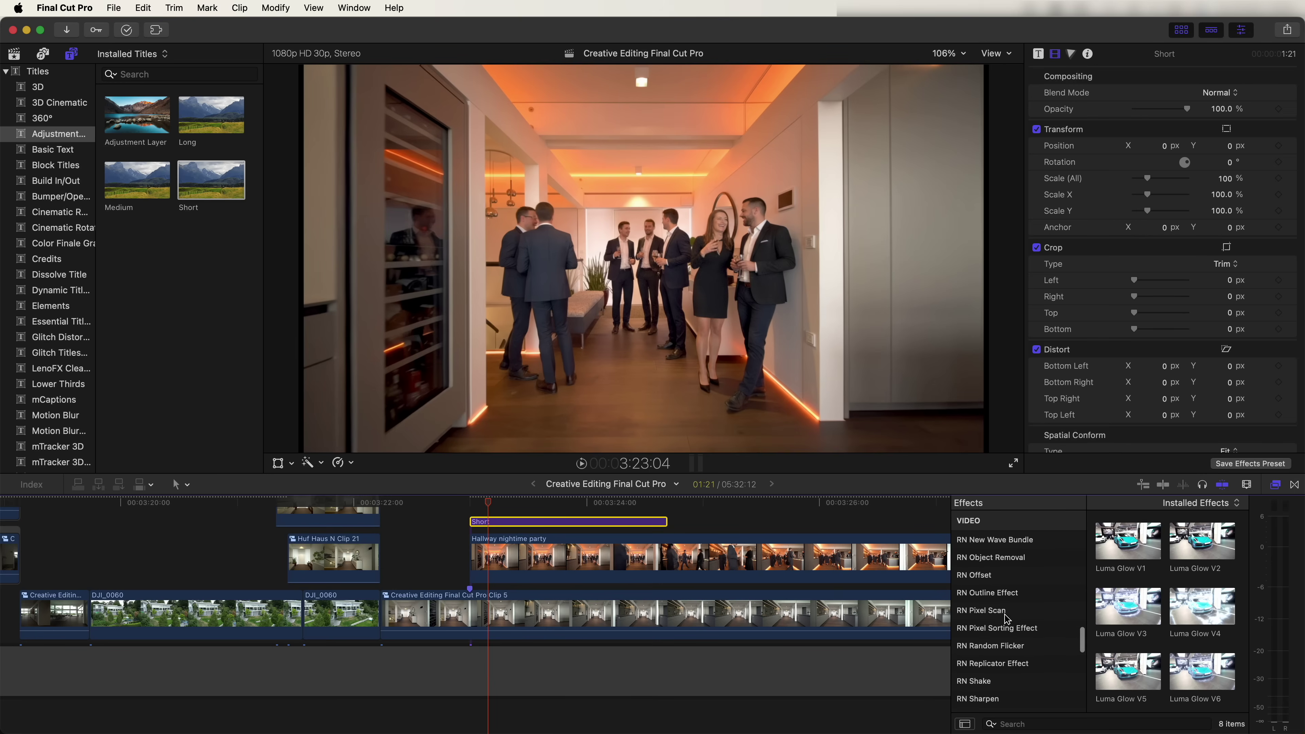
pyautogui.scroll(-2, 1007, 619)
pyautogui.click(1002, 634)
pyautogui.scroll(-1, 1154, 562)
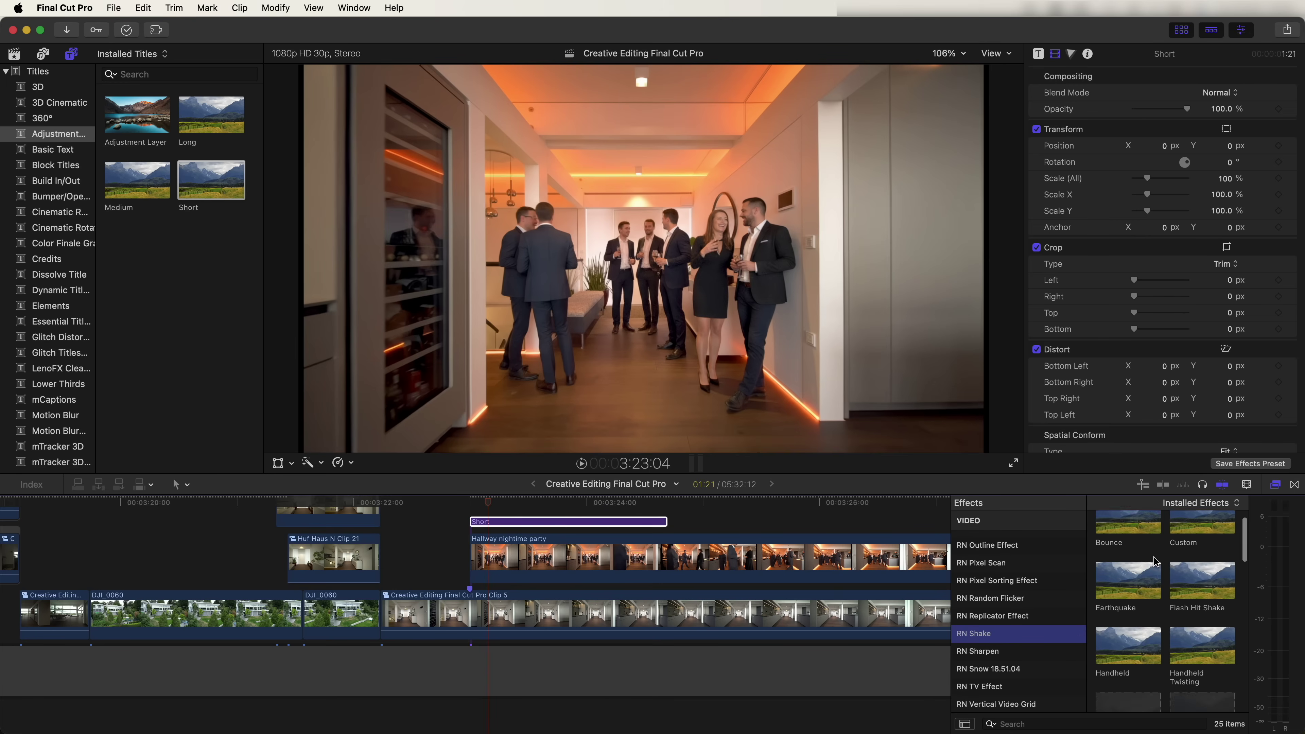
pyautogui.scroll(-3, 1154, 562)
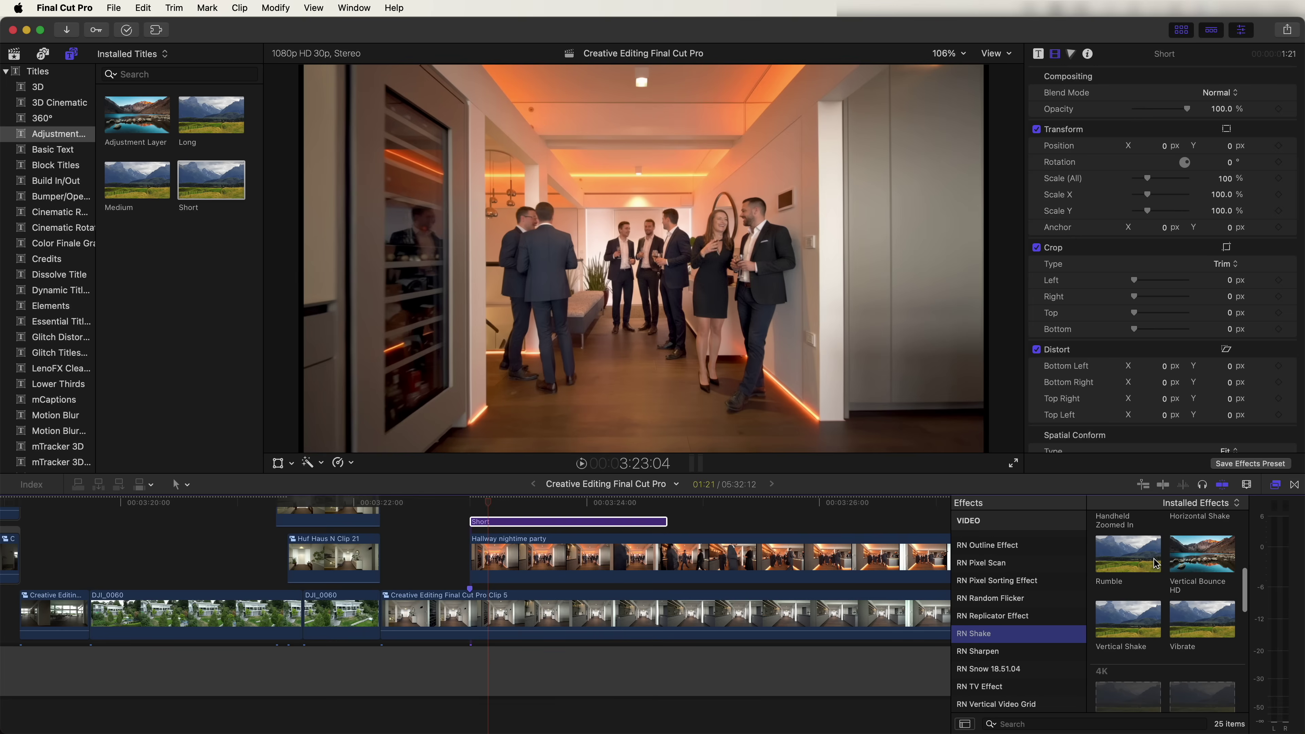
pyautogui.scroll(5, 1154, 563)
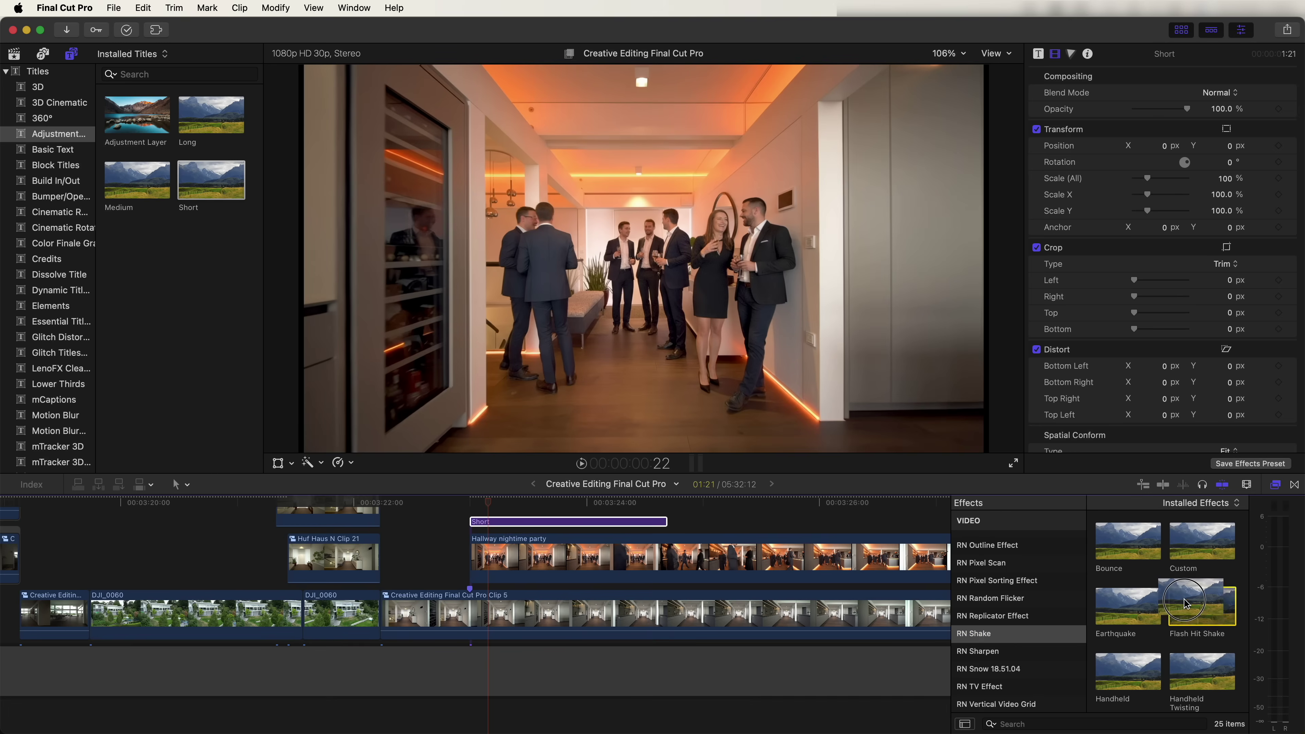
pyautogui.moveTo(1202, 607); pyautogui.dragTo(488, 521)
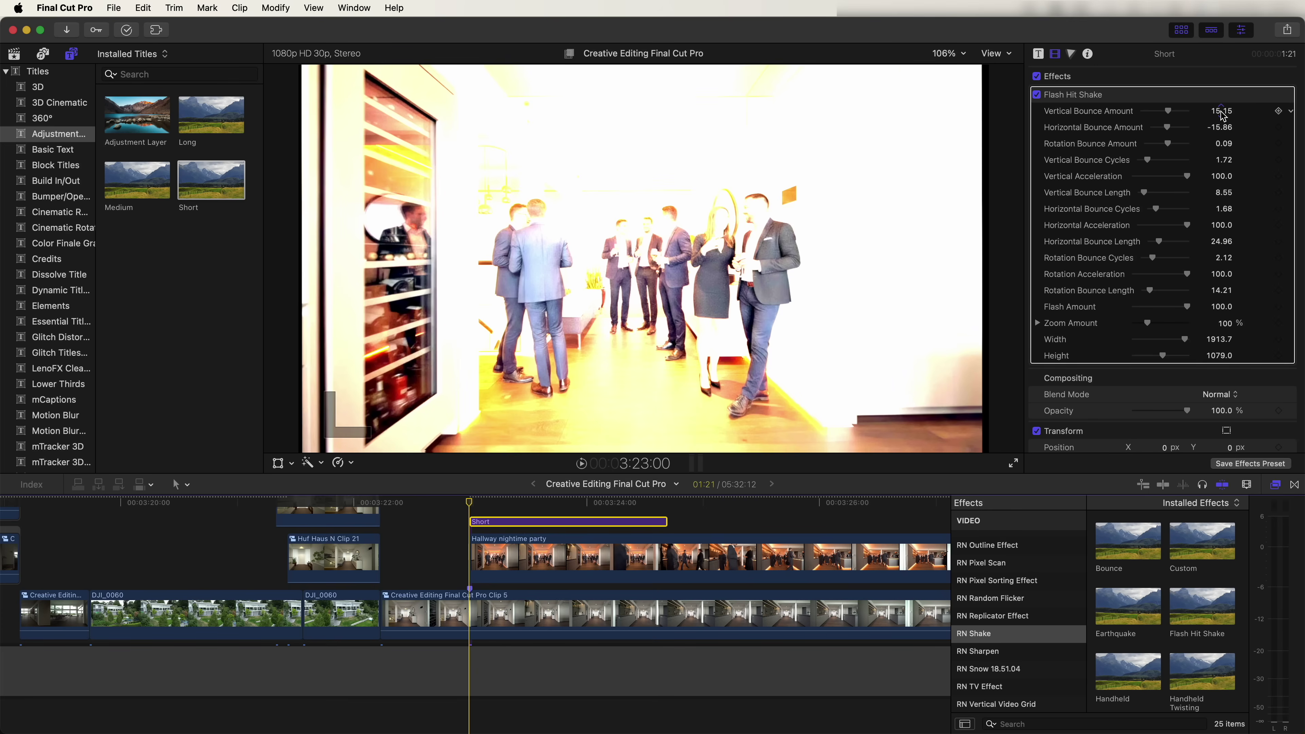
# - Set the shake's Horizontal Bounce Amount to 0 and preview the result
pyautogui.click(1218, 127)
pyautogui.write('0')
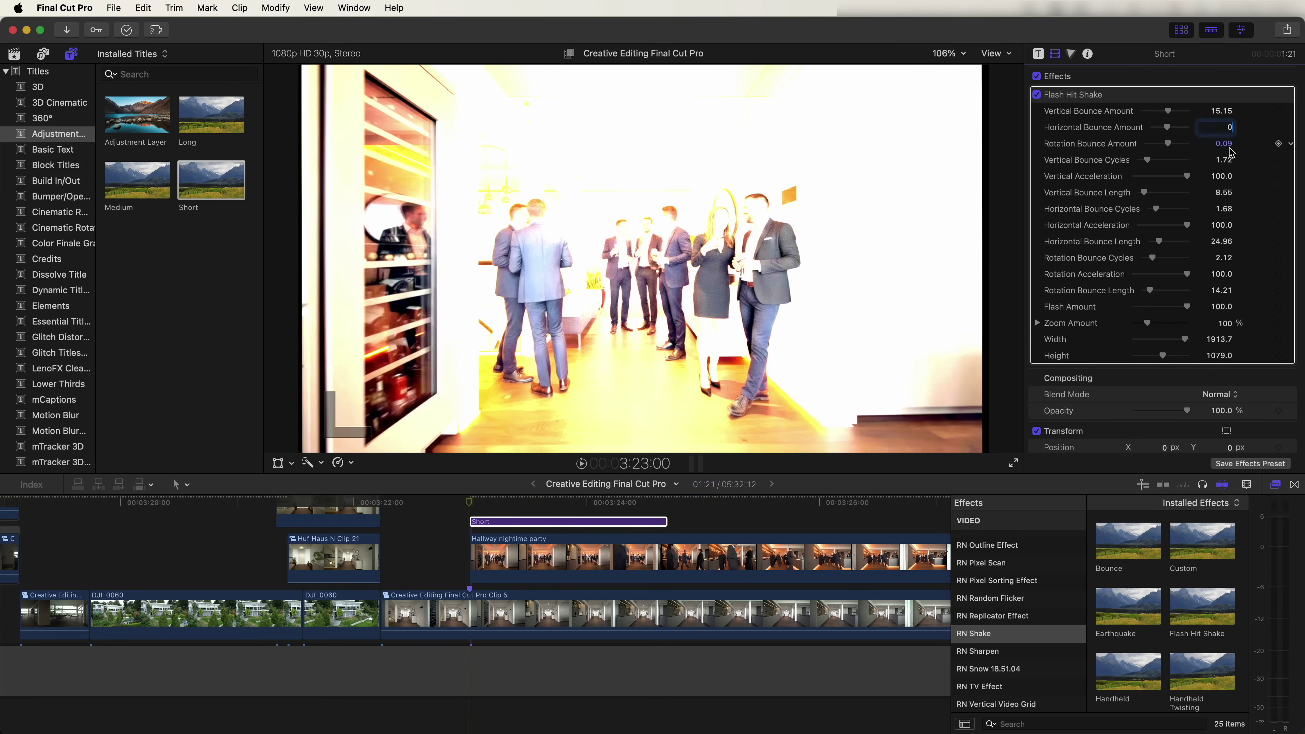
pyautogui.press('Tab')
pyautogui.press('Return')
pyautogui.press('space')
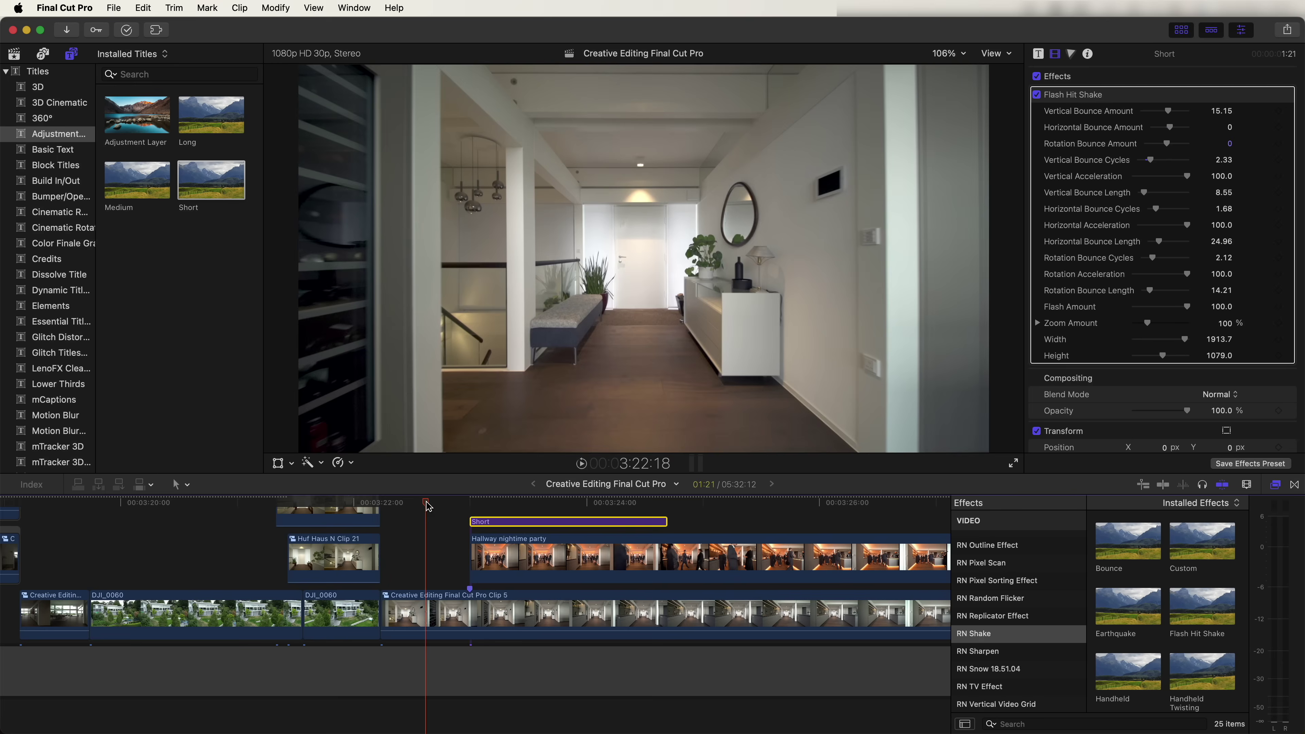
pyautogui.click(429, 500)
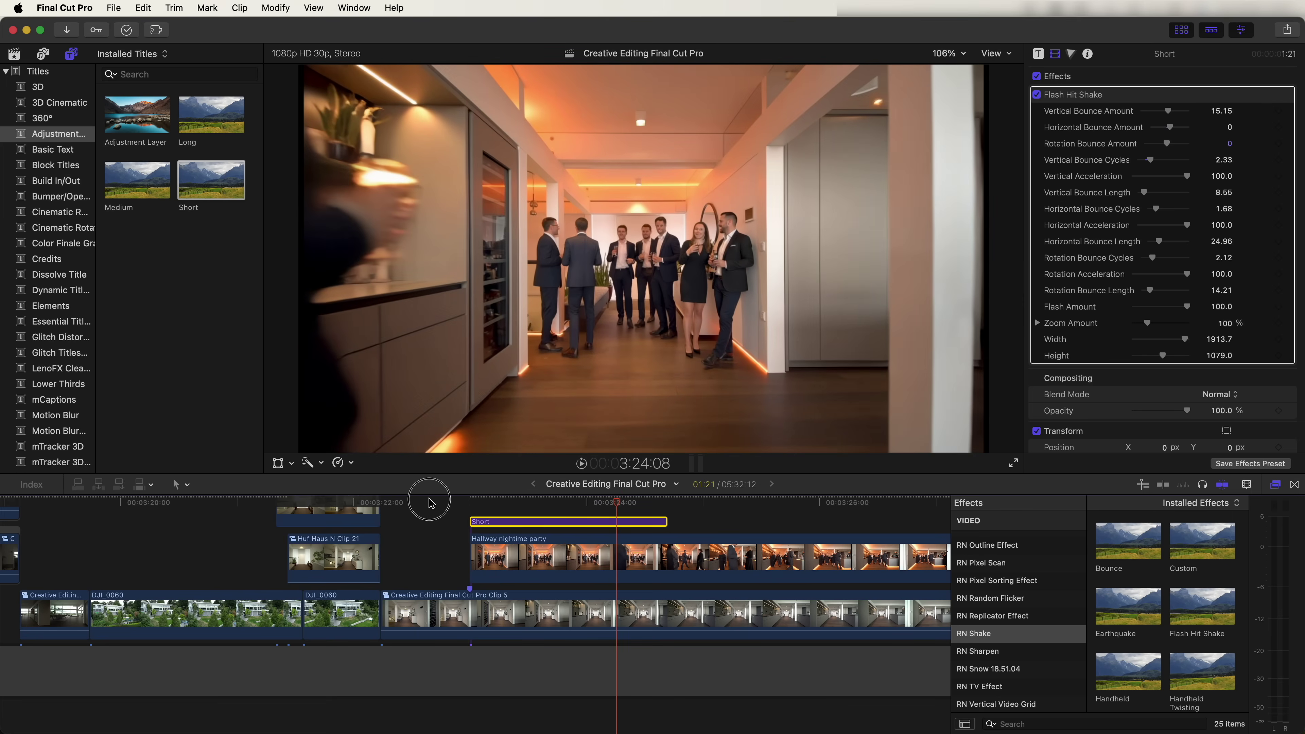
# - Add a second Short adjustment layer before the hallway clip carrying RN Luma Glow V1
pyautogui.moveTo(175, 175); pyautogui.dragTo(413, 561)
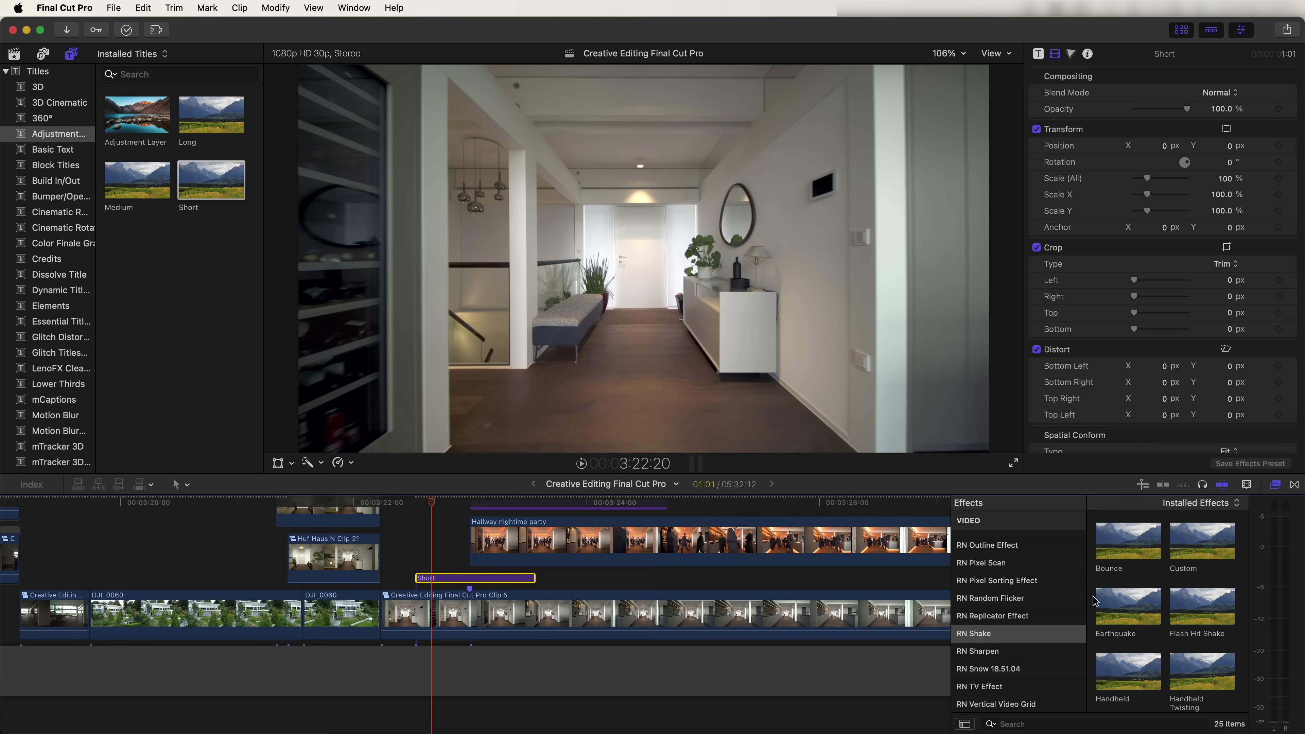
pyautogui.scroll(4, 1017, 617)
pyautogui.click(1004, 593)
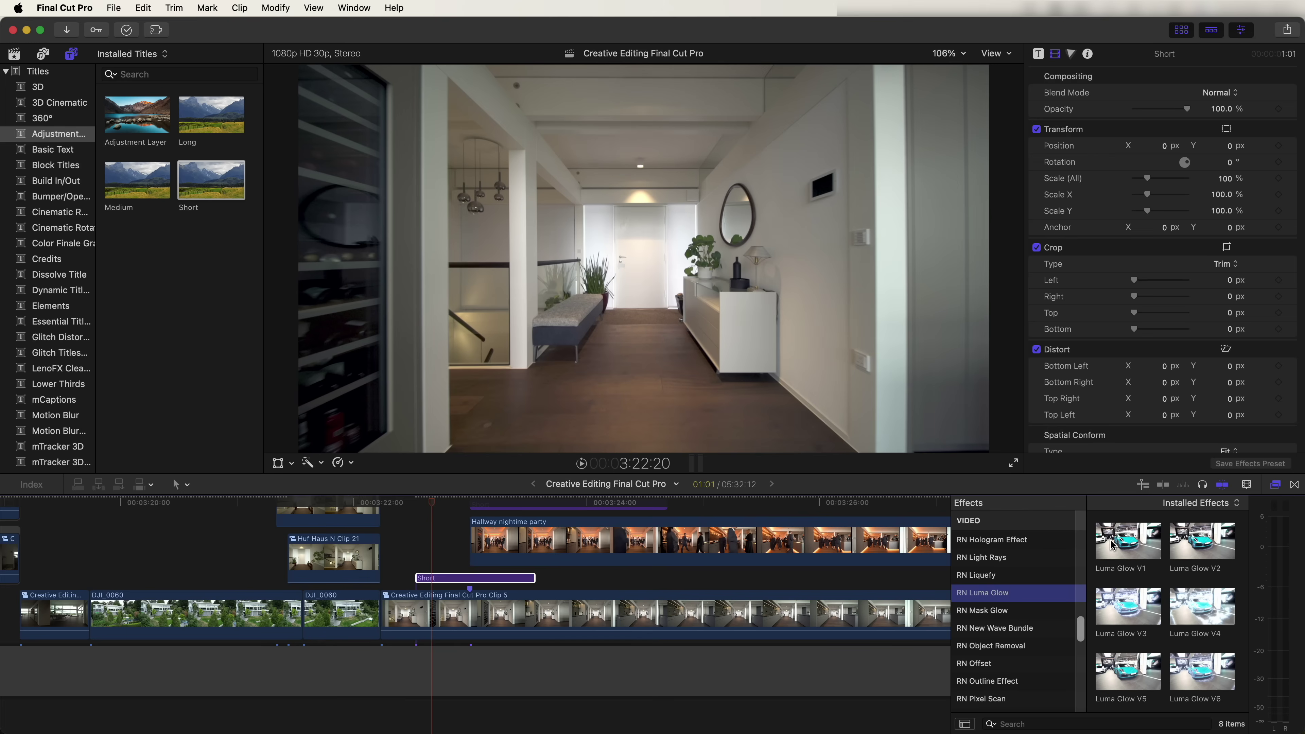
pyautogui.moveTo(1111, 545); pyautogui.dragTo(443, 579)
pyautogui.press('space')
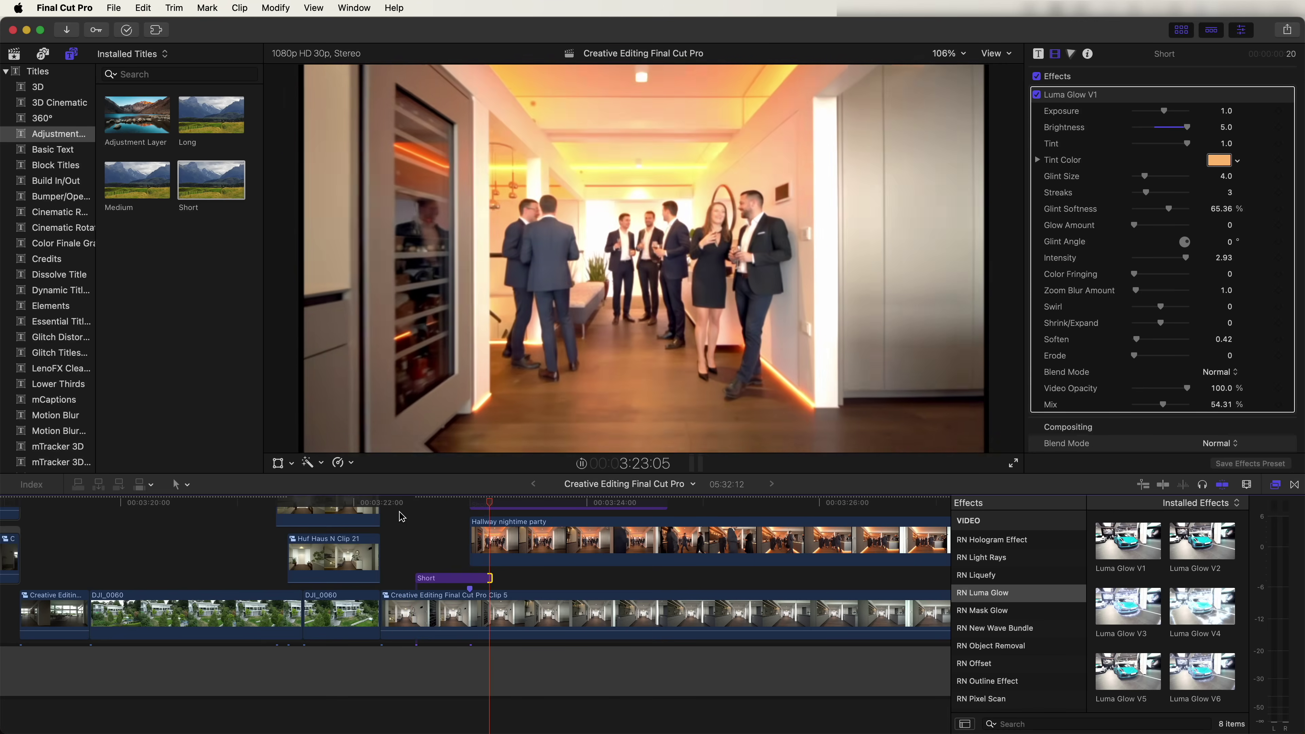
pyautogui.press('space')
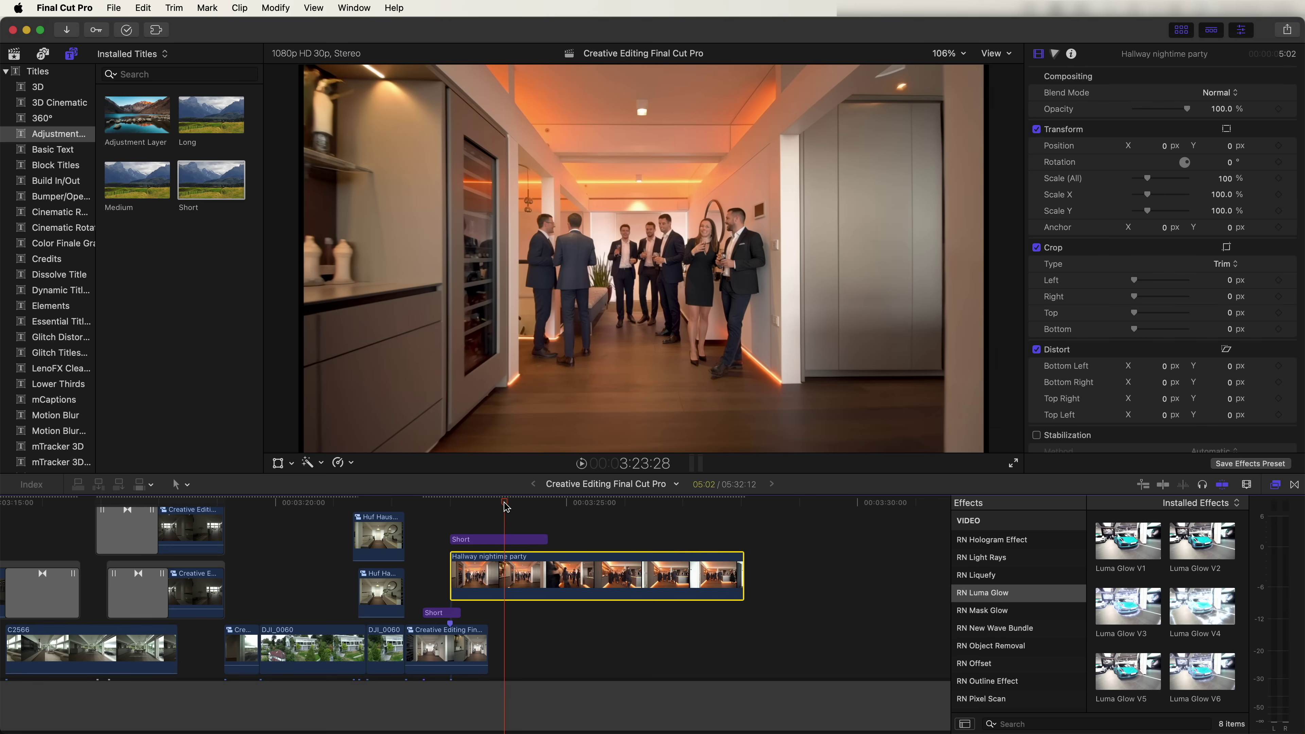
# - Retime a marked middle range of the party clip to 4x, adjusting where it ends
pyautogui.press('r')
pyautogui.moveTo(506, 575); pyautogui.dragTo(685, 580)
pyautogui.click(345, 463)
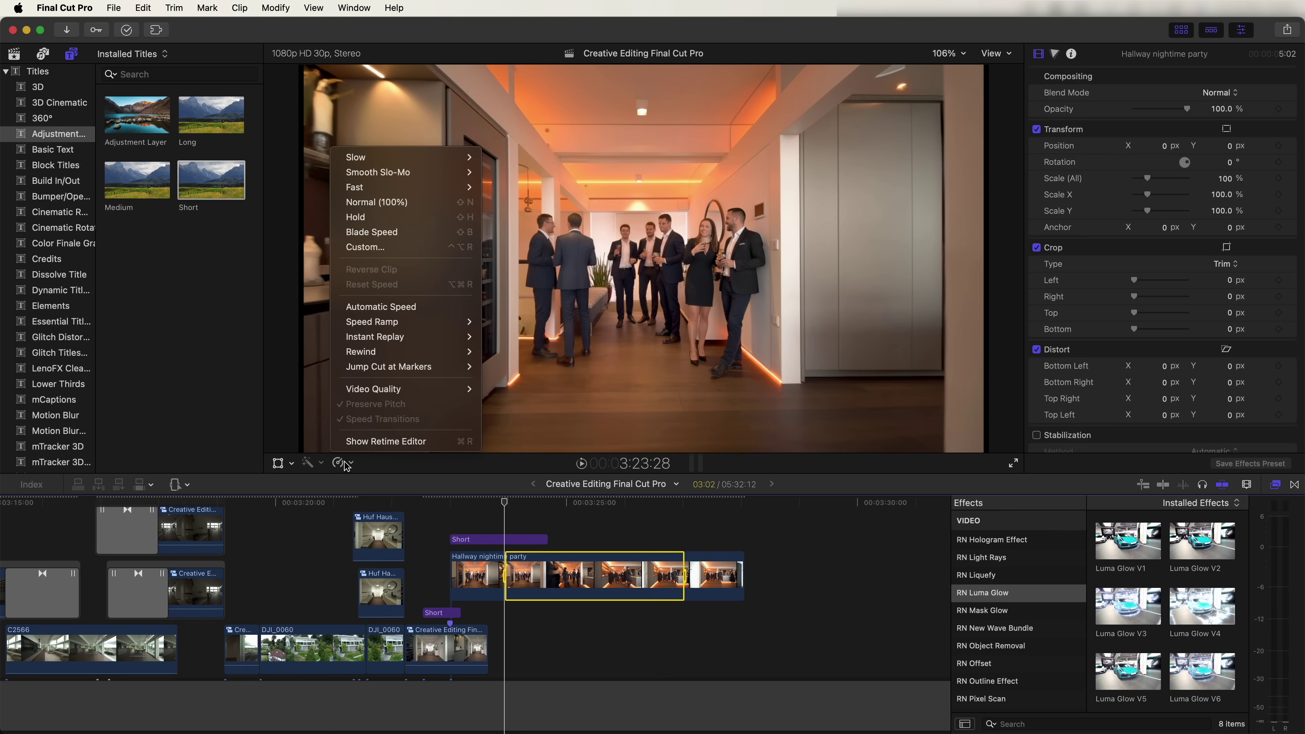
pyautogui.moveTo(451, 187)
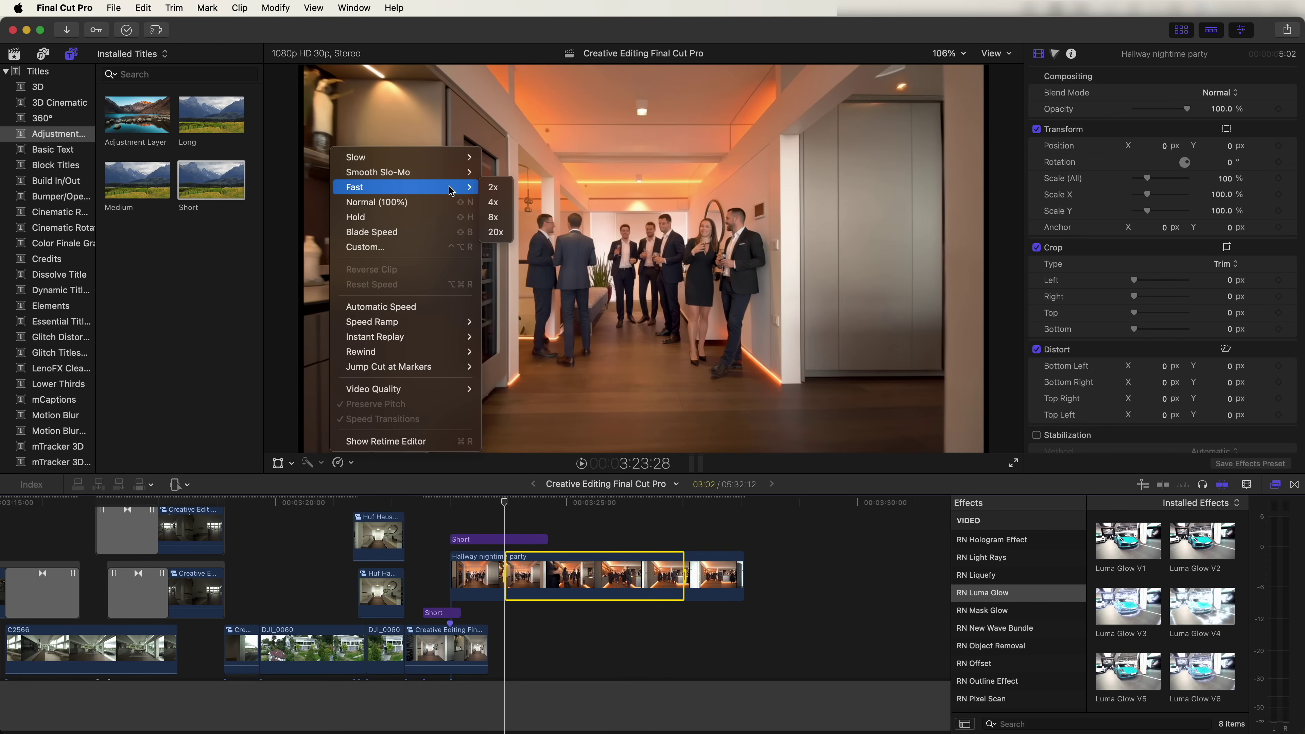
pyautogui.click(494, 203)
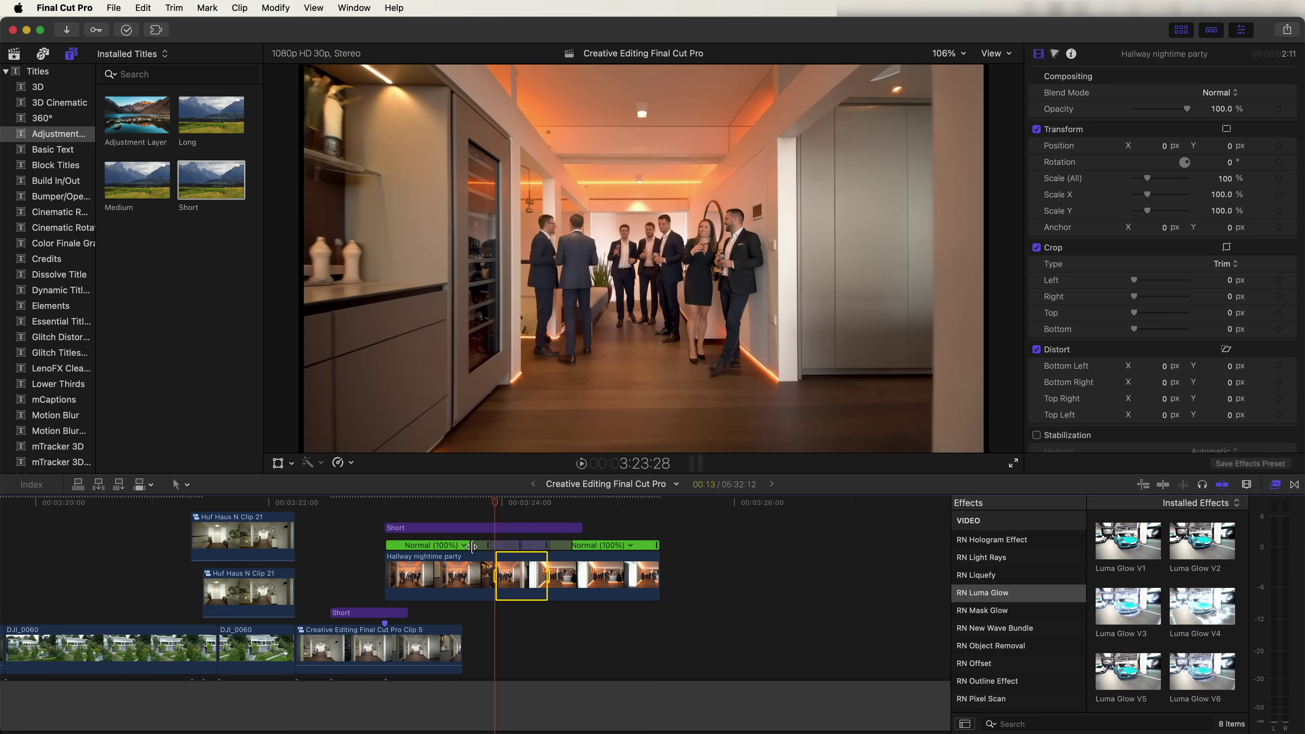
pyautogui.moveTo(571, 548); pyautogui.dragTo(589, 550)
pyautogui.press('space')
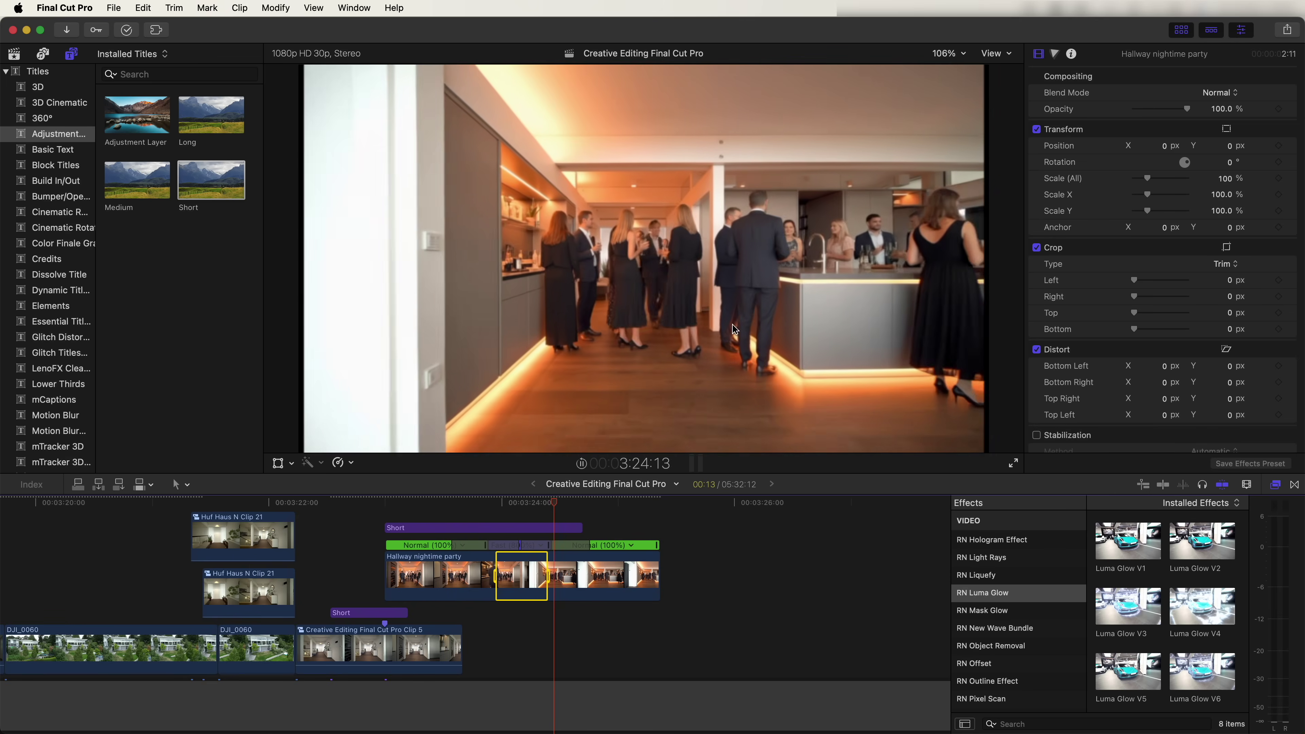
# - Add RN Smooth Transition's Zoom Out 1 over the end of the Hallway nightime party clip
pyautogui.click(666, 592)
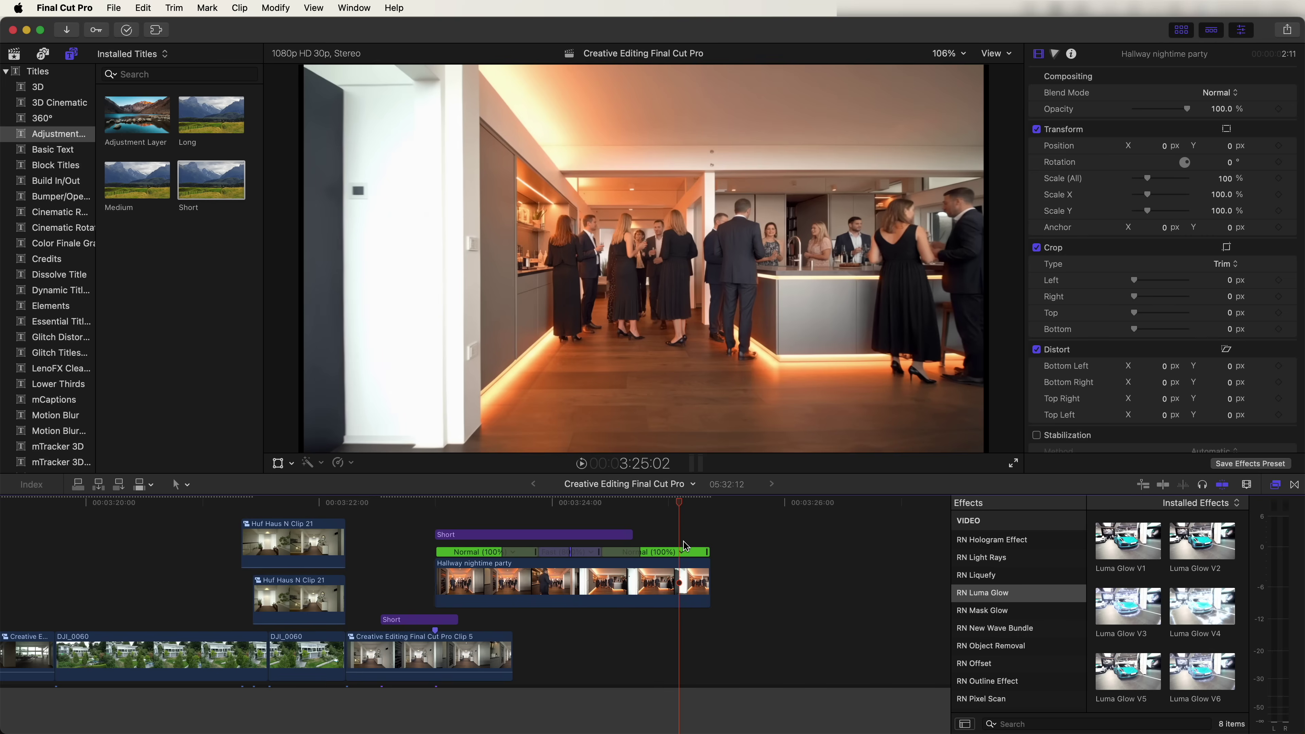
pyautogui.click(681, 579)
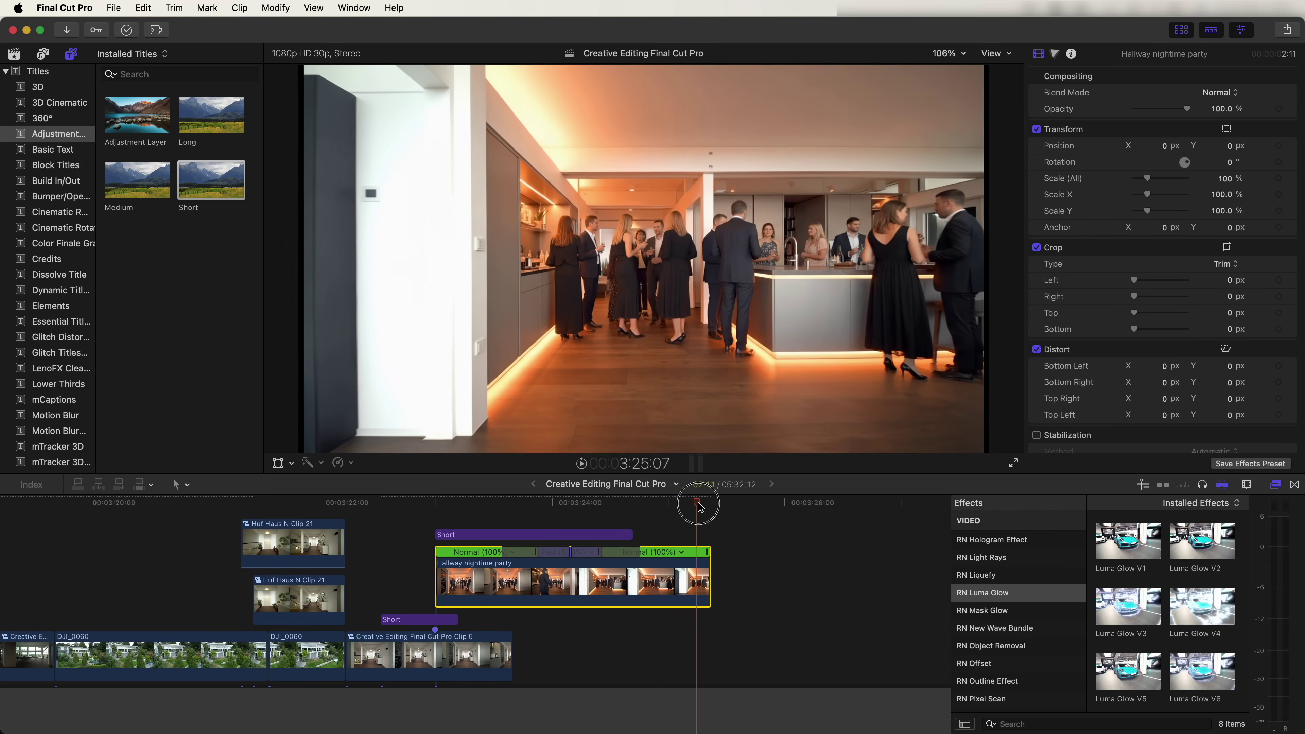
pyautogui.click(72, 54)
pyautogui.click(72, 55)
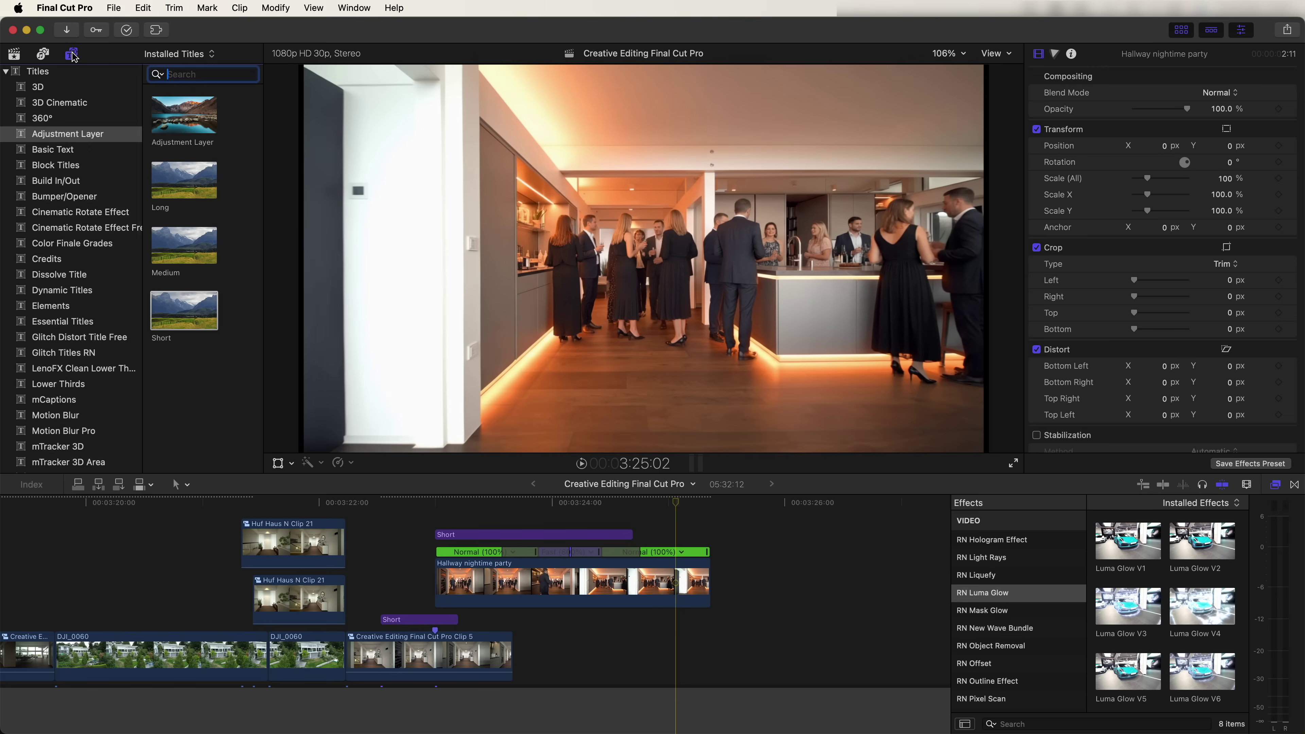
pyautogui.scroll(-8, 75, 303)
pyautogui.click(77, 290)
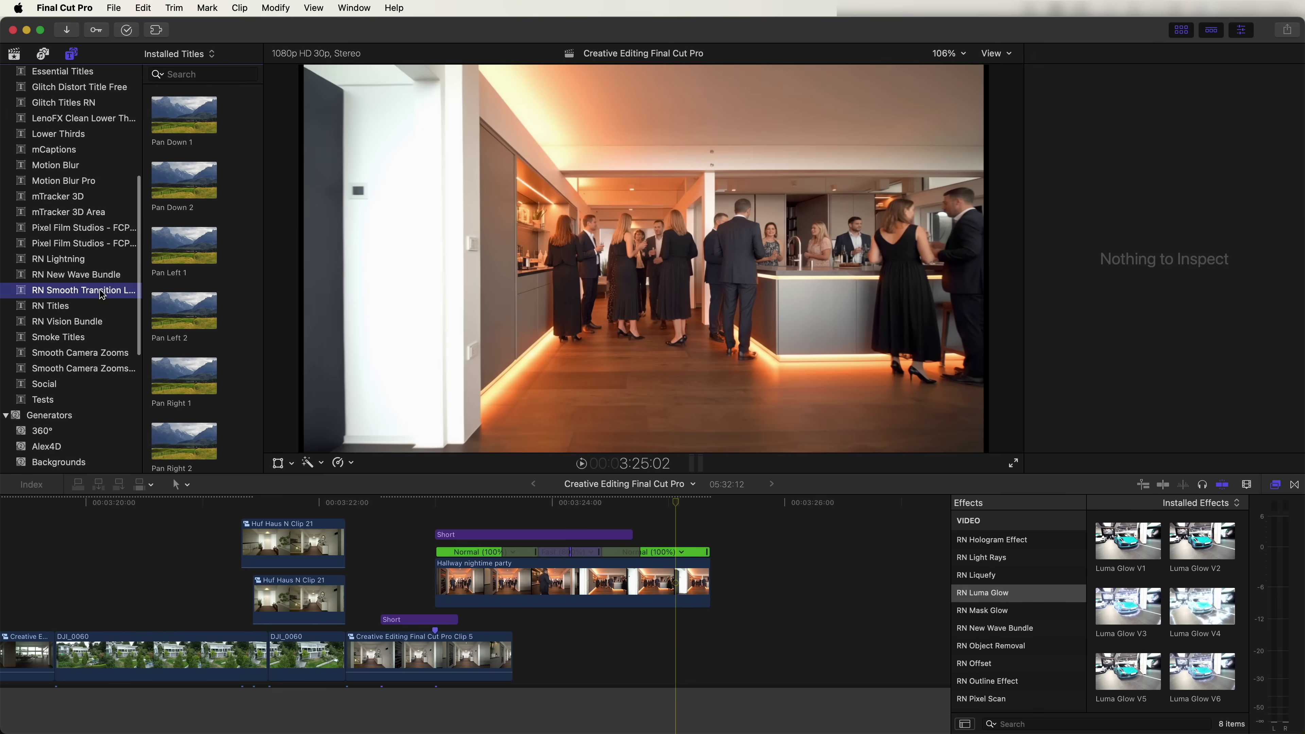
pyautogui.scroll(-10, 221, 307)
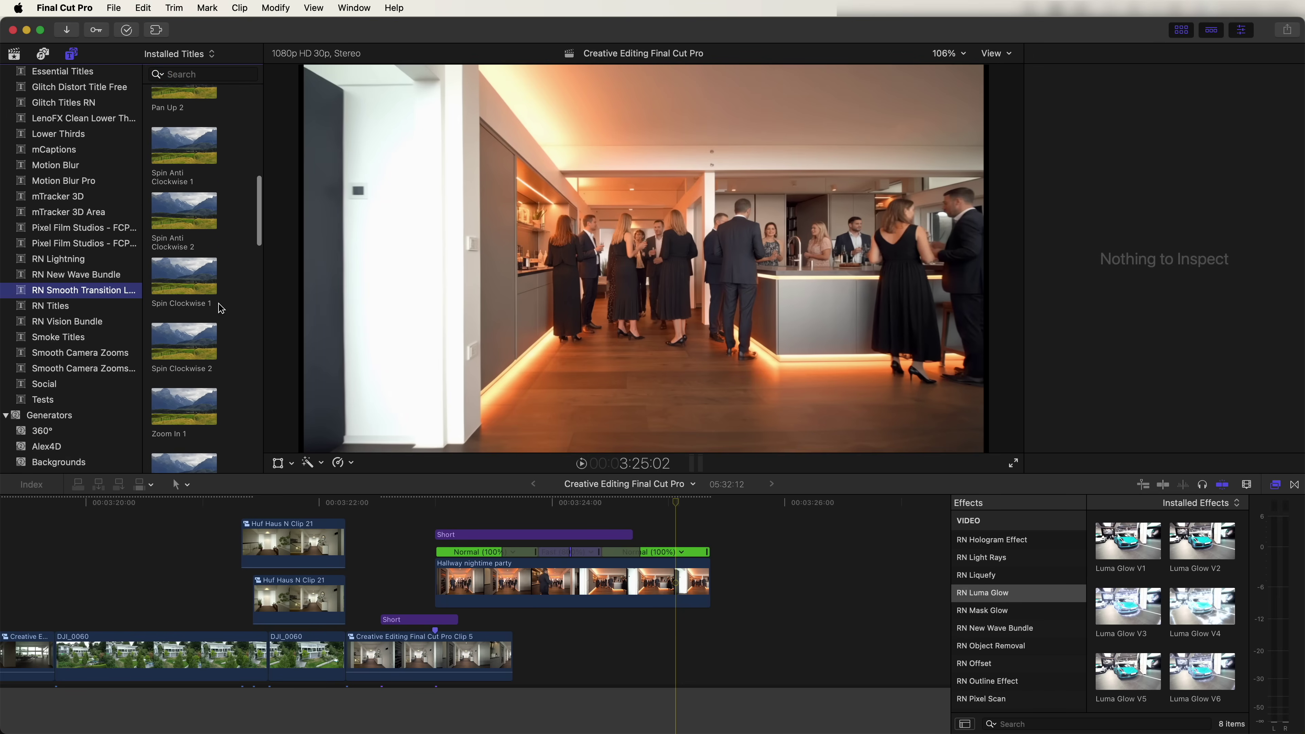
pyautogui.moveTo(171, 264); pyautogui.dragTo(651, 540)
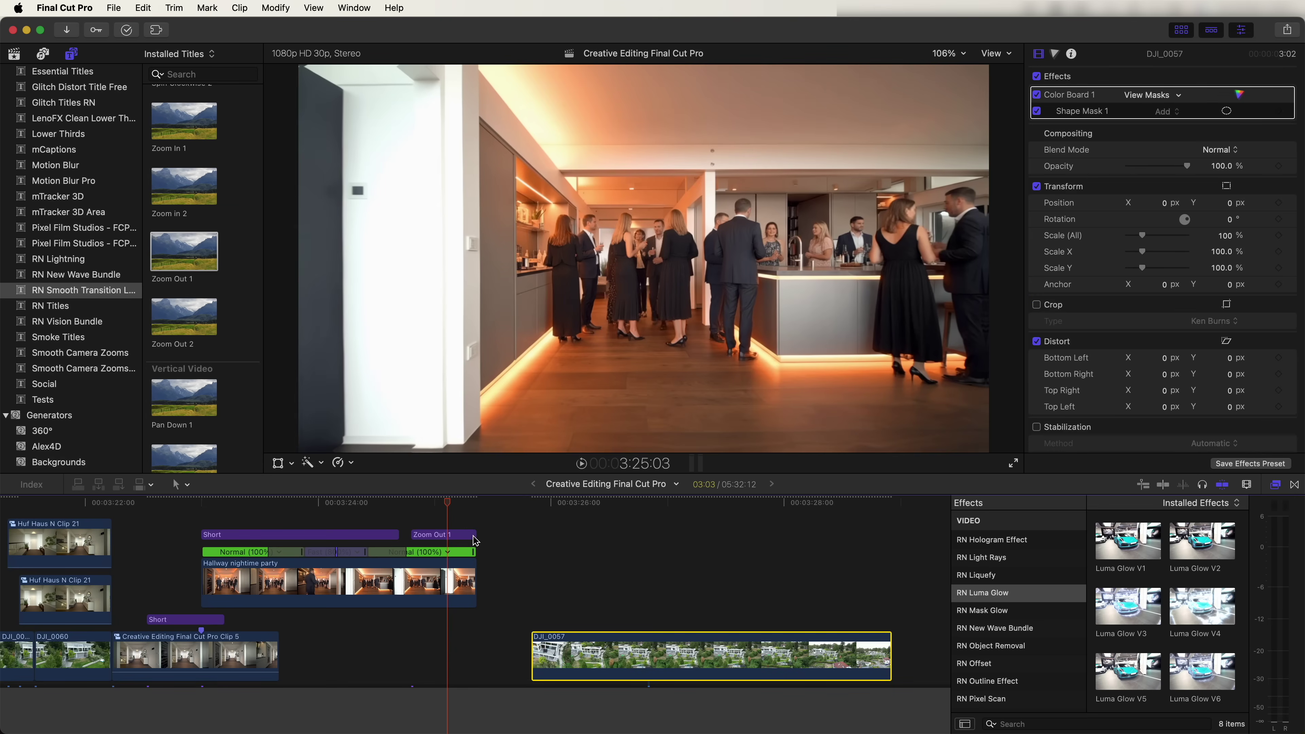
# - Pull the DJI_0057 house shot left to close the gap and scrub through it
pyautogui.moveTo(578, 648); pyautogui.dragTo(524, 648)
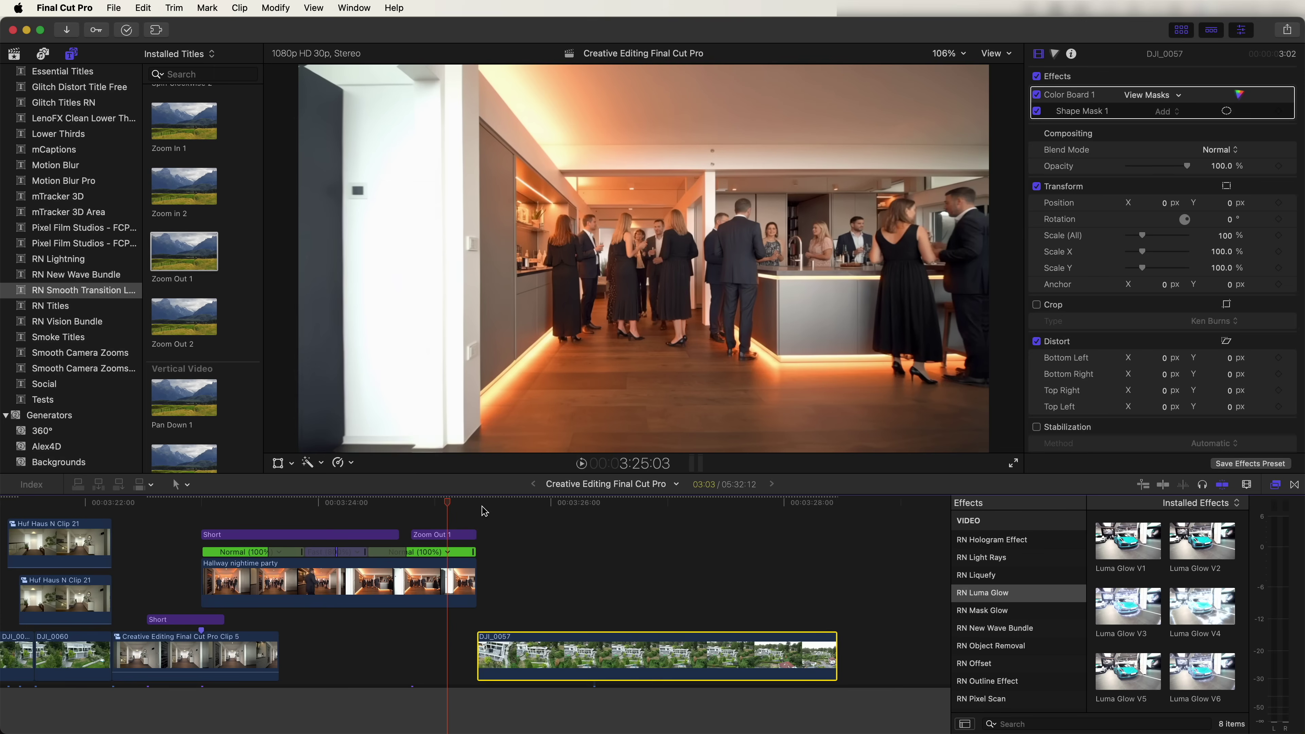
pyautogui.click(492, 501)
pyautogui.moveTo(492, 501); pyautogui.dragTo(625, 519)
pyautogui.press('super+r')
# - Add Moderate Motion Blur 2 over the zoom into DJI_0057 and play back the transition
pyautogui.click(625, 519)
pyautogui.click(56, 164)
pyautogui.moveTo(184, 114); pyautogui.dragTo(430, 540)
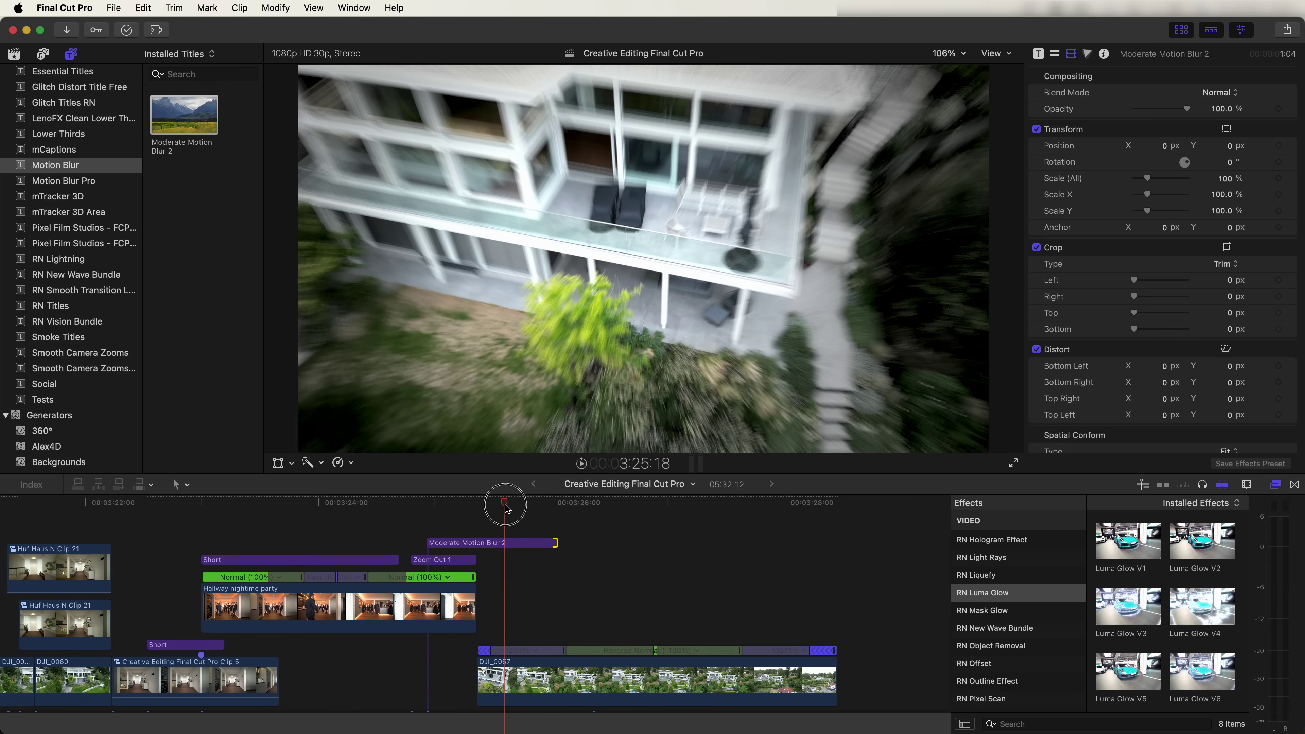
pyautogui.click(519, 504)
pyautogui.click(501, 544)
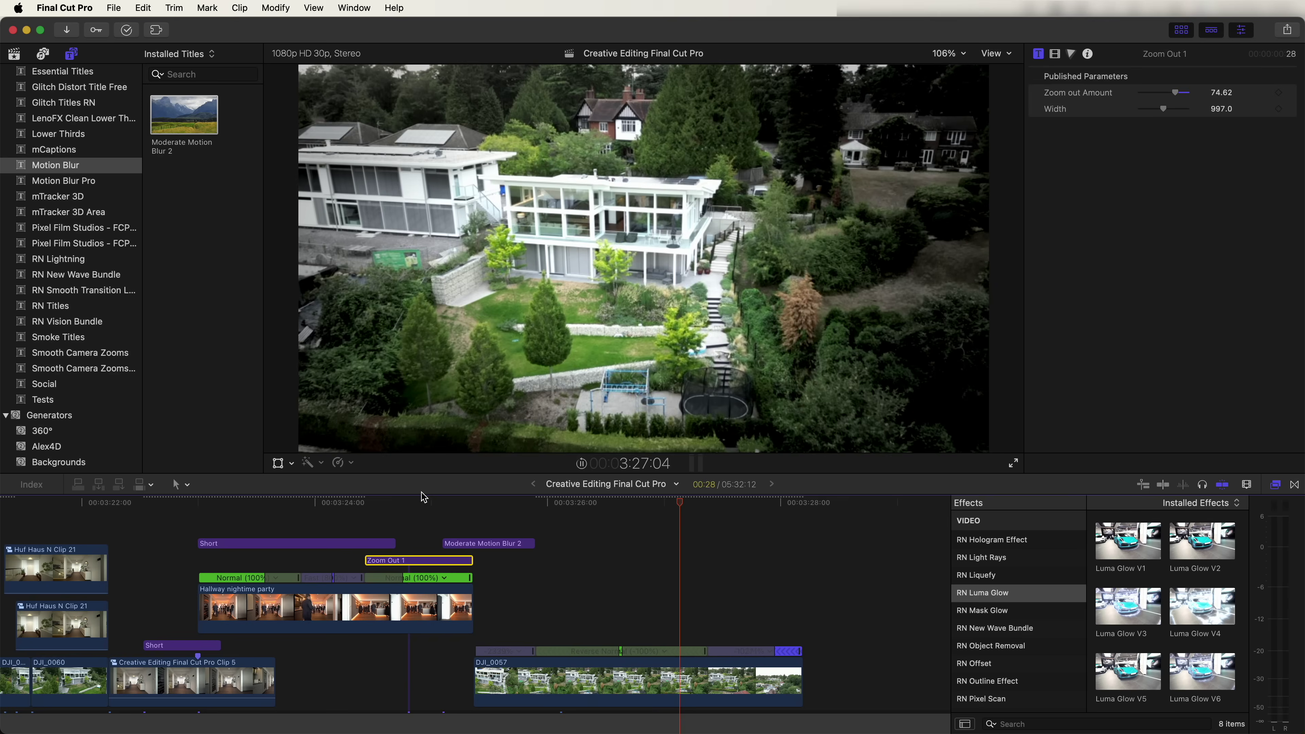
pyautogui.press('space')
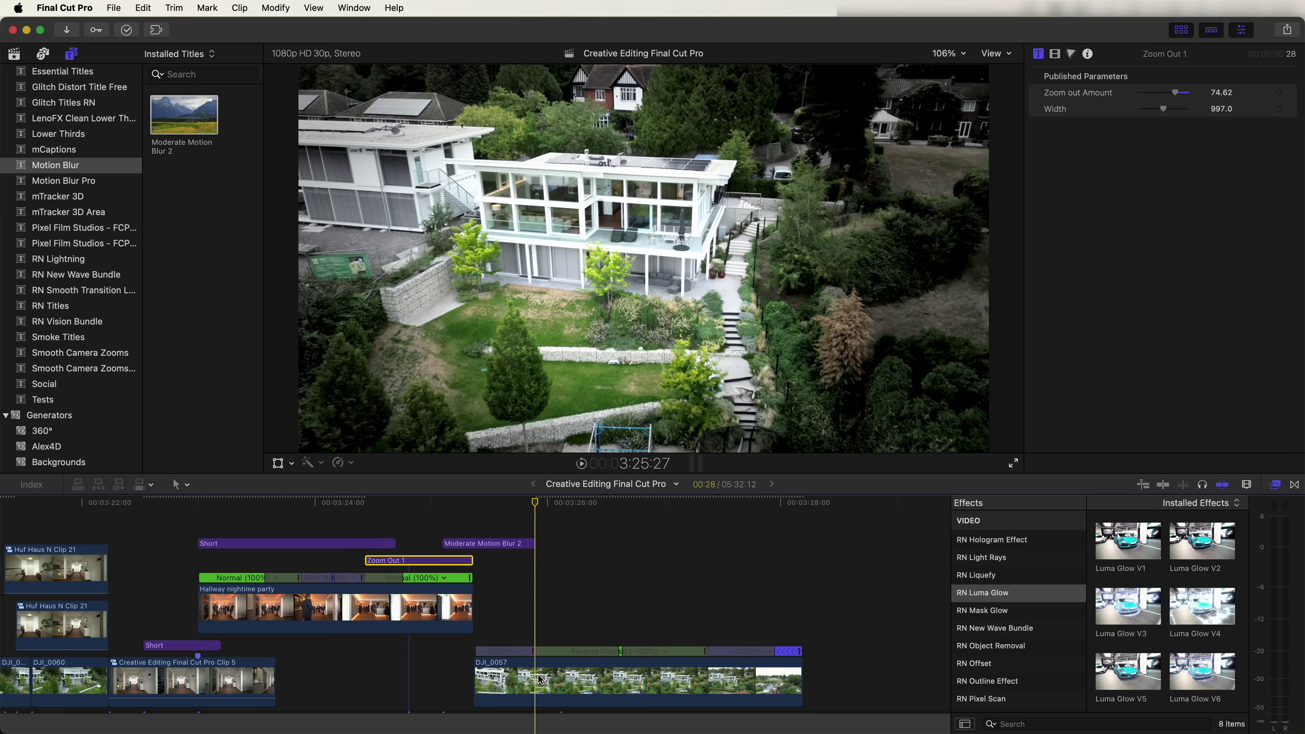
# - Duplicate DJI_0057 above the storyline and shorten the copy to a brief section
pyautogui.click(539, 674)
pyautogui.moveTo(539, 673); pyautogui.dragTo(545, 619)
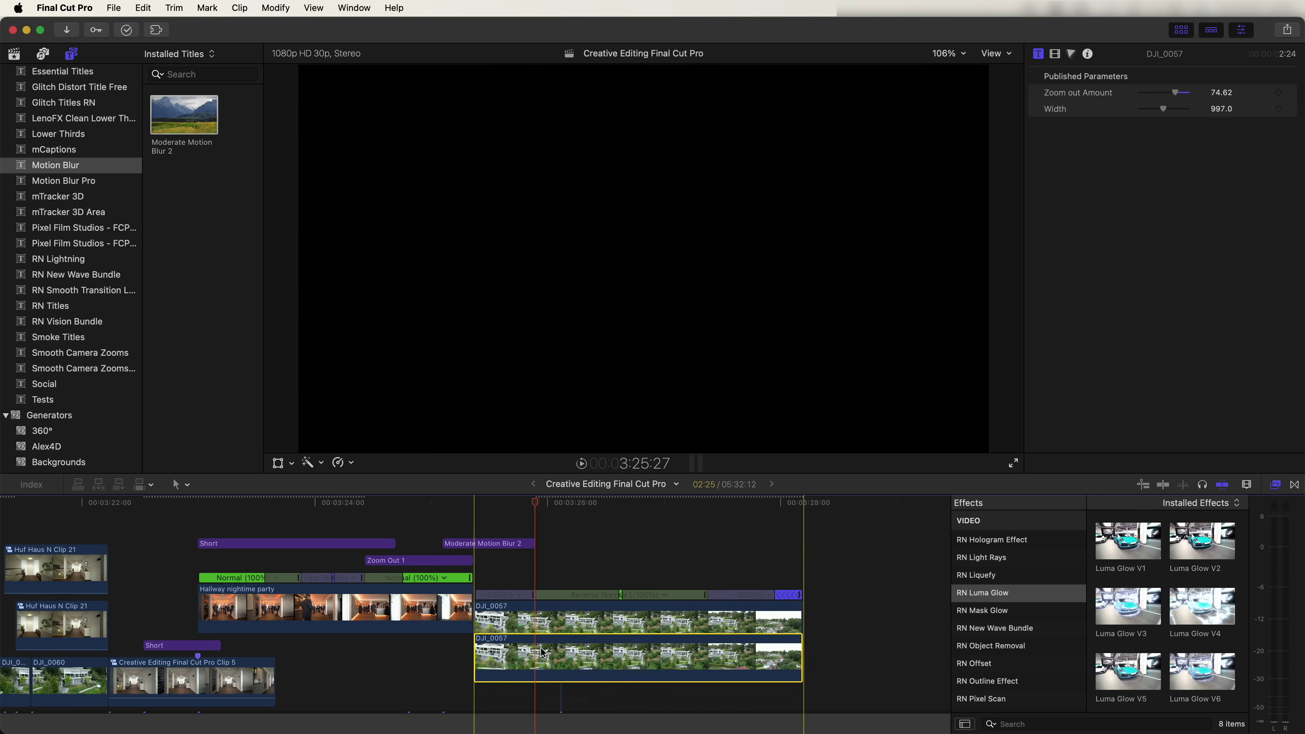
pyautogui.press('super+z')
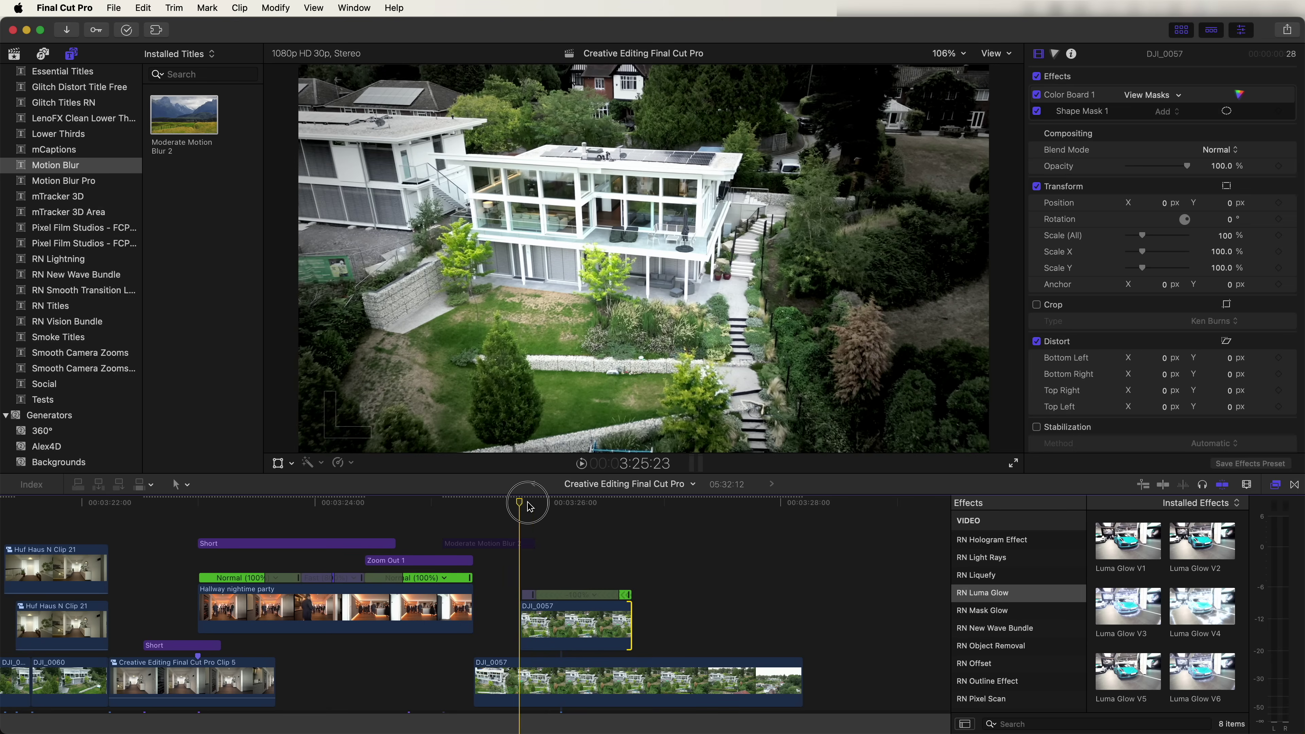
pyautogui.click(569, 614)
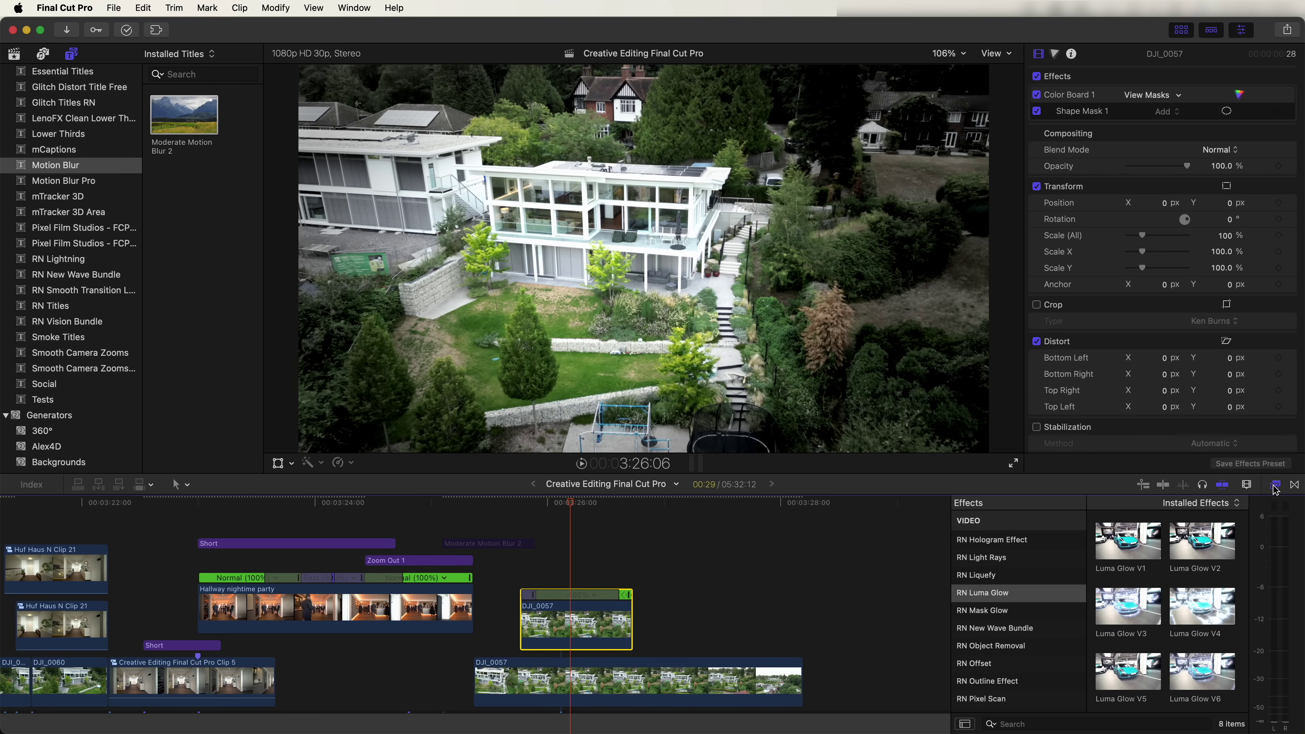
# - Apply mTracker 3D to the copied drone clip and run the camera track
pyautogui.scroll(5, 1012, 594)
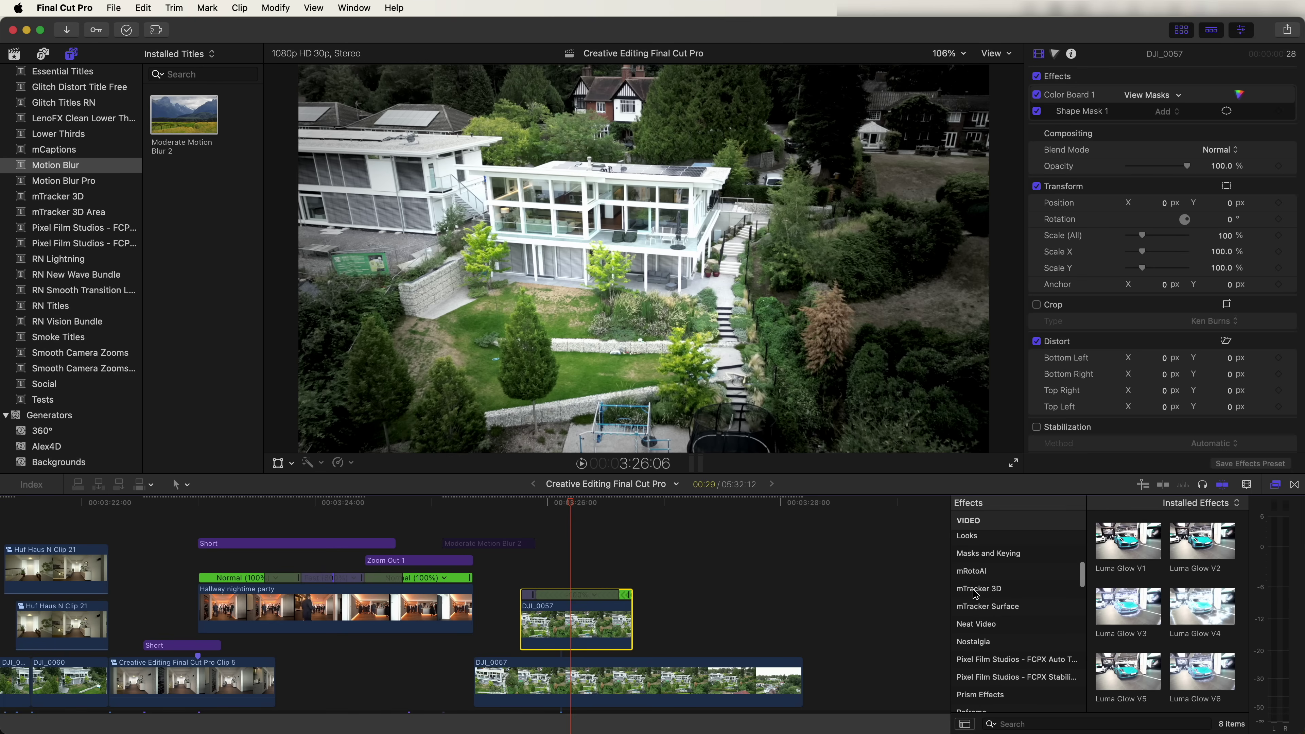
pyautogui.click(975, 590)
pyautogui.moveTo(1128, 541); pyautogui.dragTo(571, 616)
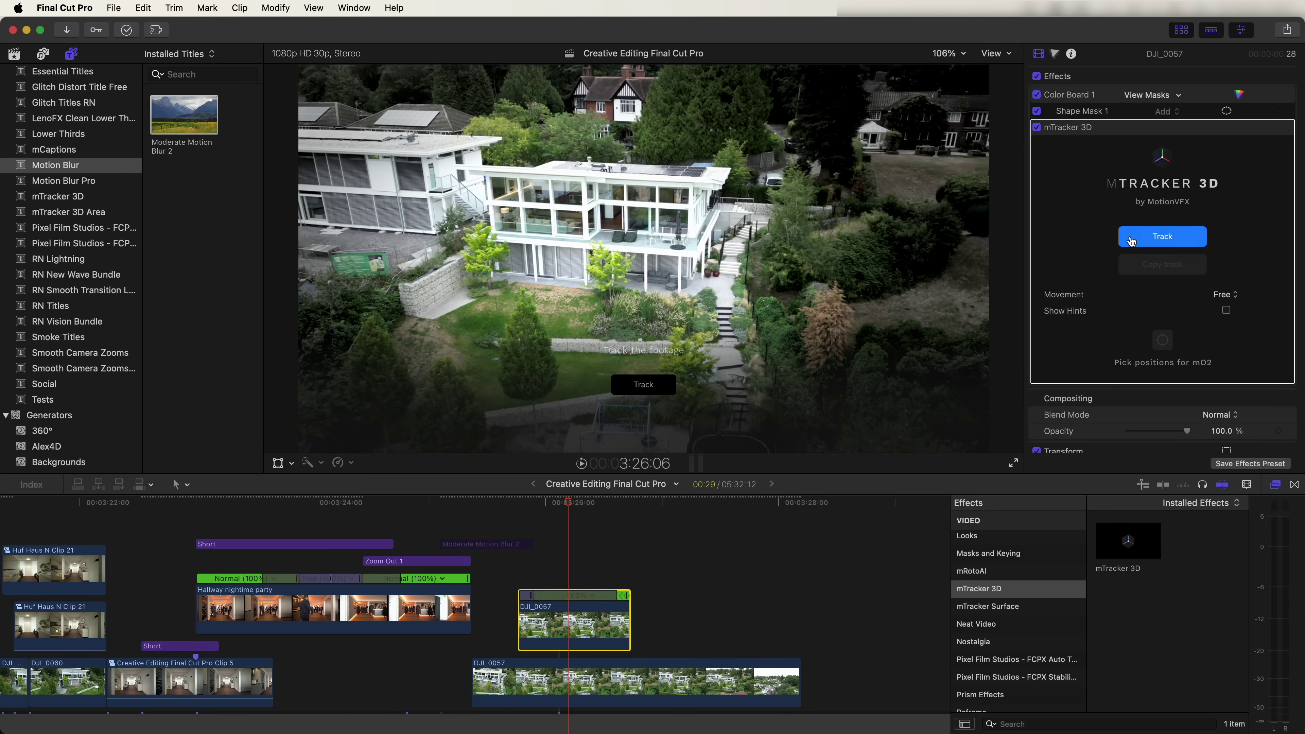
pyautogui.click(1132, 241)
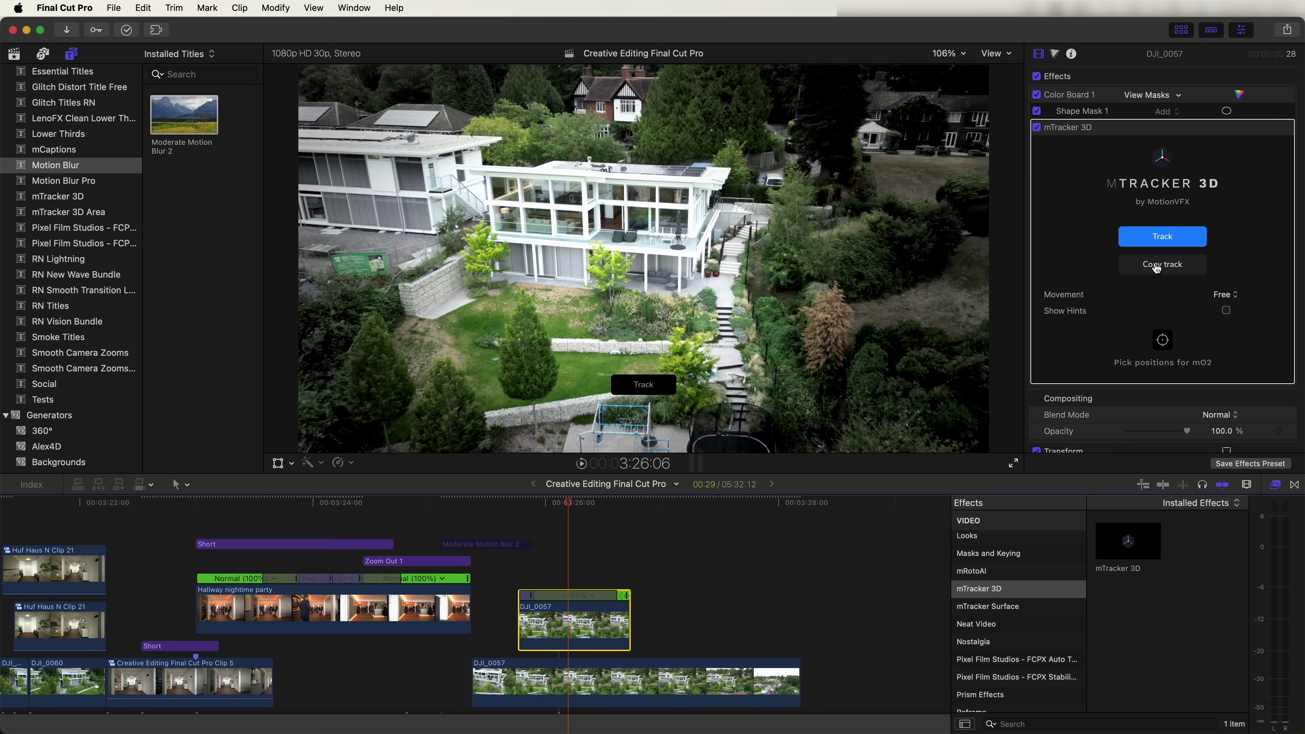
# - Add the mTracker 3D 'Title 3D 04' over the drone shot and trim it to the clip's end
pyautogui.click(71, 53)
pyautogui.click(71, 53)
pyautogui.scroll(3, 84, 270)
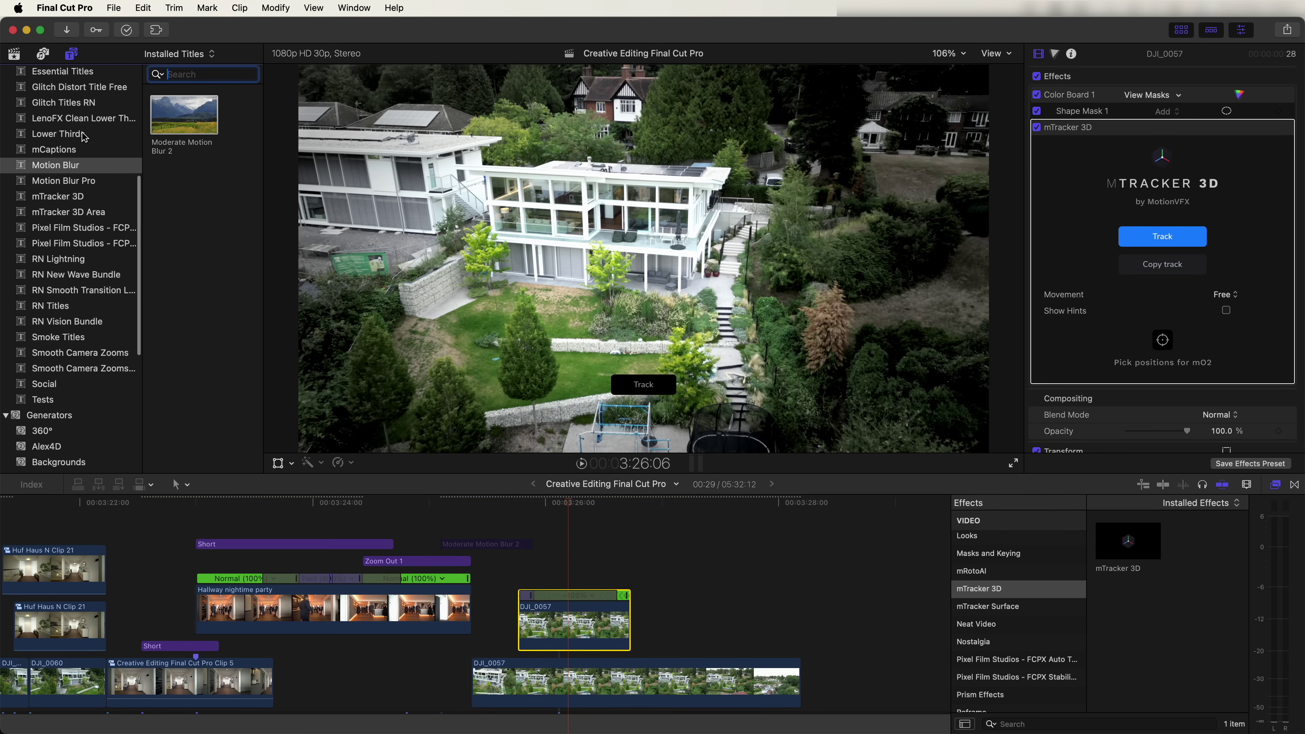
pyautogui.click(57, 270)
pyautogui.scroll(-10, 205, 278)
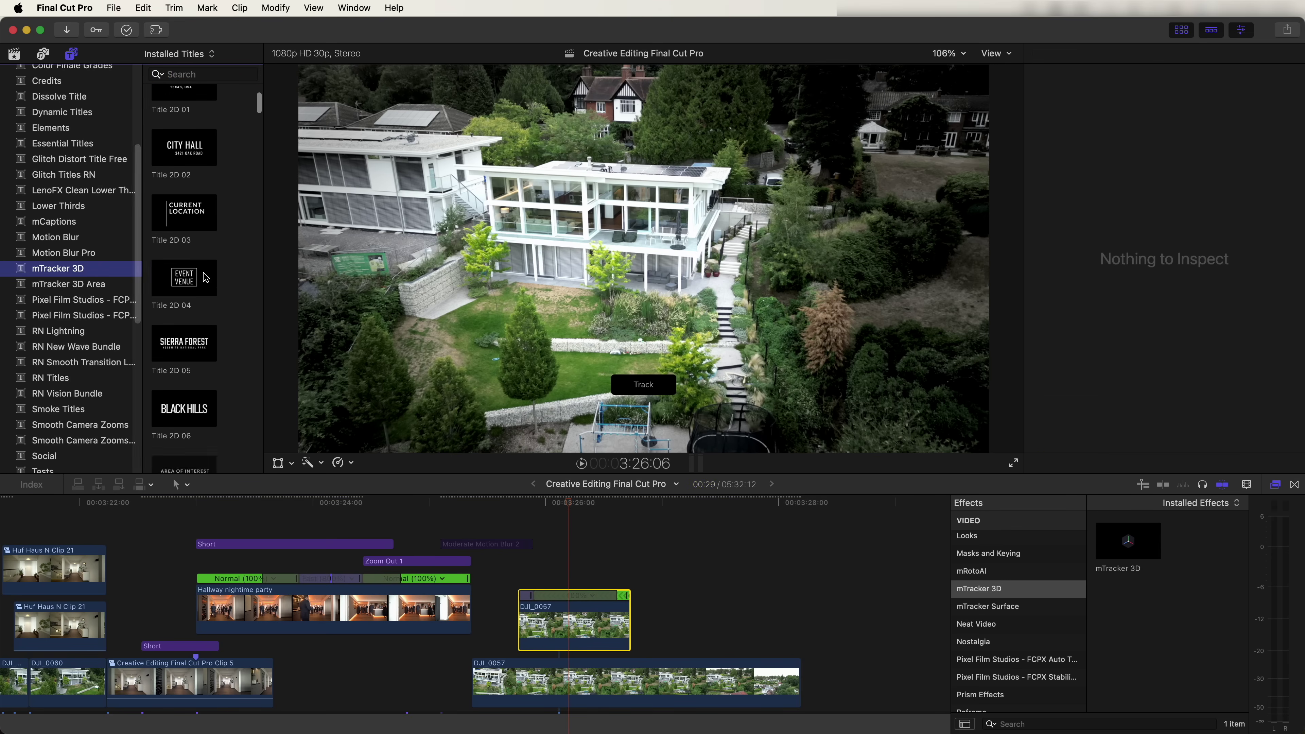
pyautogui.moveTo(184, 178); pyautogui.dragTo(527, 572)
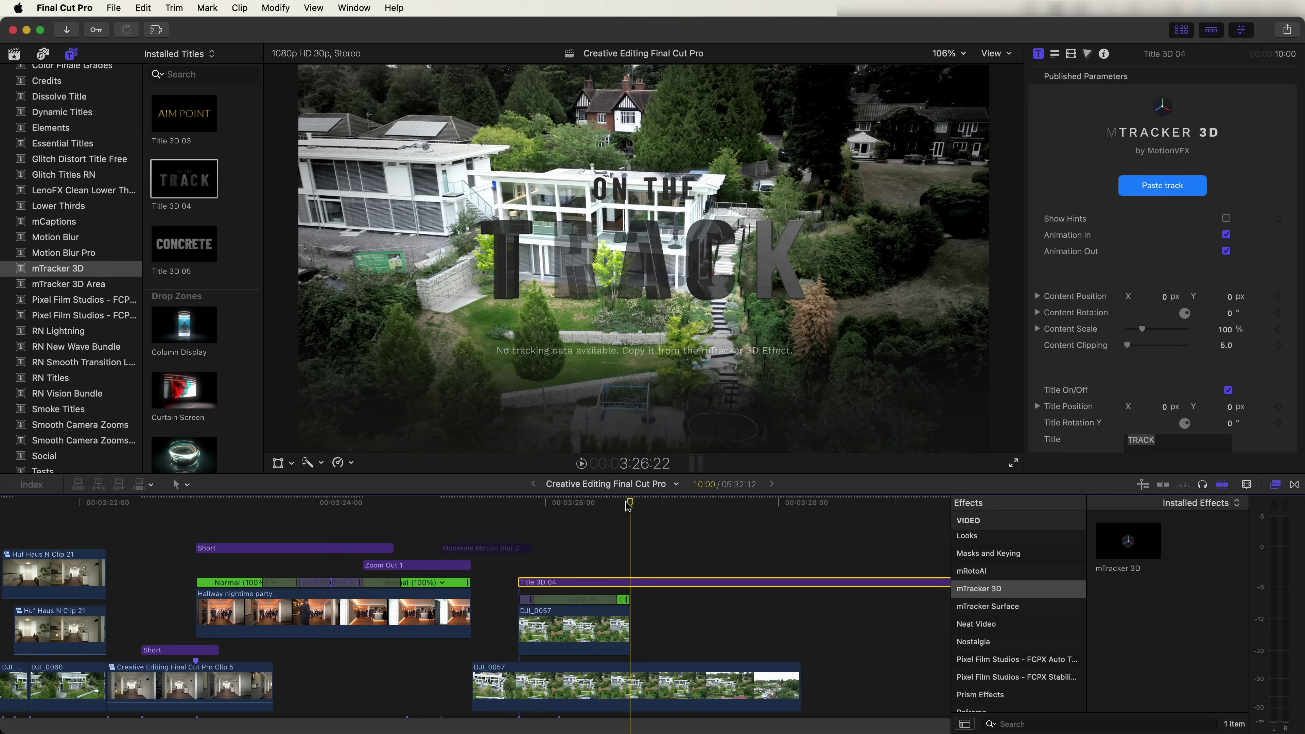
pyautogui.hotkey('alt', ']')
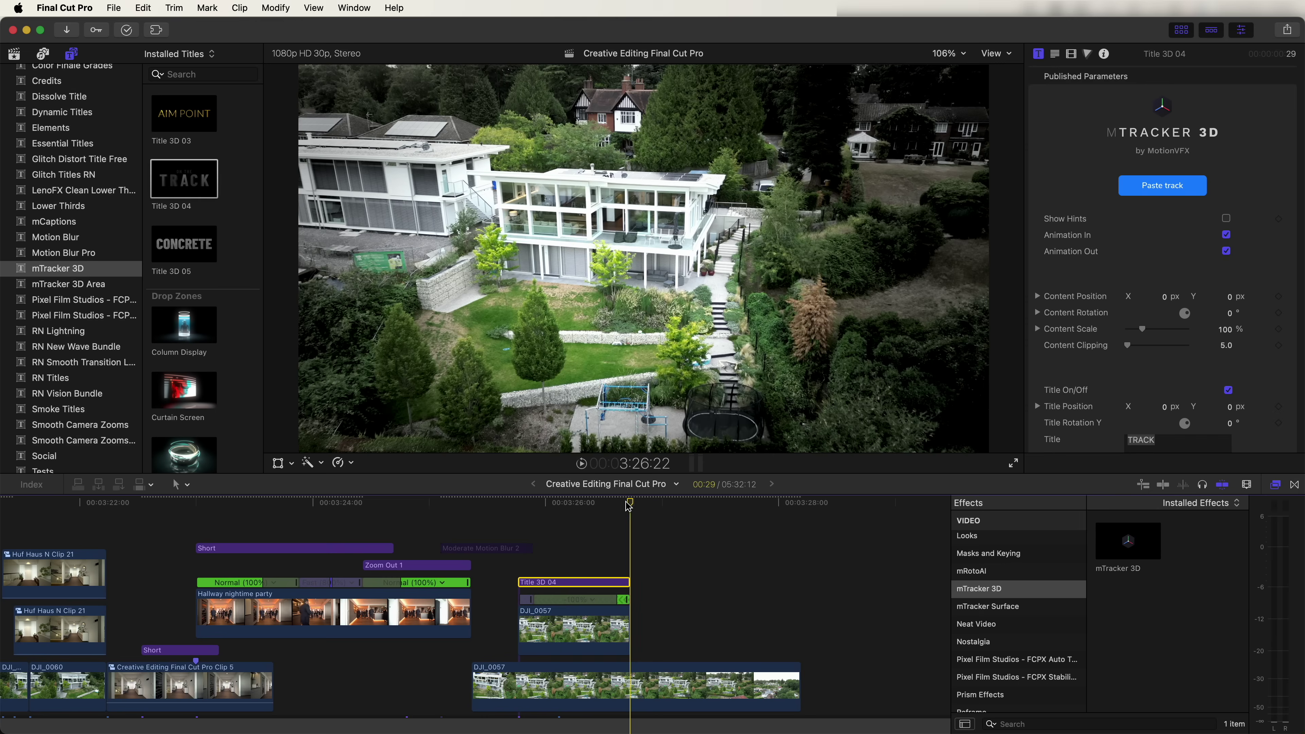
# - Paste the camera track onto the title and scrub to confirm it follows the house
pyautogui.click(1168, 190)
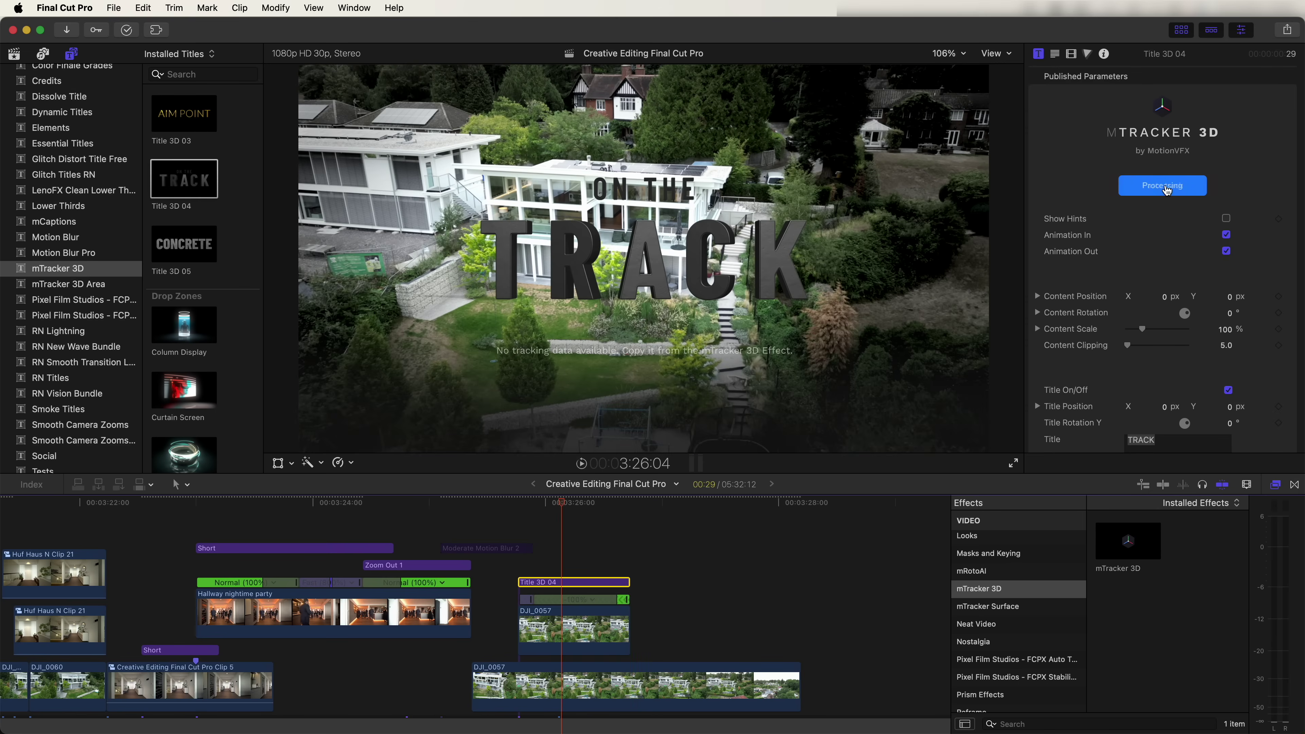
pyautogui.click(644, 385)
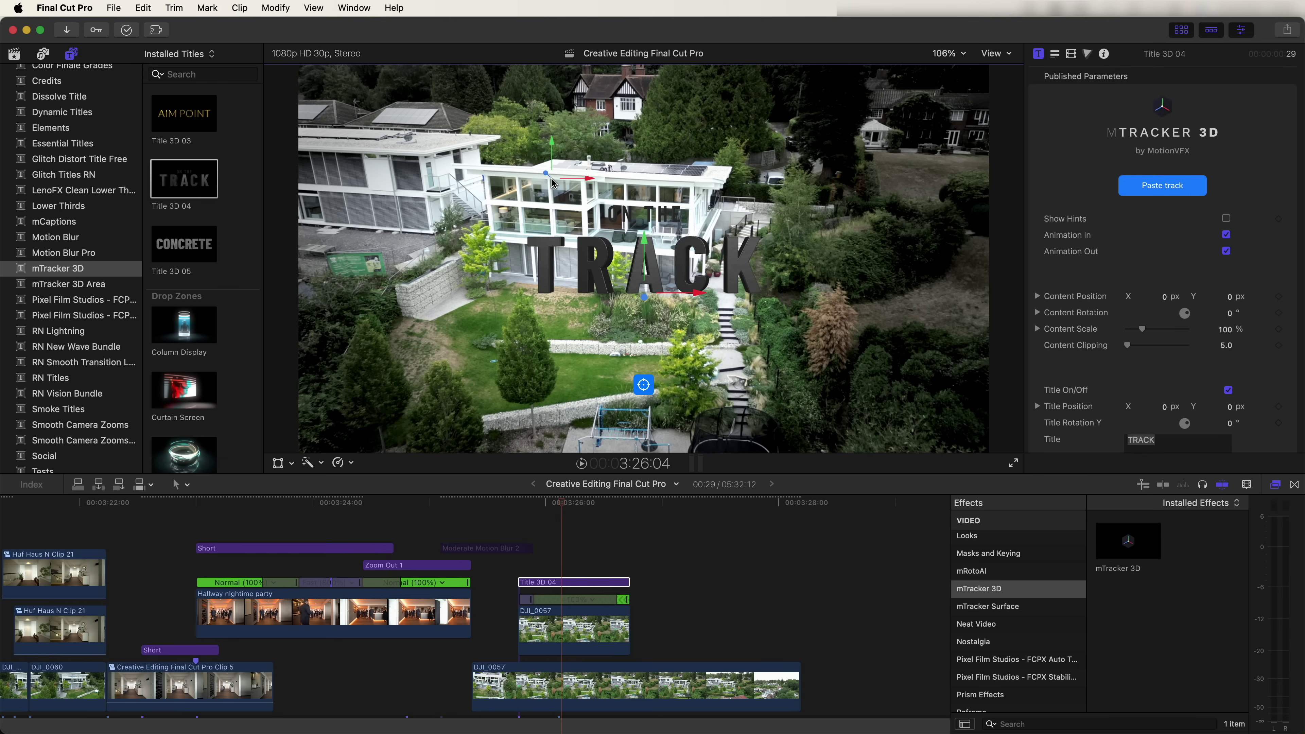
pyautogui.moveTo(560, 509)
pyautogui.mouseDown()
pyautogui.moveTo(518, 511)
pyautogui.moveTo(621, 516)
pyautogui.moveTo(574, 514)
pyautogui.mouseUp()
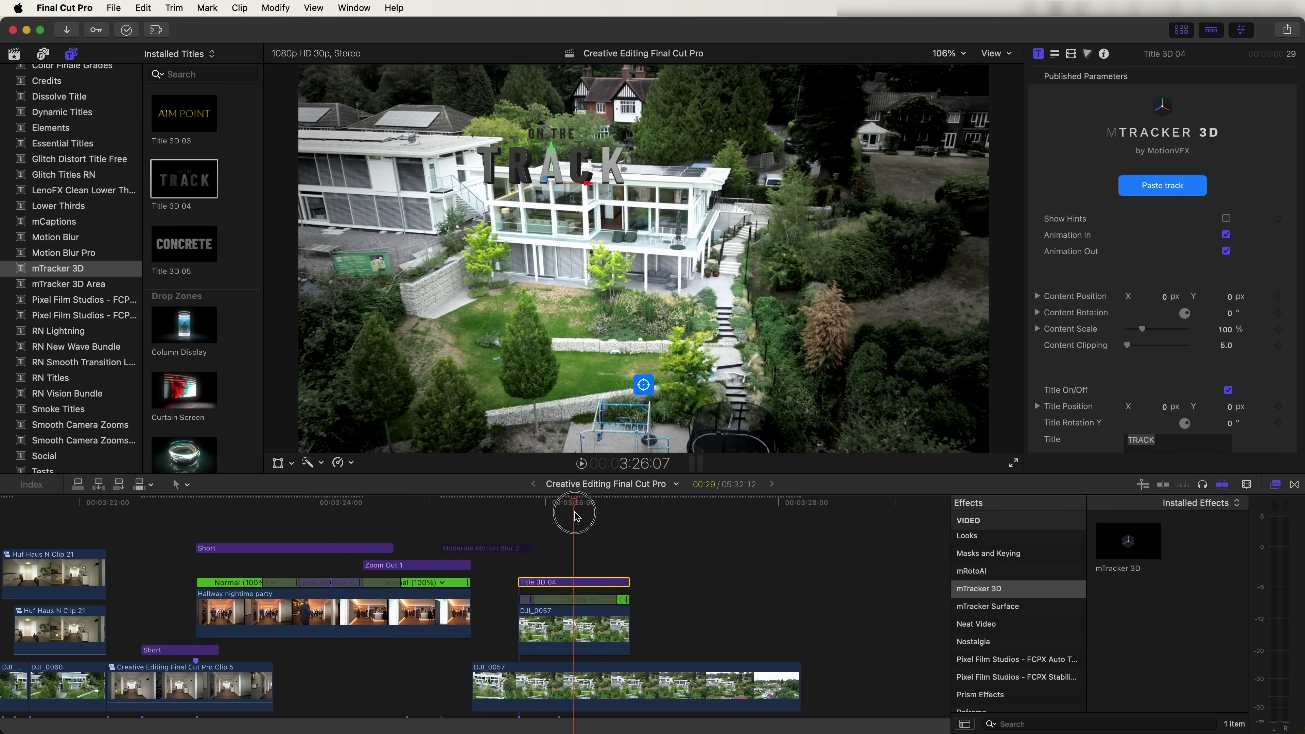
# - Move the TRACK title up above the house roof and adjust its Light Wrap amount
pyautogui.moveTo(554, 163); pyautogui.dragTo(490, 170)
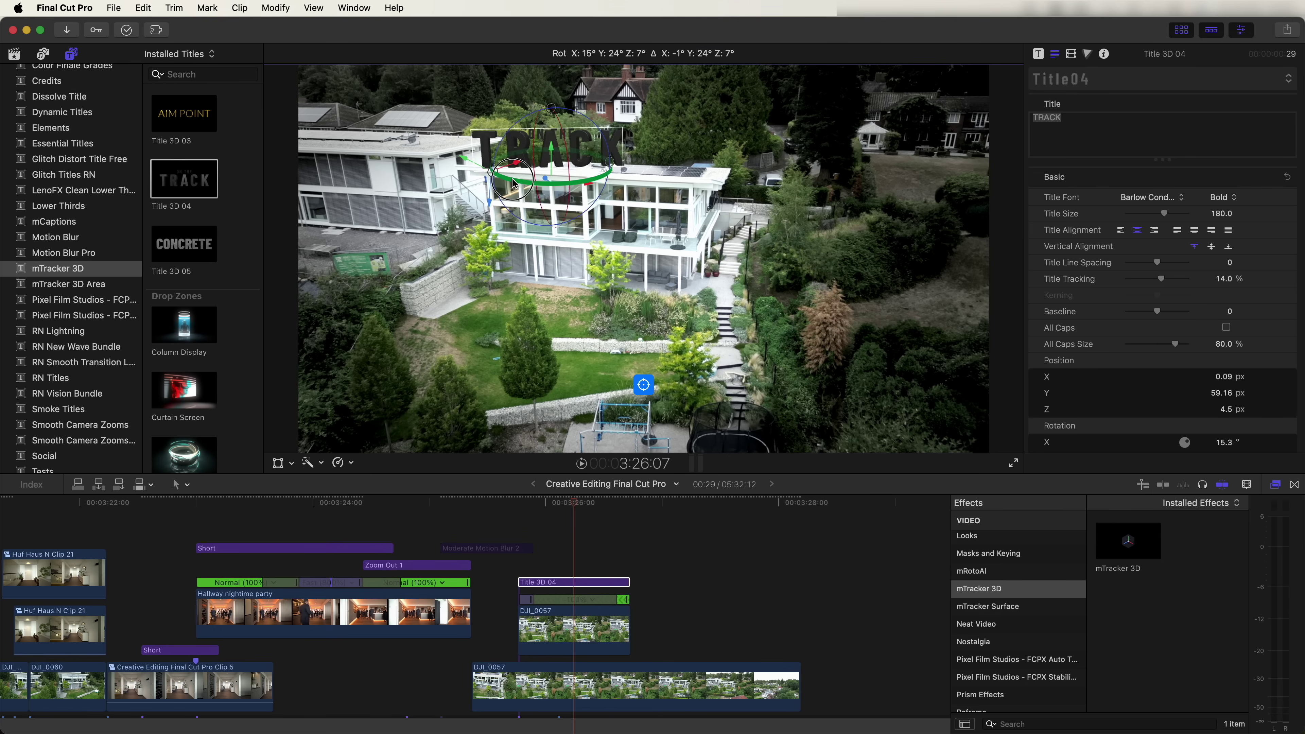
pyautogui.click(1038, 54)
pyautogui.scroll(-15, 1116, 161)
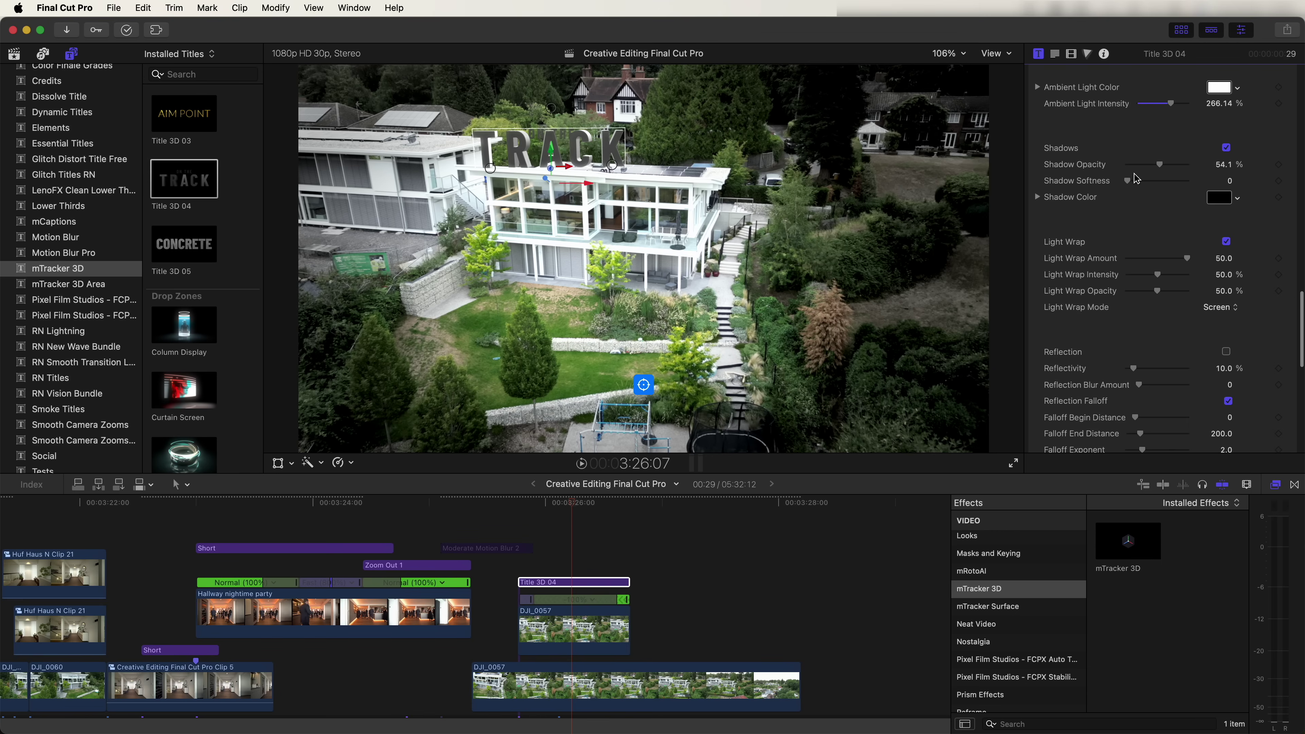
pyautogui.moveTo(1113, 257); pyautogui.dragTo(1206, 263)
pyautogui.scroll(-2, 1227, 211)
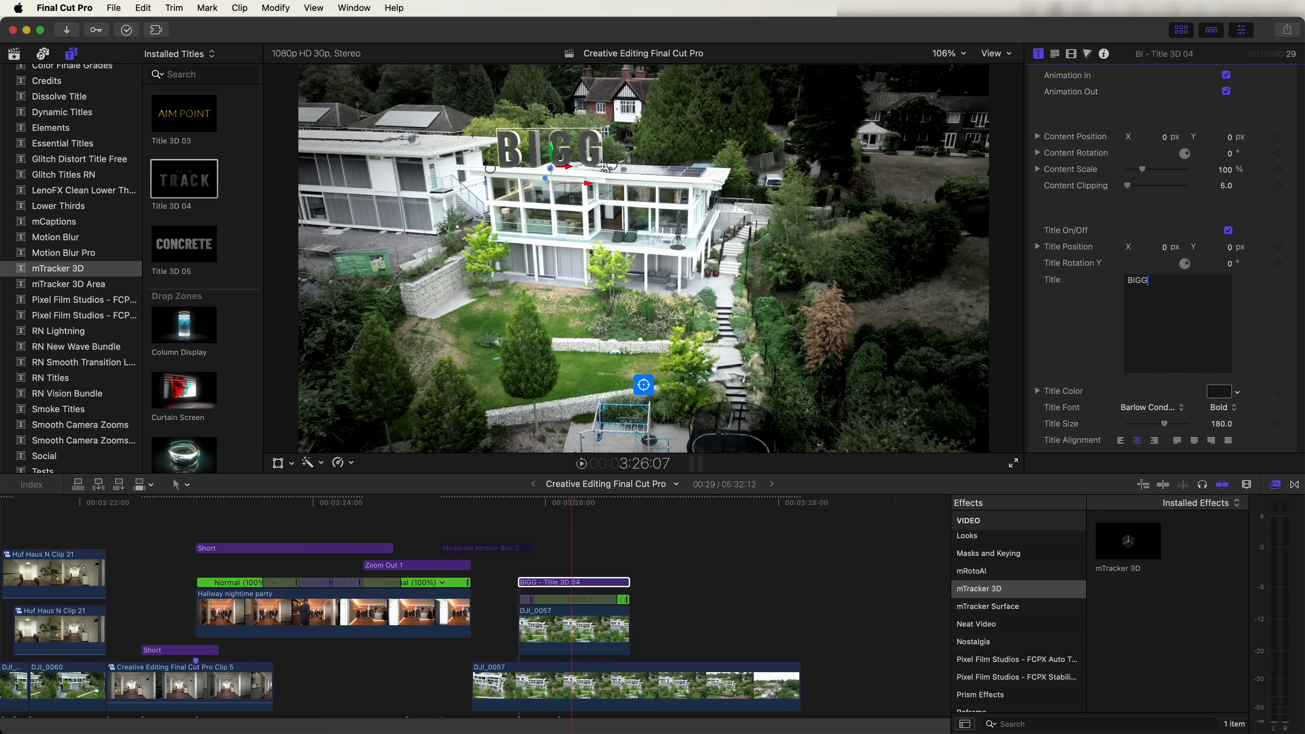
# - Finish retyping the title text as BIGGEST, then check it at a later frame
pyautogui.write('ES')
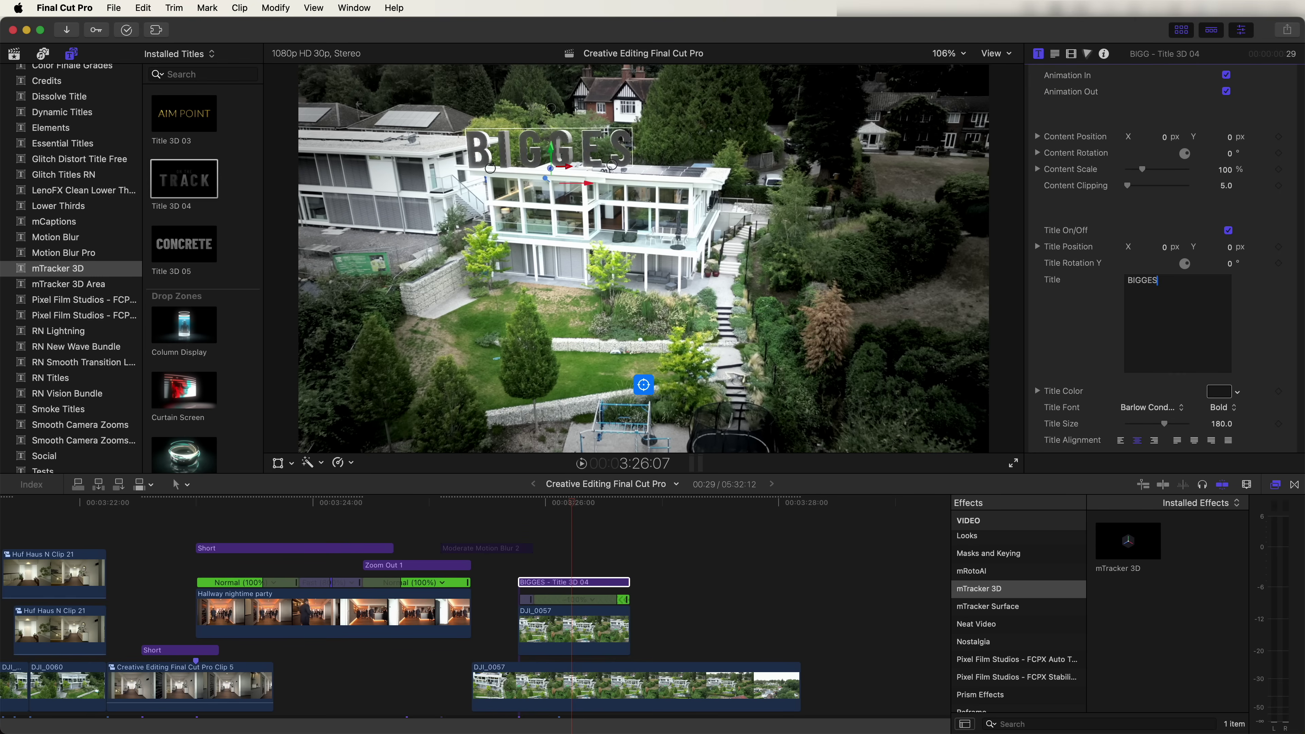
pyautogui.write('T')
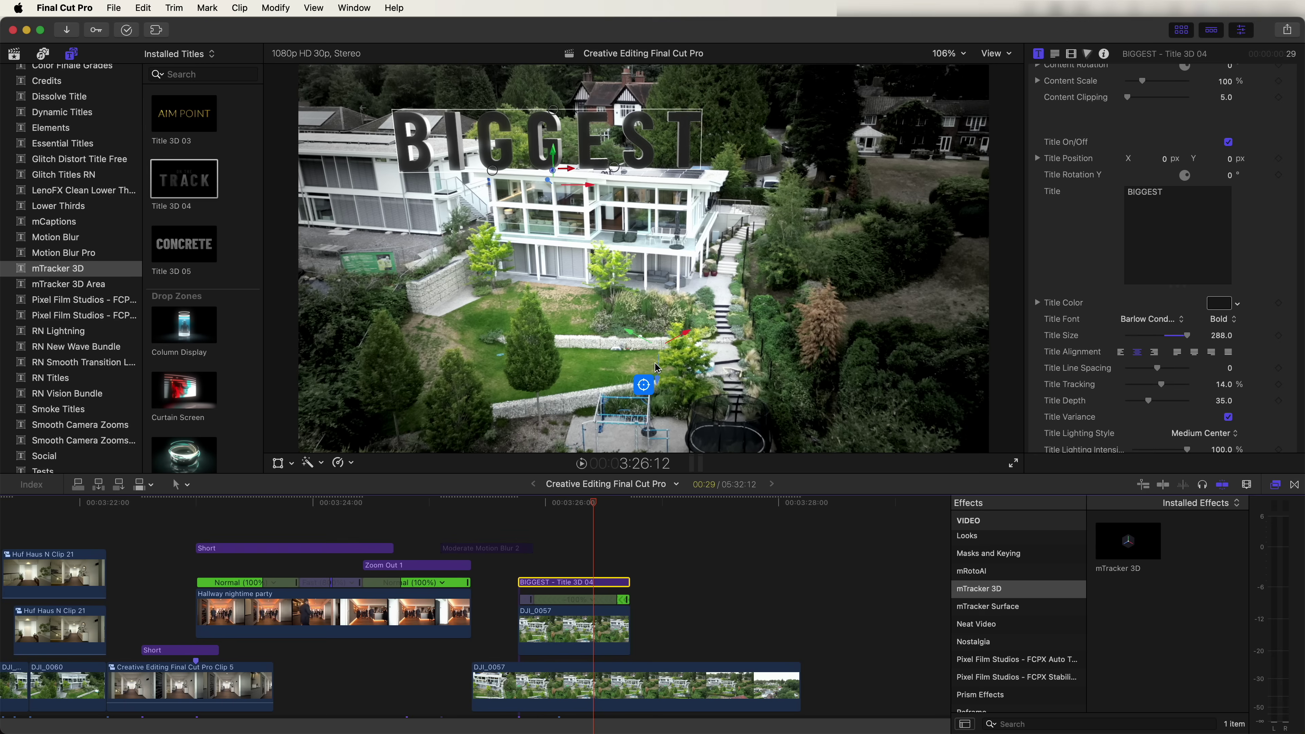
pyautogui.click(613, 544)
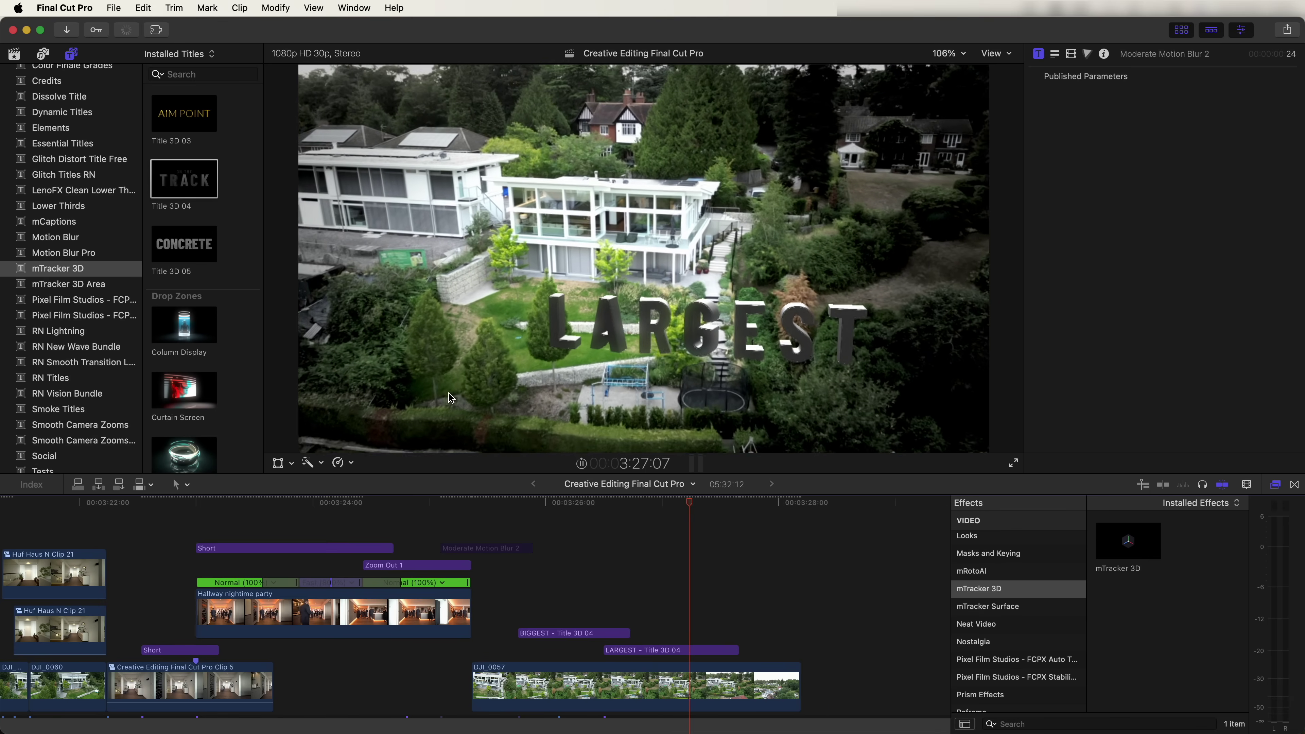
pyautogui.press('space')
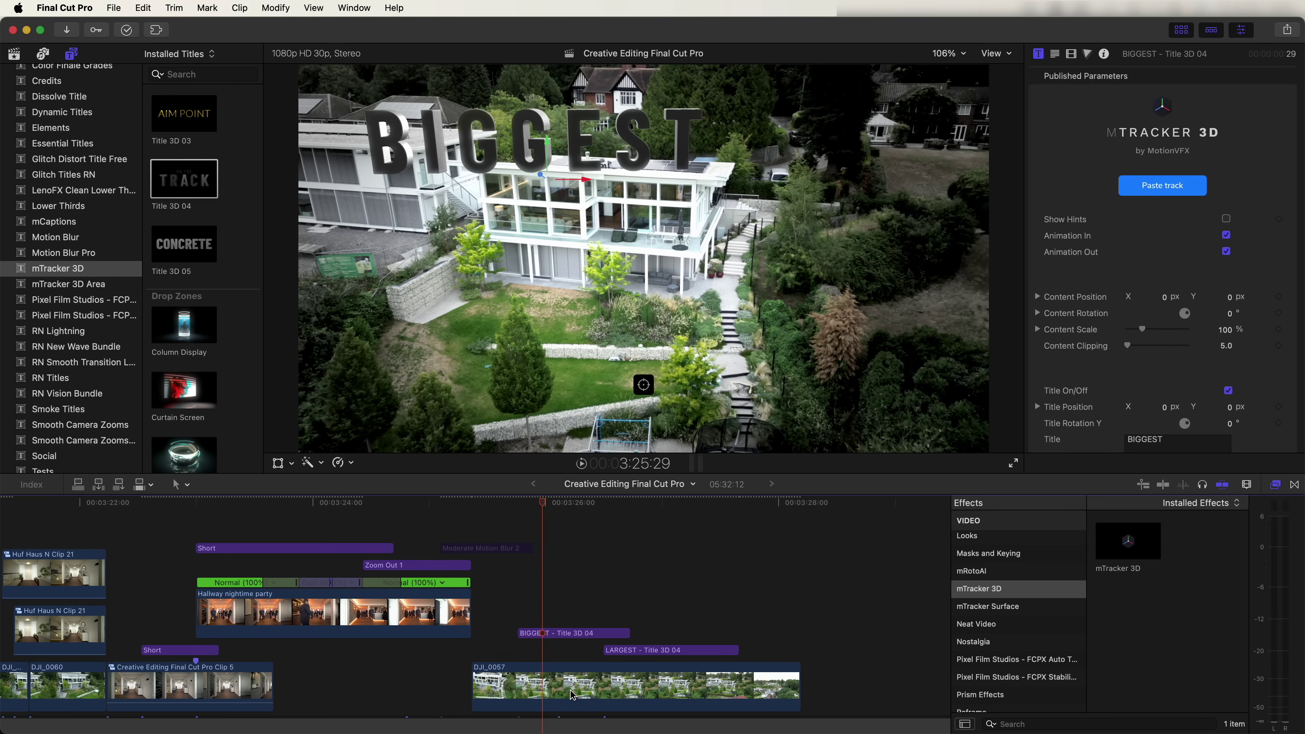
# - Duplicate DJI_0057 above the original and paint a Magnetic Mask over the house
pyautogui.moveTo(574, 689); pyautogui.dragTo(576, 624)
pyautogui.click(307, 464)
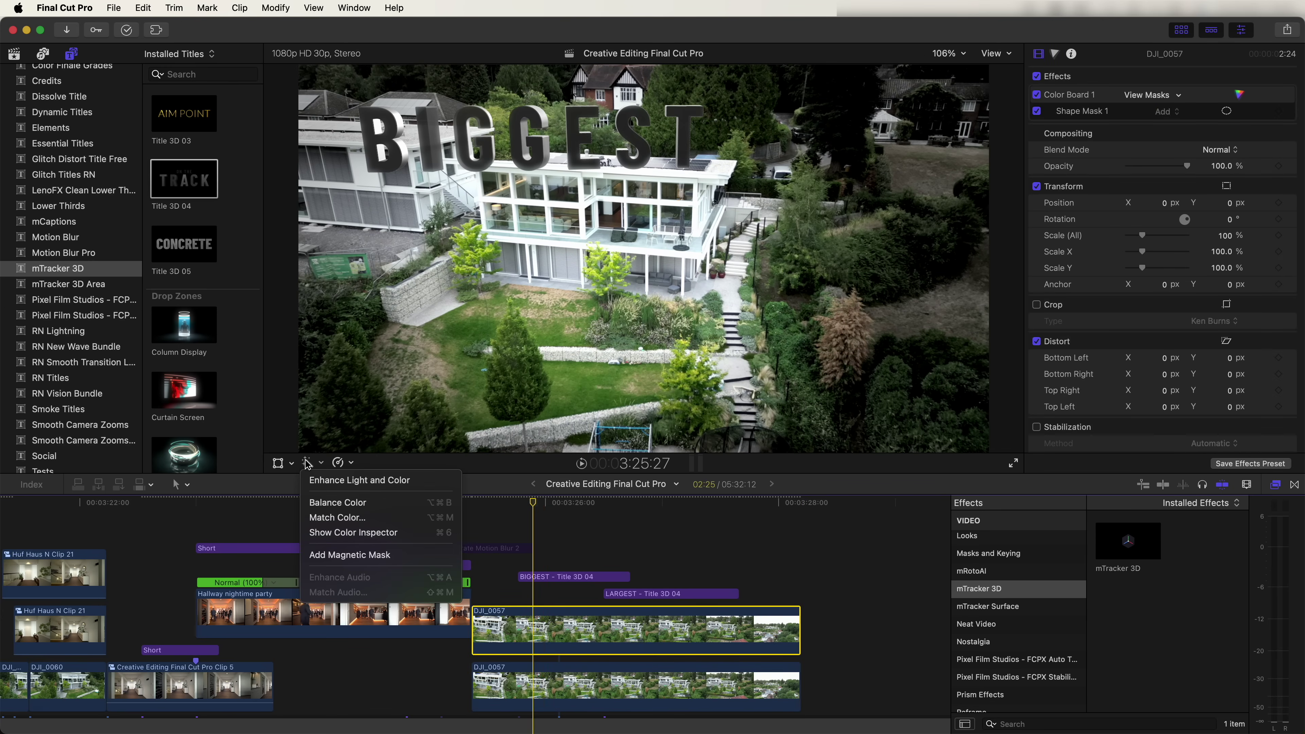
pyautogui.click(336, 555)
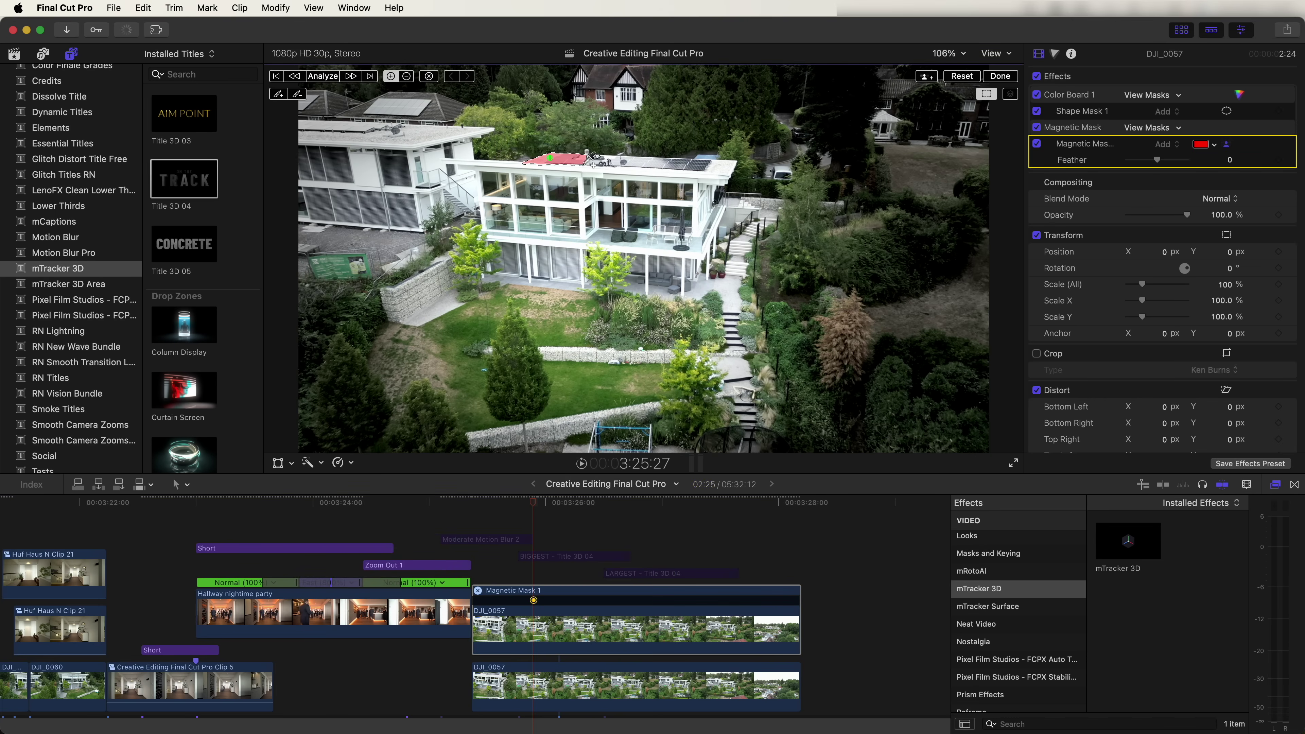
pyautogui.moveTo(652, 167); pyautogui.dragTo(712, 170)
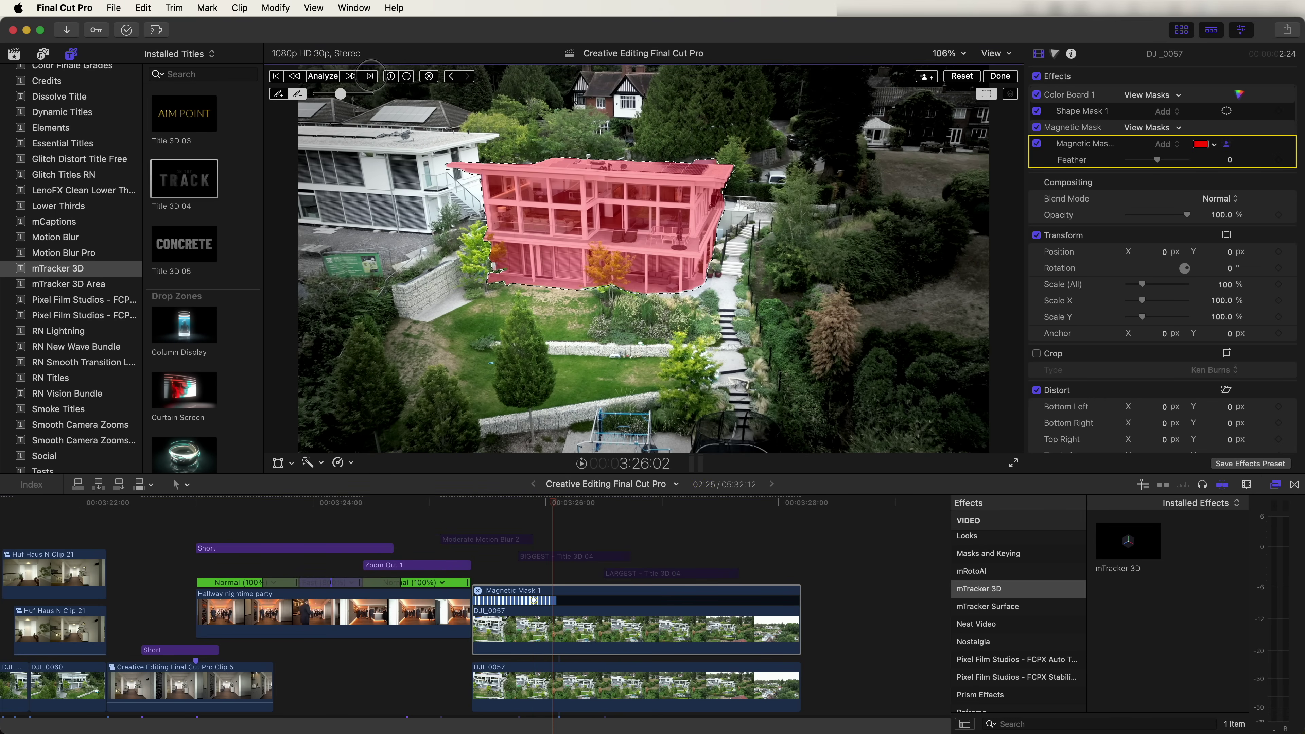
# - Track the house mask forward five frames, review the result, and finish the mask
pyautogui.click(370, 76)
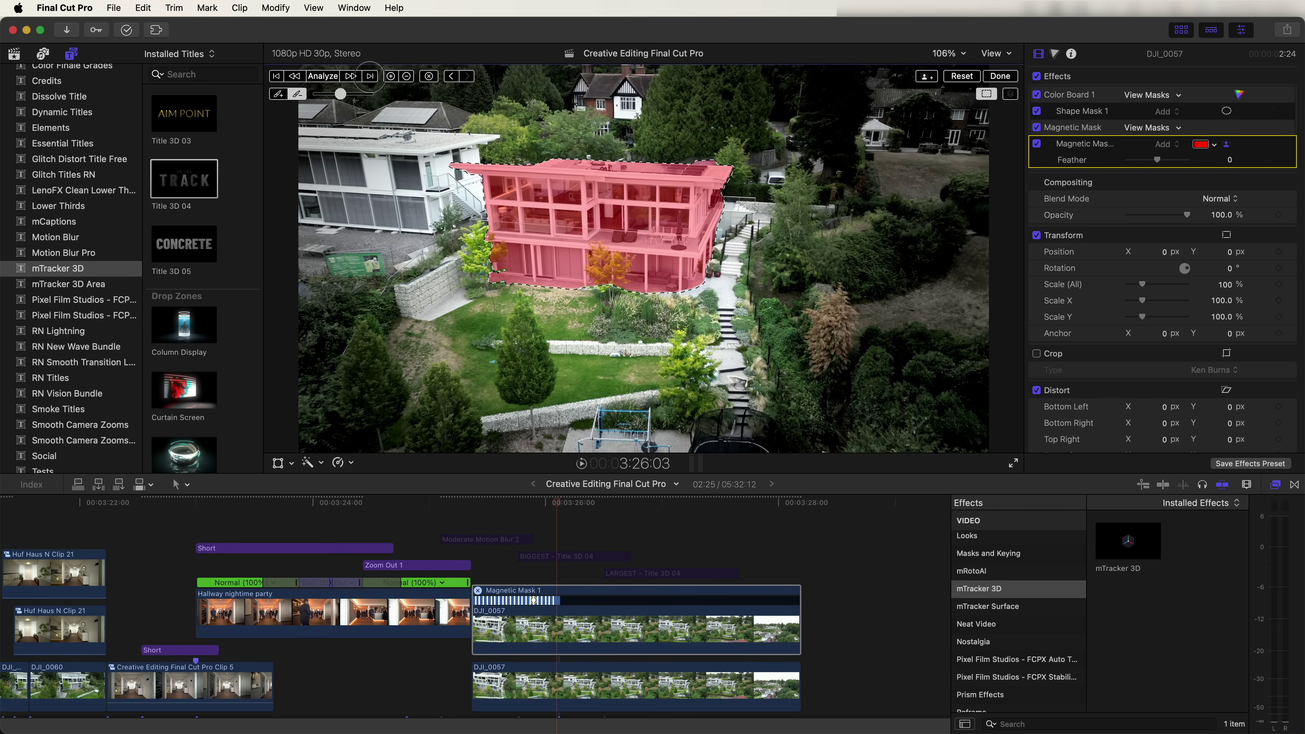
pyautogui.click(371, 76)
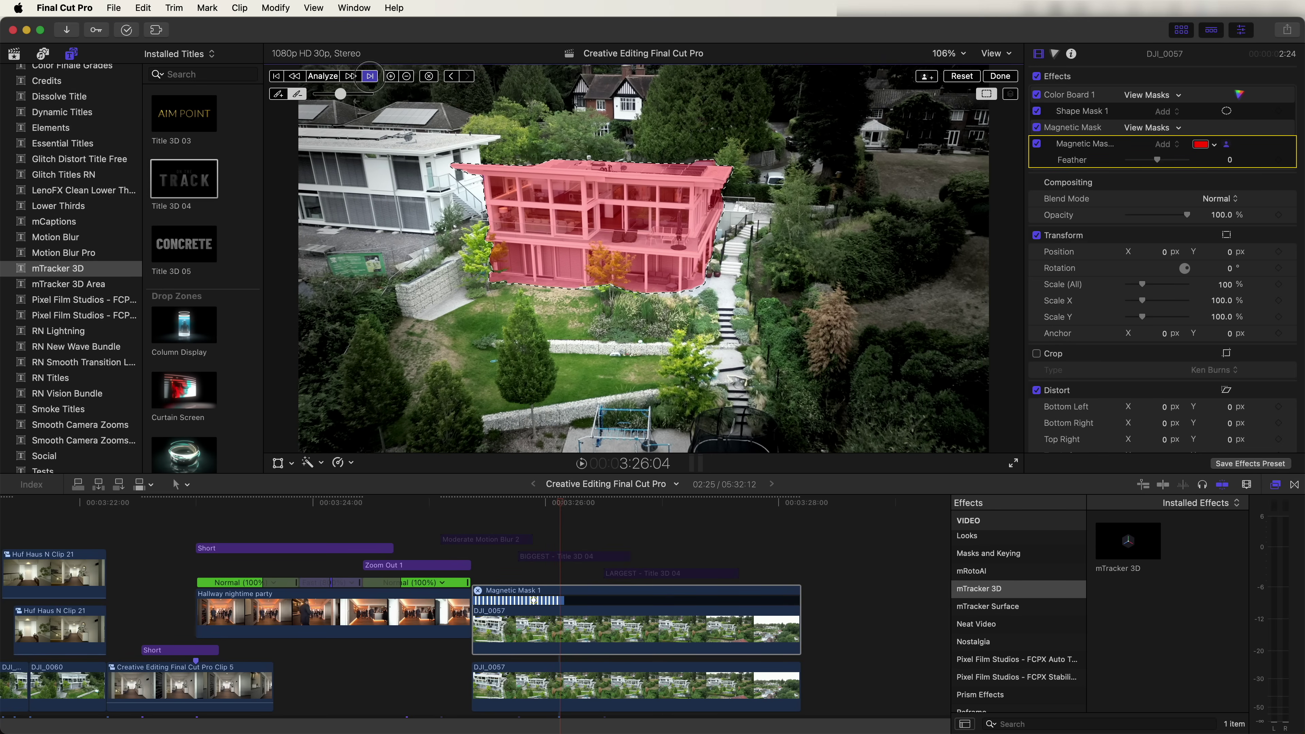
pyautogui.click(370, 76)
pyautogui.click(370, 76)
pyautogui.click(370, 76)
pyautogui.click(370, 76)
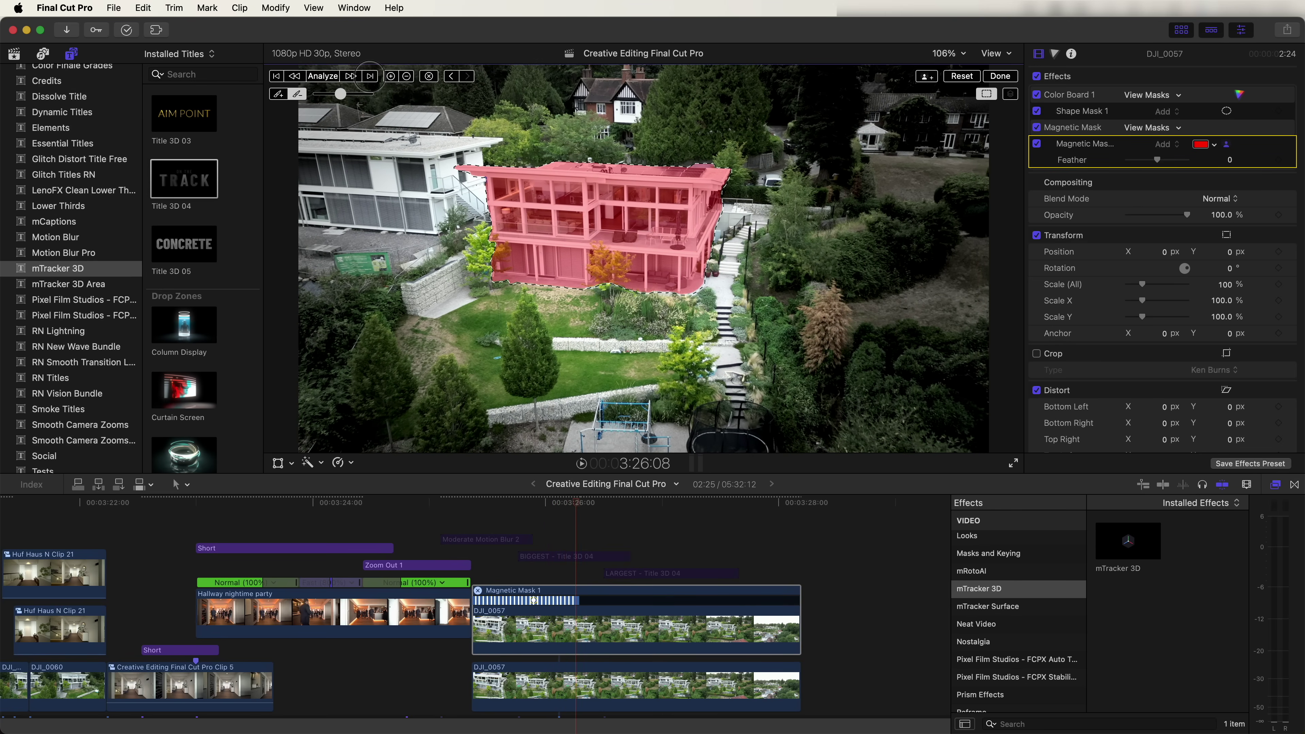
pyautogui.moveTo(515, 503); pyautogui.dragTo(546, 512)
pyautogui.click(997, 78)
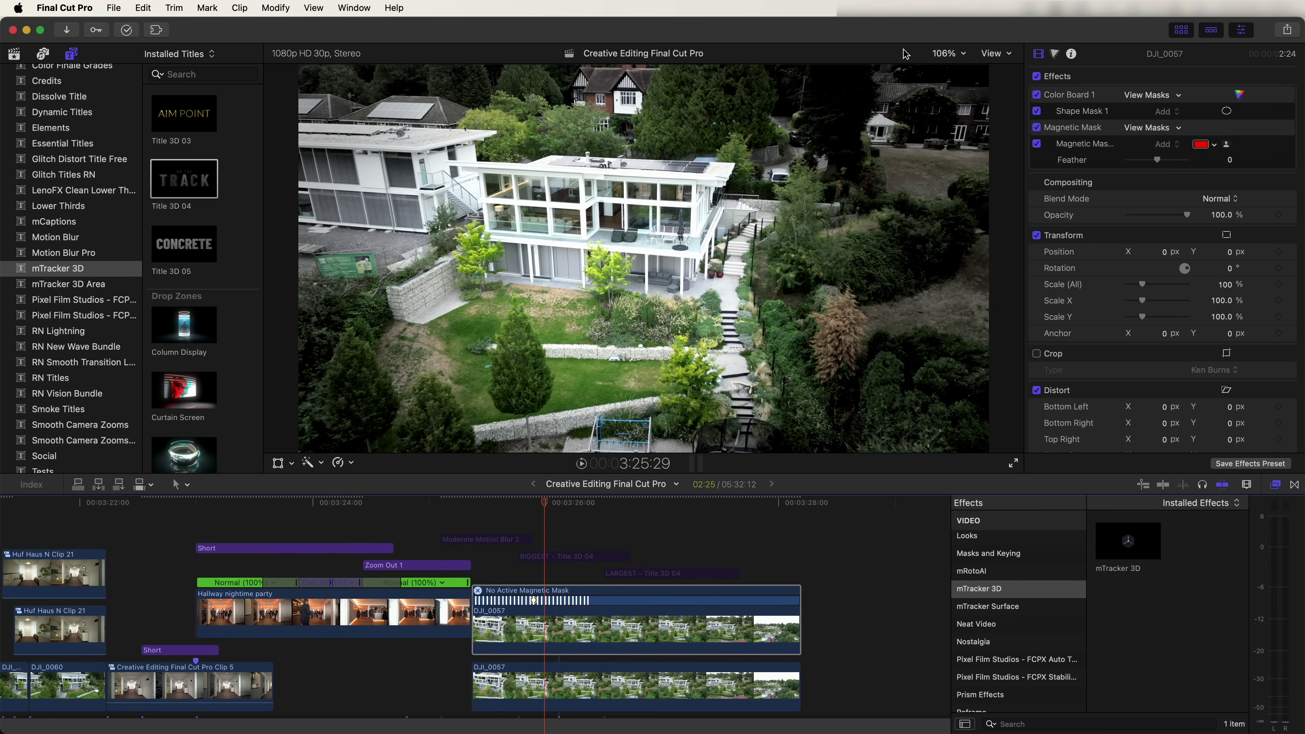
# - Duplicate the drone clip into a lower lane and apply RN Light Rays to it
pyautogui.moveTo(549, 626); pyautogui.dragTo(575, 637)
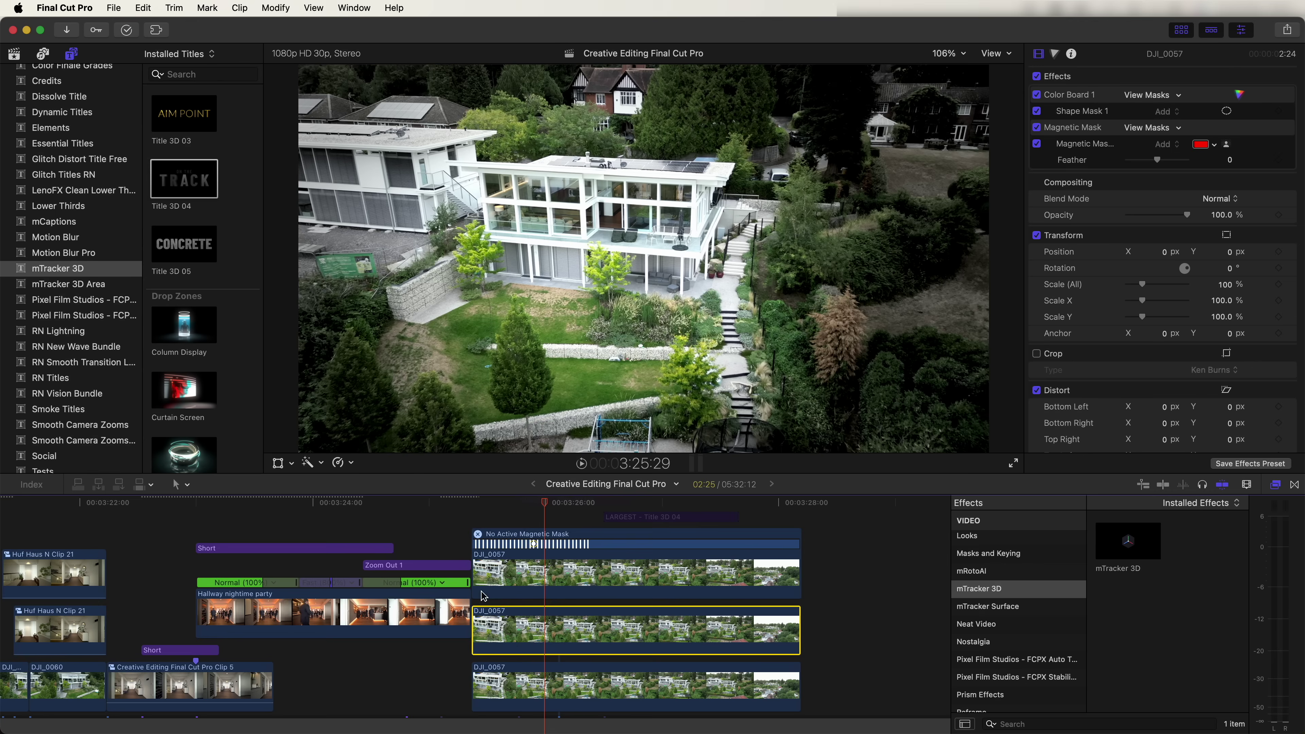
pyautogui.scroll(-10, 1007, 617)
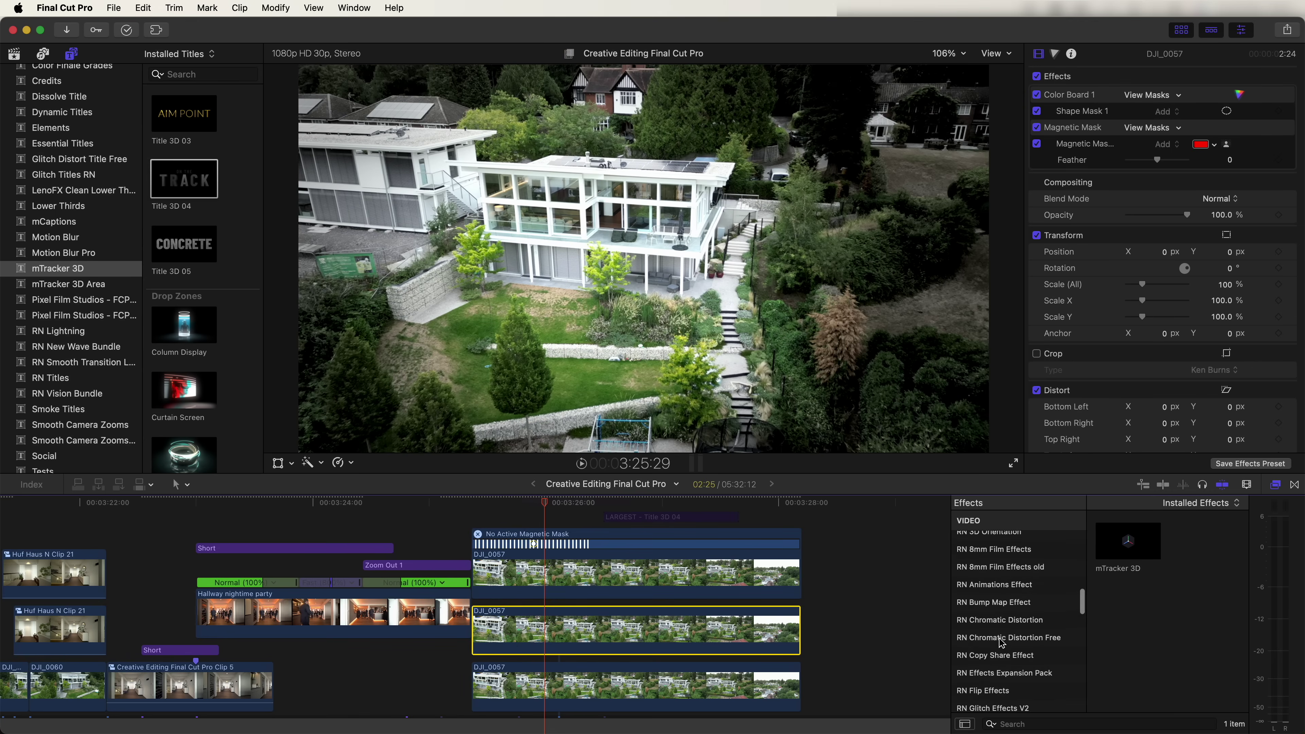
pyautogui.click(991, 657)
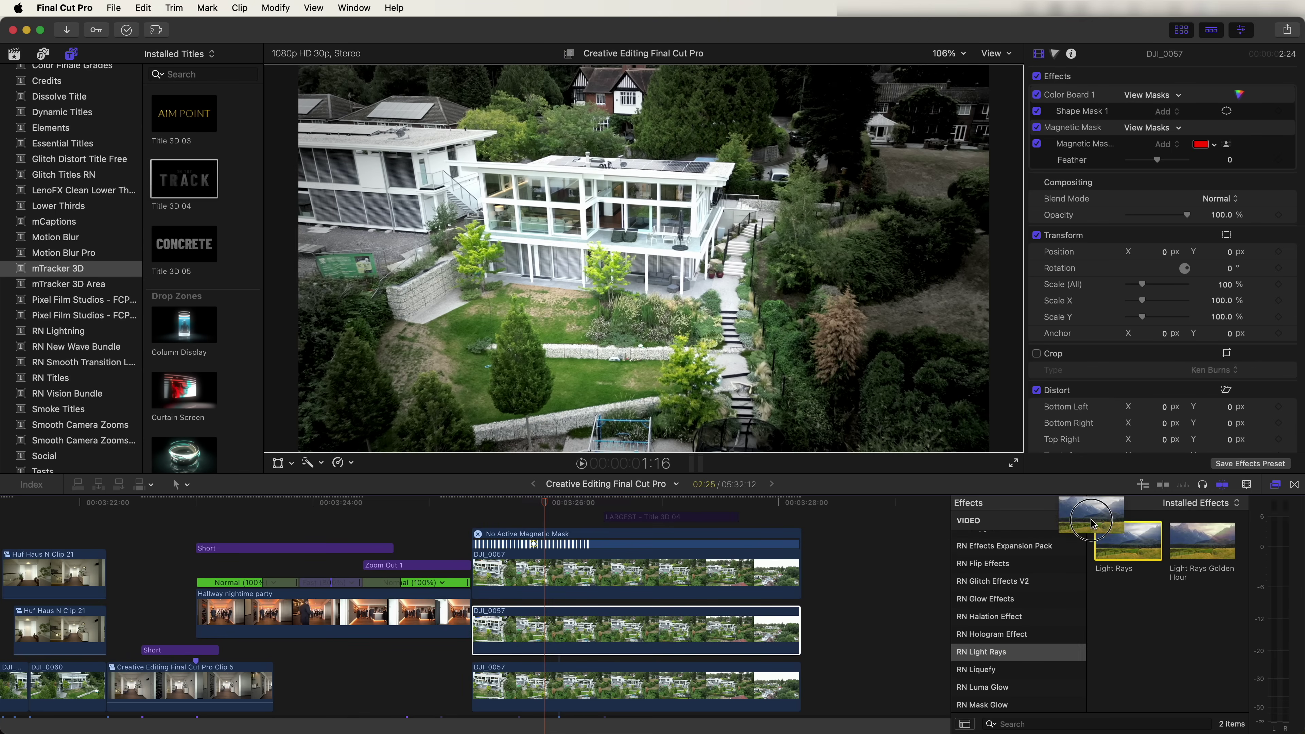
pyautogui.moveTo(1128, 539); pyautogui.dragTo(578, 633)
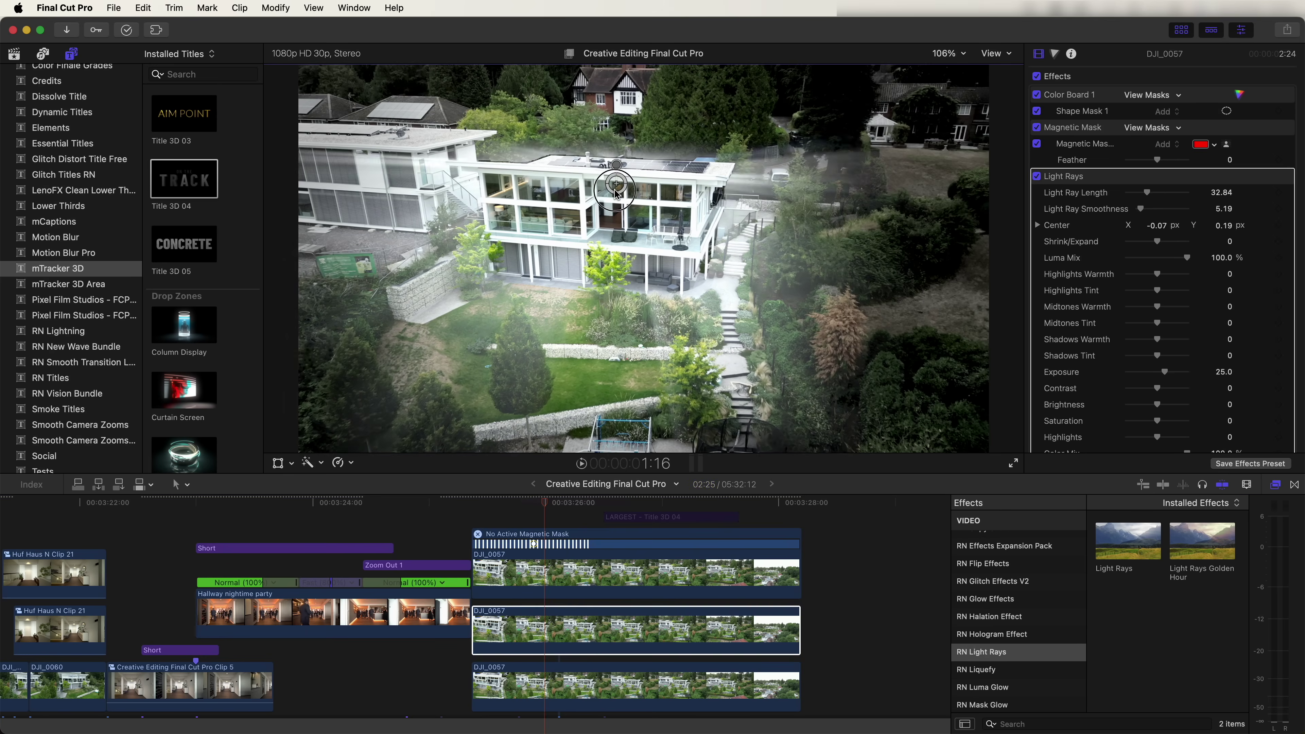
# - Centre the light rays on the house and set the Magnetic Mask feather to -2.0
pyautogui.moveTo(643, 258); pyautogui.dragTo(504, 211)
pyautogui.click(540, 566)
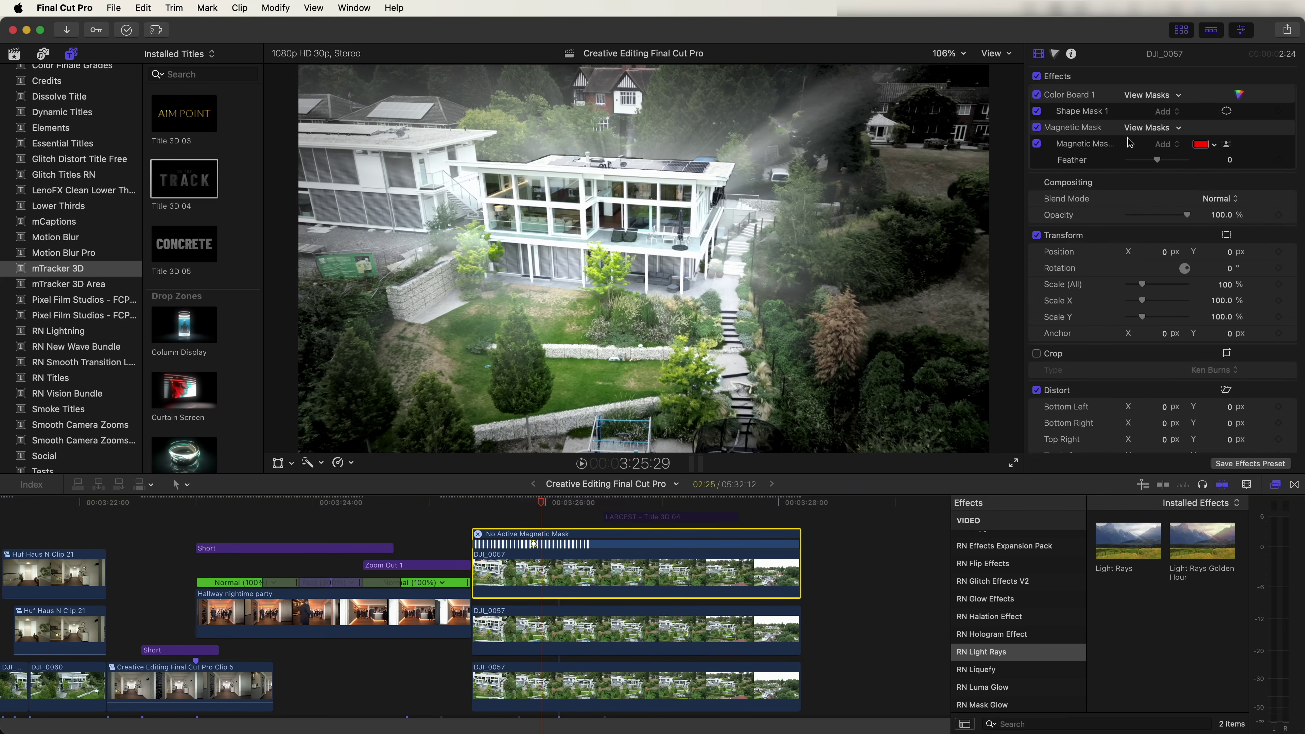
pyautogui.moveTo(1136, 162); pyautogui.dragTo(1139, 165)
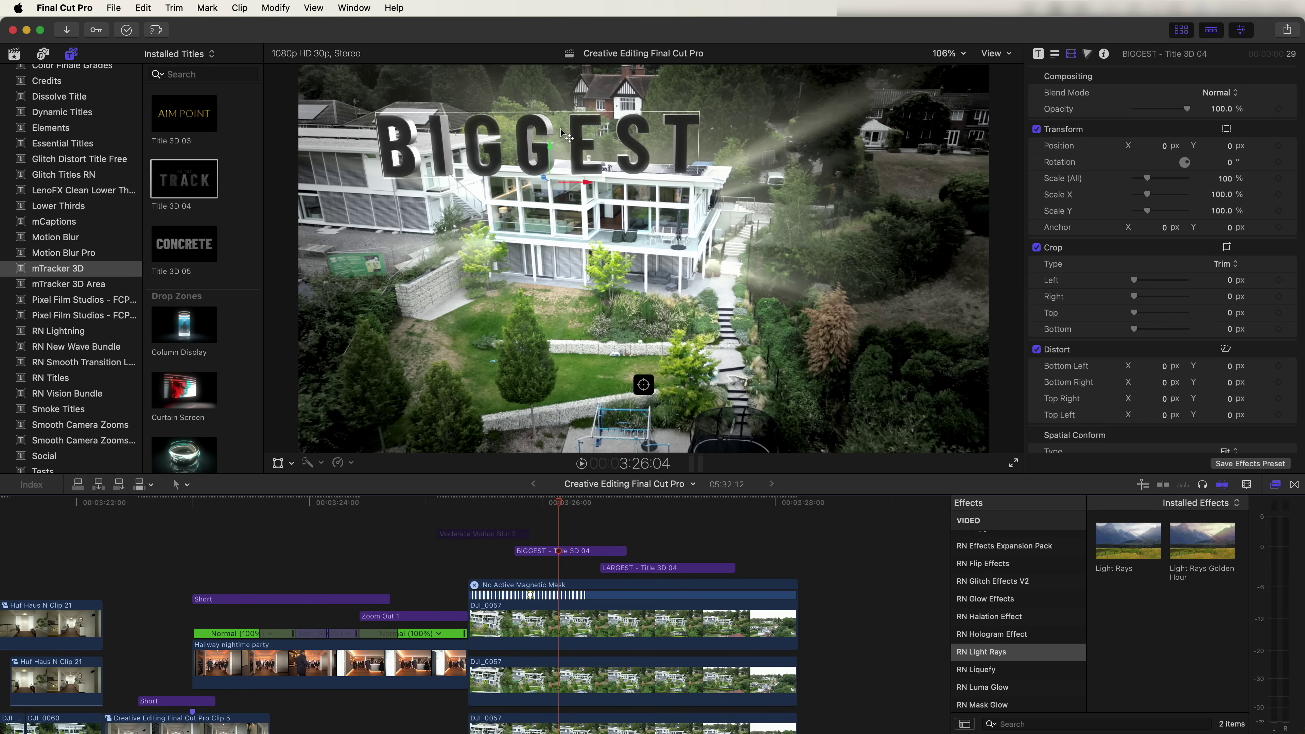
# - Place Smooth Camera Zooms' 'Zoom In and out 2' above the BIGGEST title, trimmed to 1:15
pyautogui.click(72, 54)
pyautogui.click(71, 54)
pyautogui.scroll(-5, 104, 333)
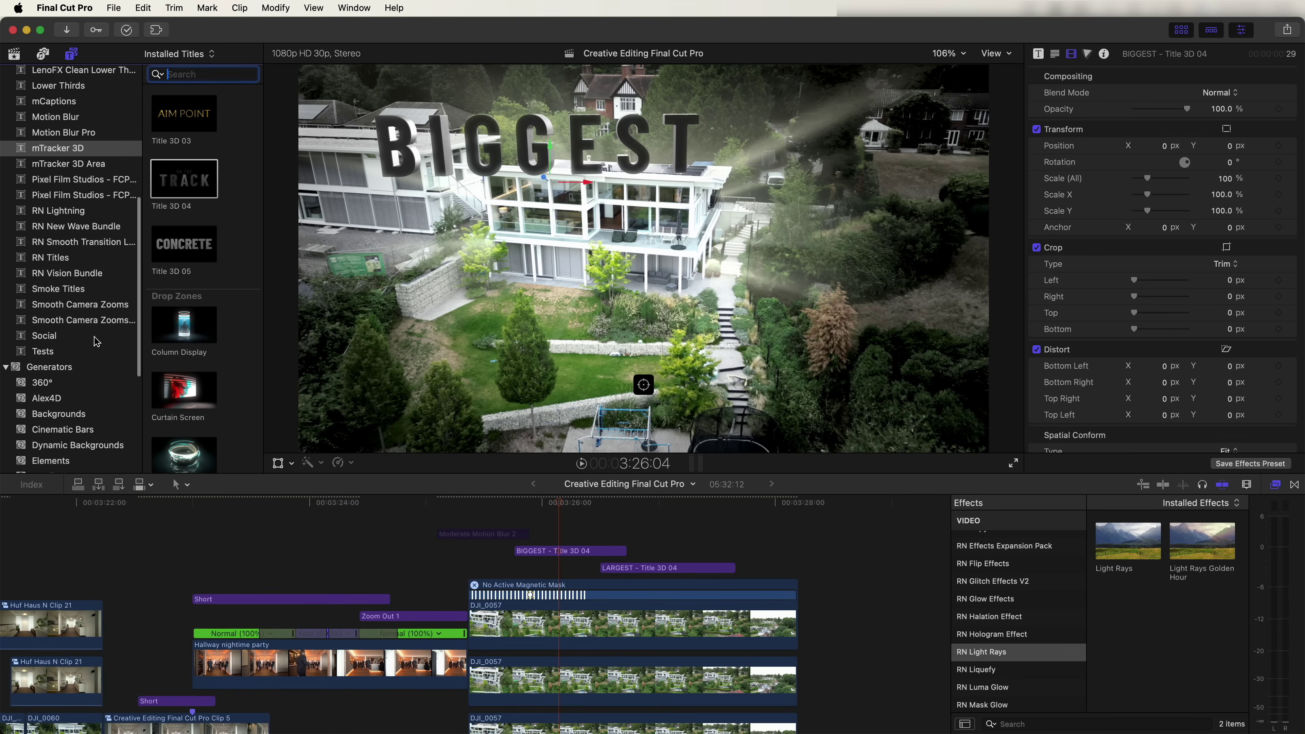
pyautogui.click(86, 308)
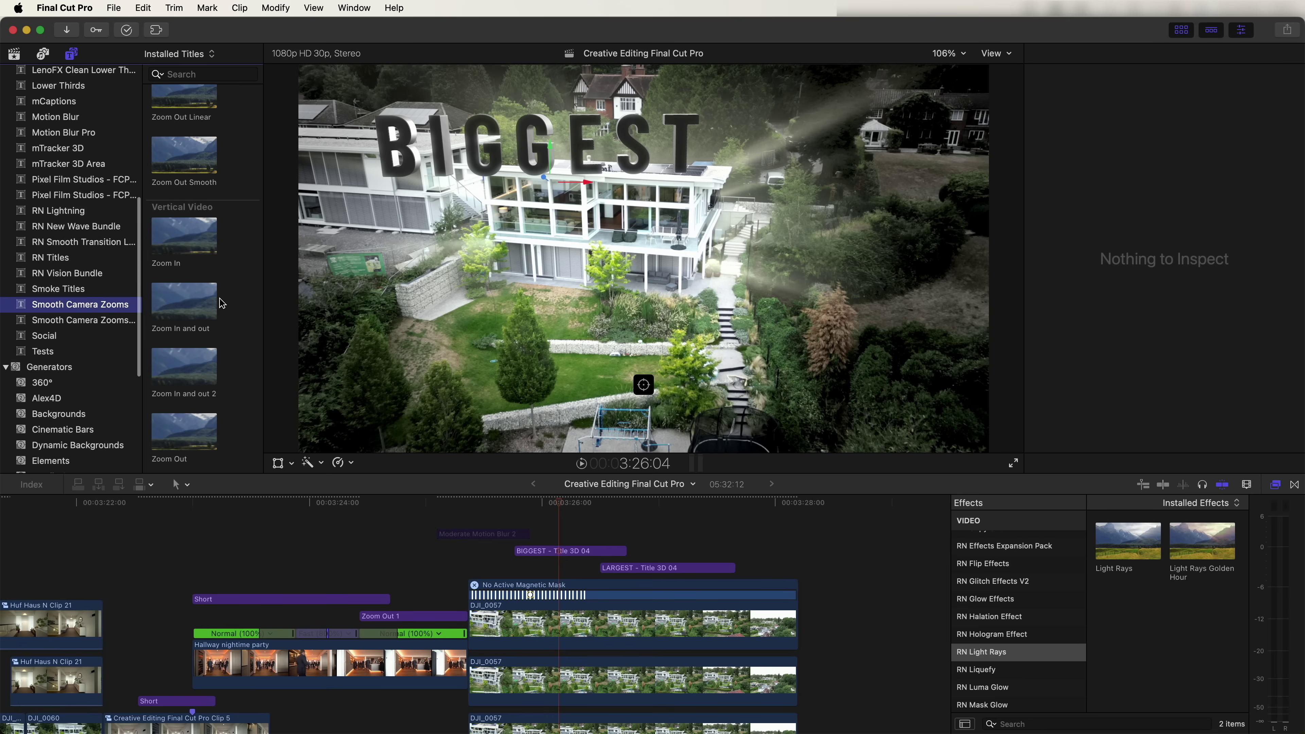
pyautogui.scroll(8, 222, 303)
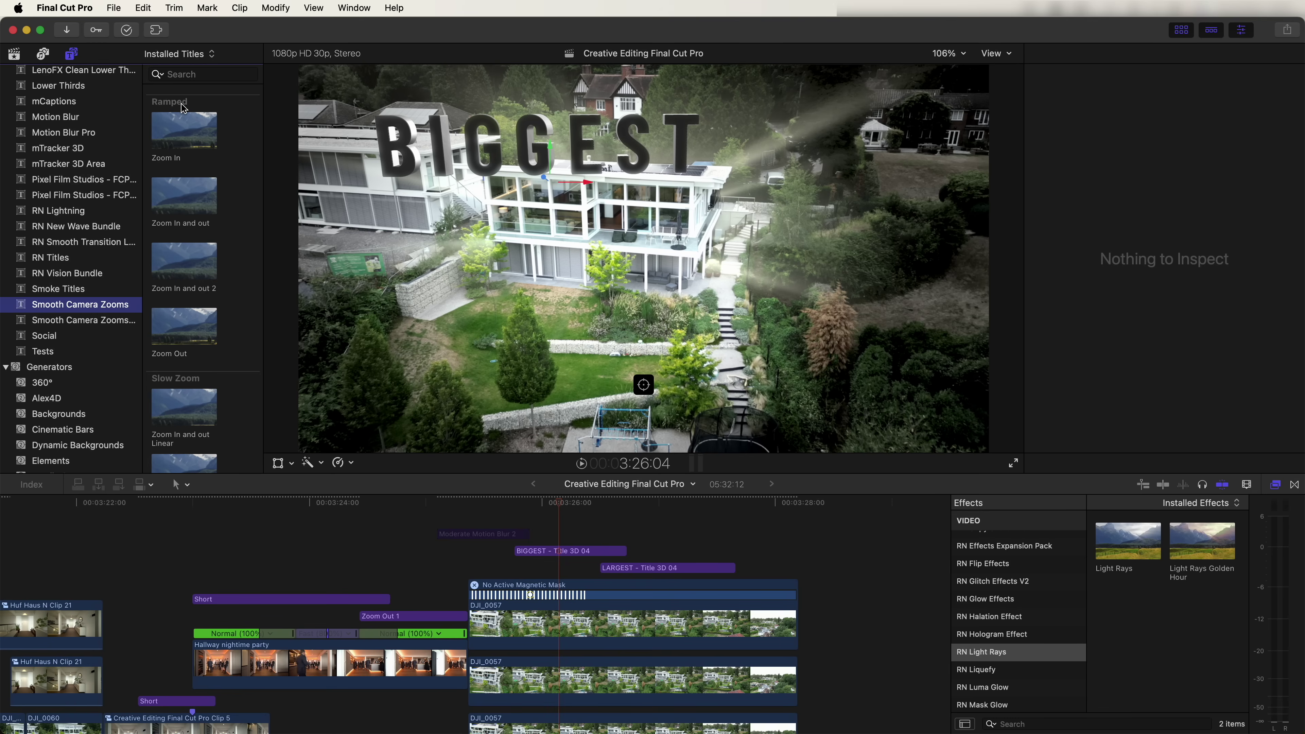
pyautogui.moveTo(184, 280); pyautogui.dragTo(492, 543)
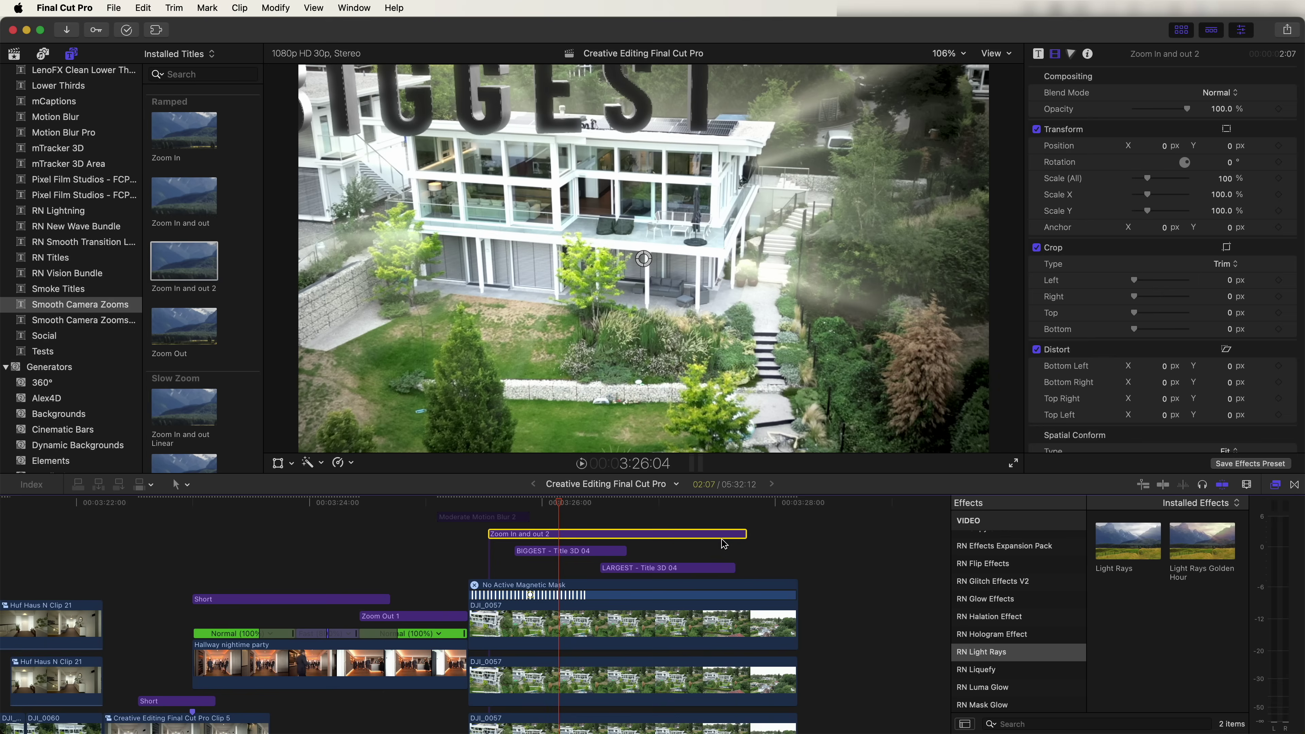
pyautogui.moveTo(744, 533); pyautogui.dragTo(662, 533)
# - Recentre the zoom on the BIGGEST text and play it back
pyautogui.click(569, 503)
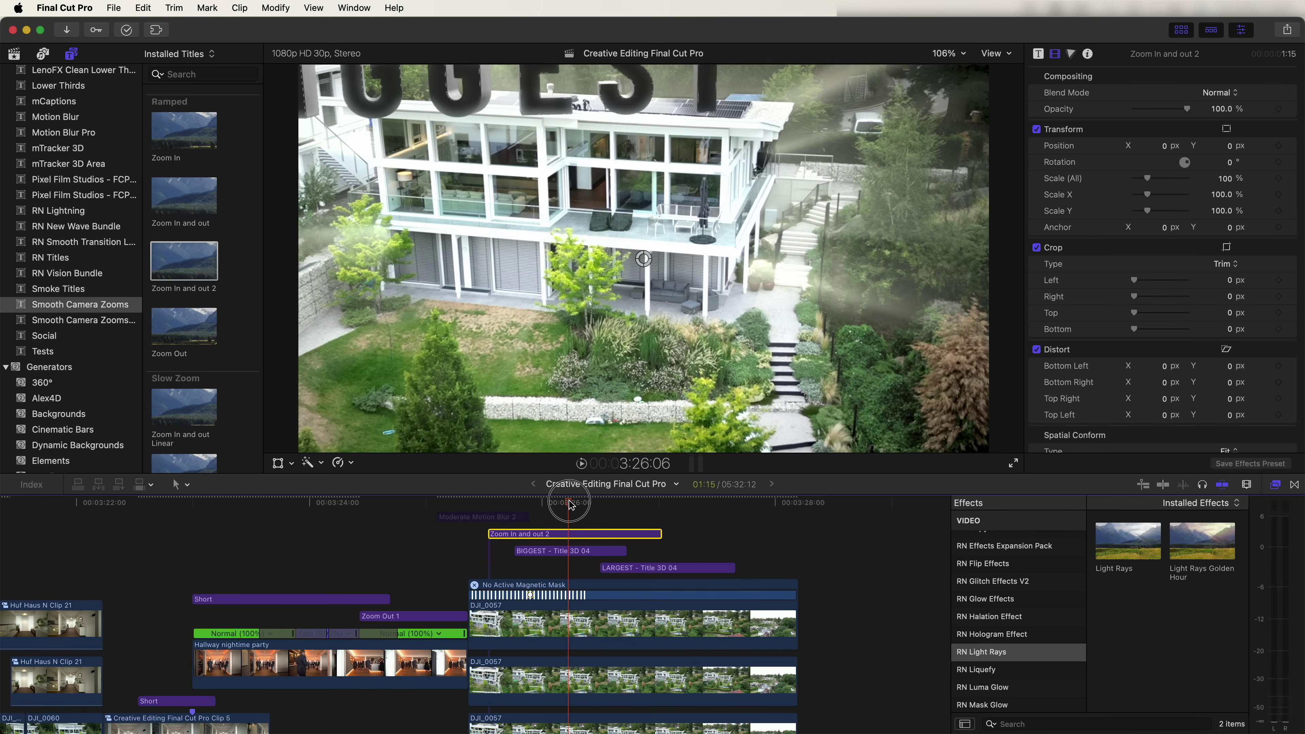
pyautogui.moveTo(645, 259); pyautogui.dragTo(698, 176)
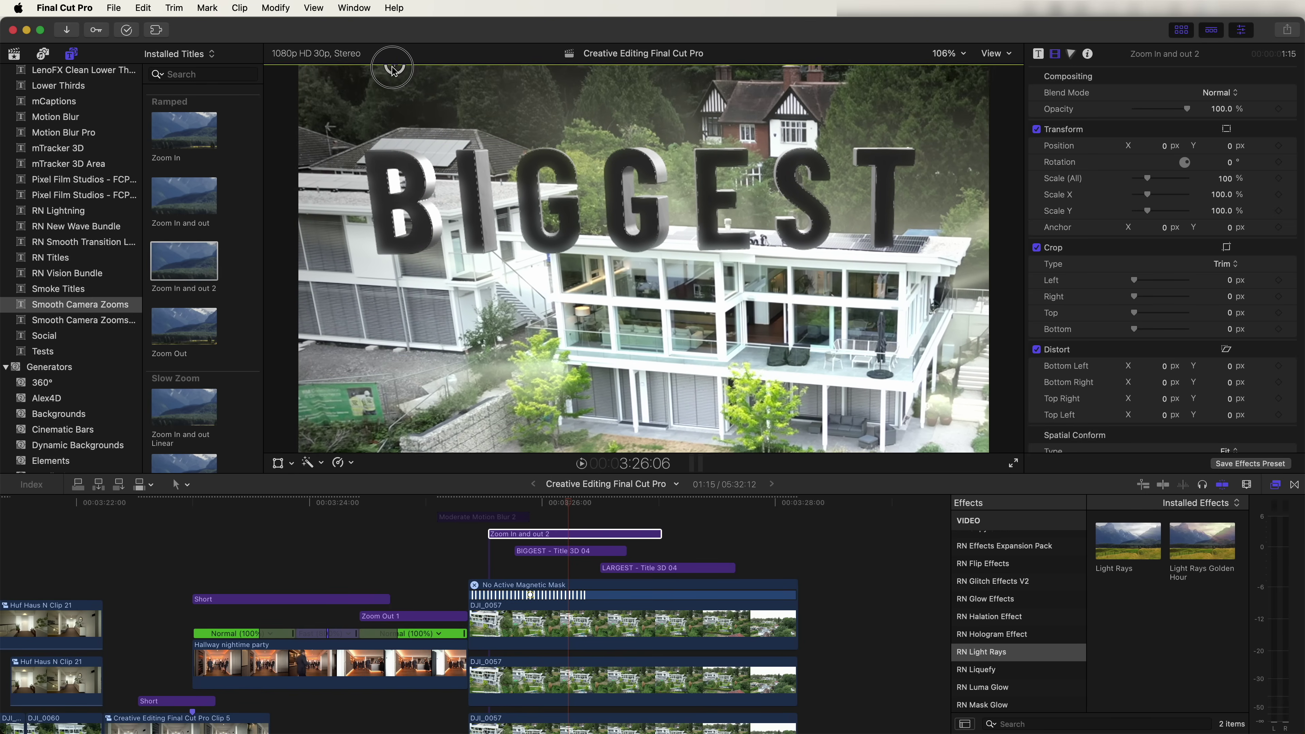
pyautogui.click(470, 507)
pyautogui.press('space')
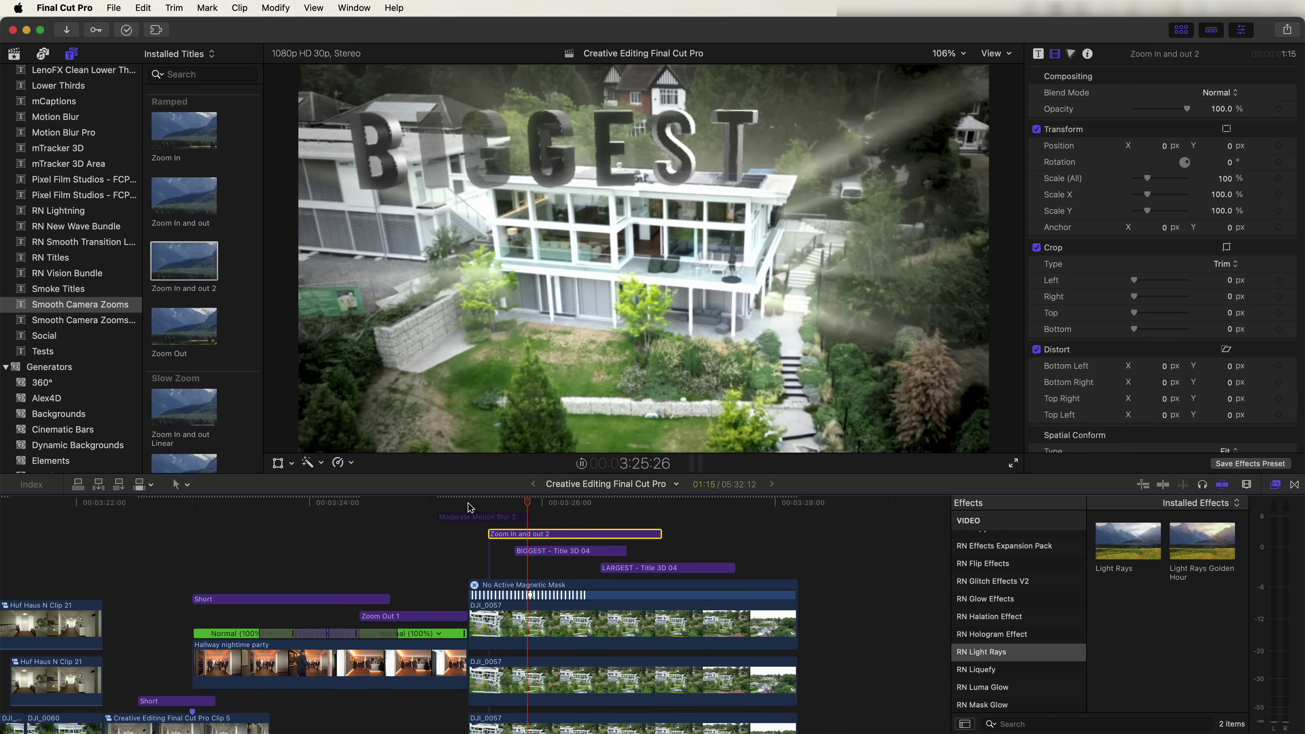
pyautogui.press('space')
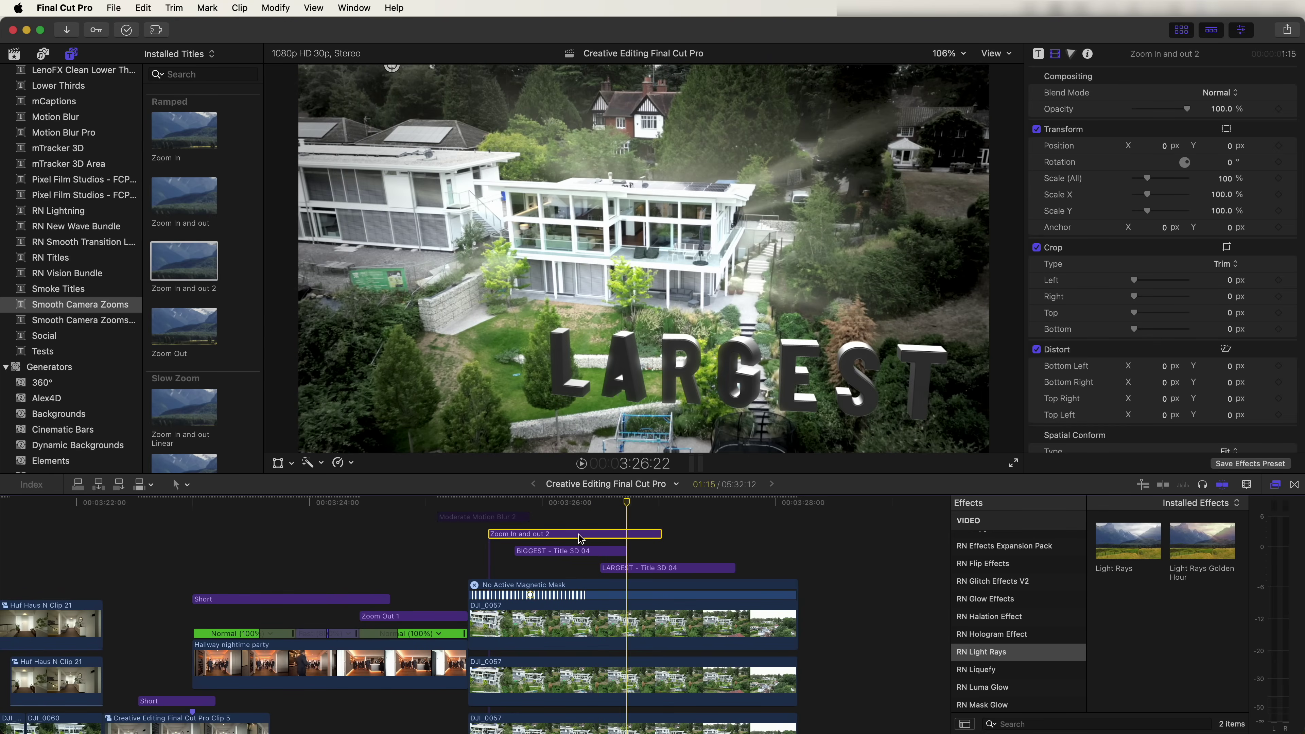
# - Copy the zoom over the LARGEST title and play both zooms back
pyautogui.moveTo(579, 539); pyautogui.dragTo(681, 557)
pyautogui.click(679, 503)
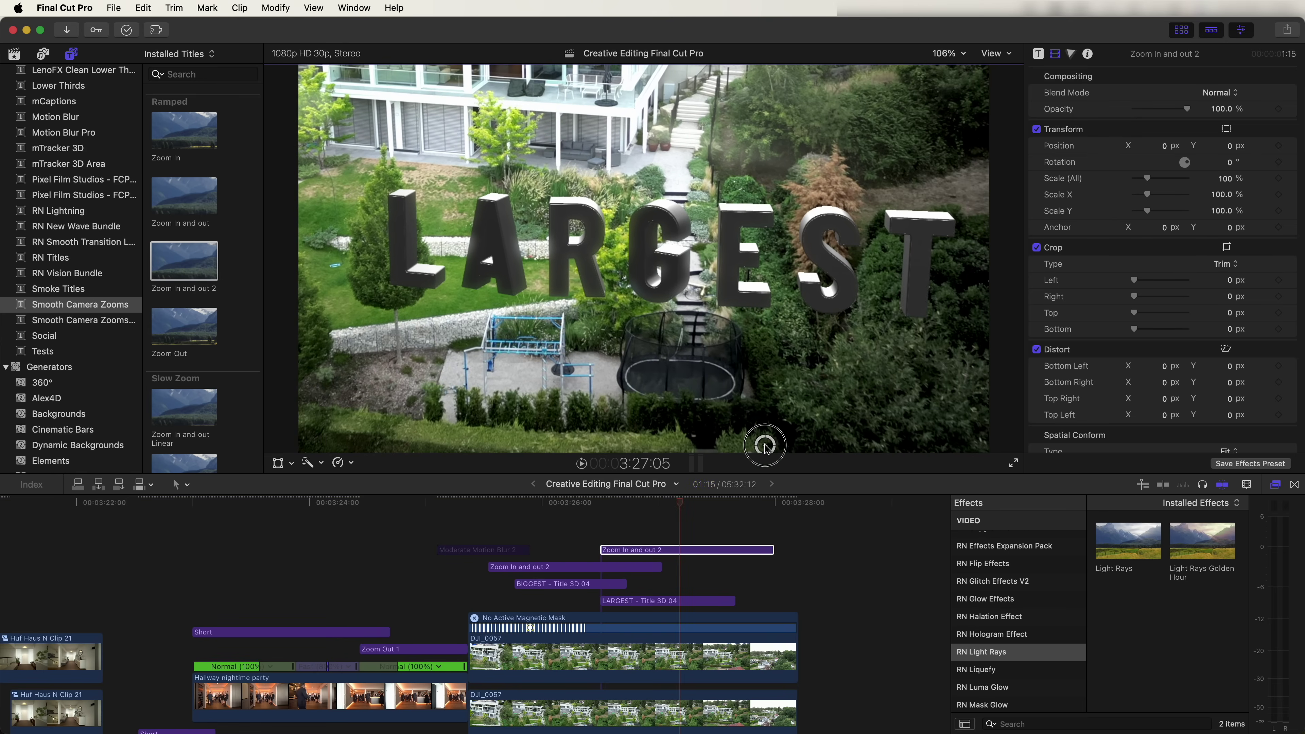
pyautogui.click(457, 503)
pyautogui.press('space')
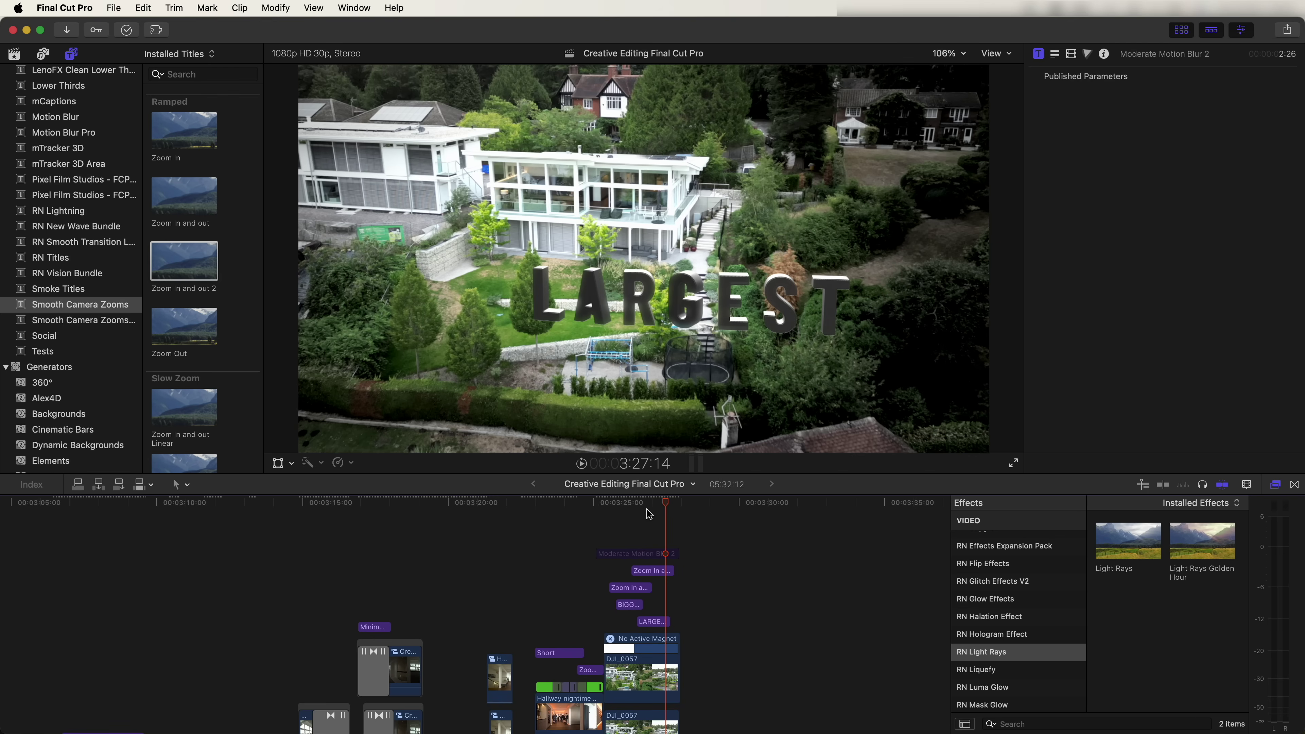
# - Place an Adjustment Layer above the clips and extend it to cover more of the edit
pyautogui.click(83, 58)
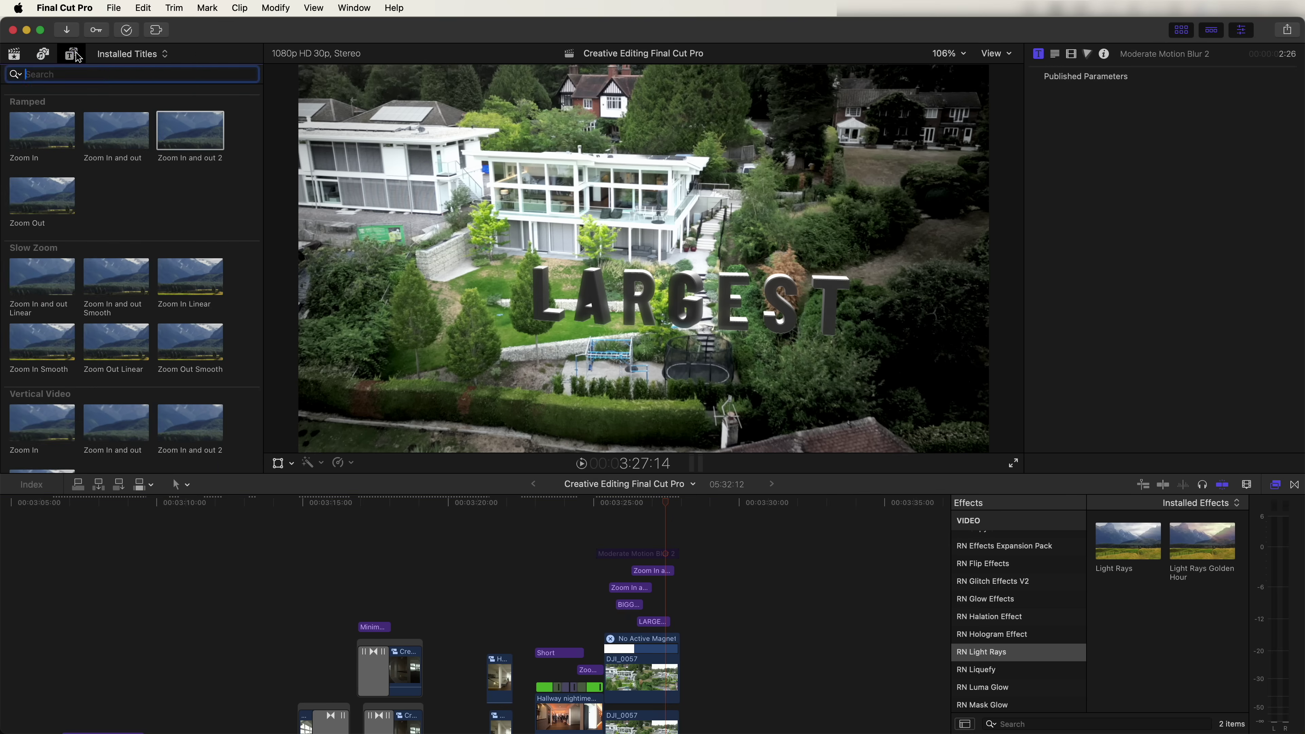
pyautogui.click(62, 138)
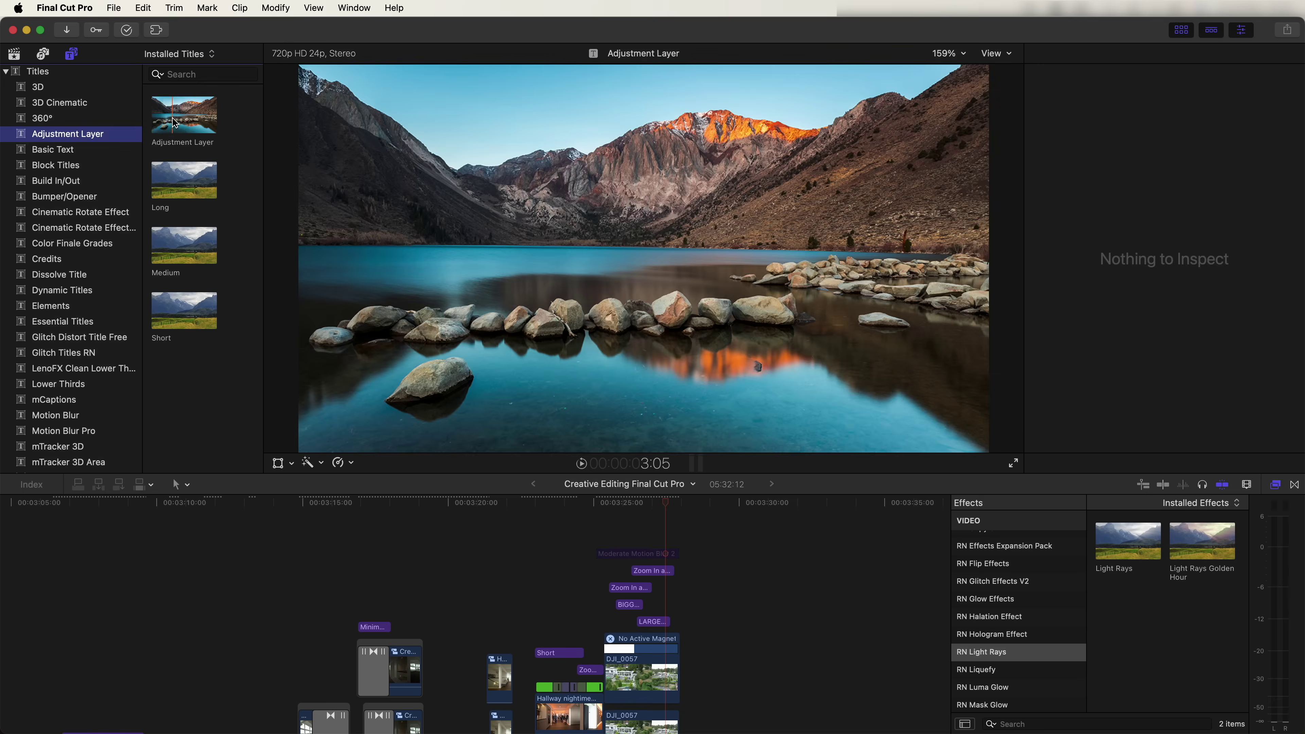
pyautogui.moveTo(174, 122); pyautogui.dragTo(154, 536)
pyautogui.click(505, 534)
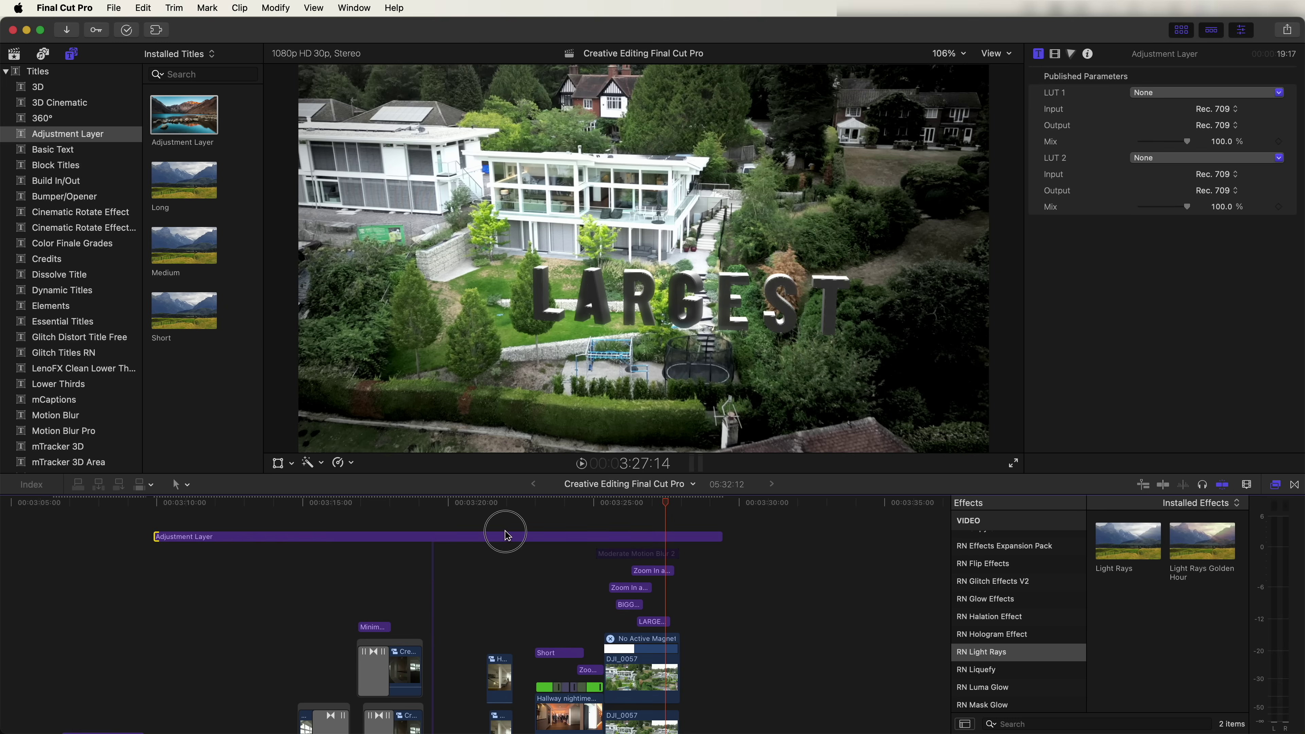
pyautogui.click(659, 539)
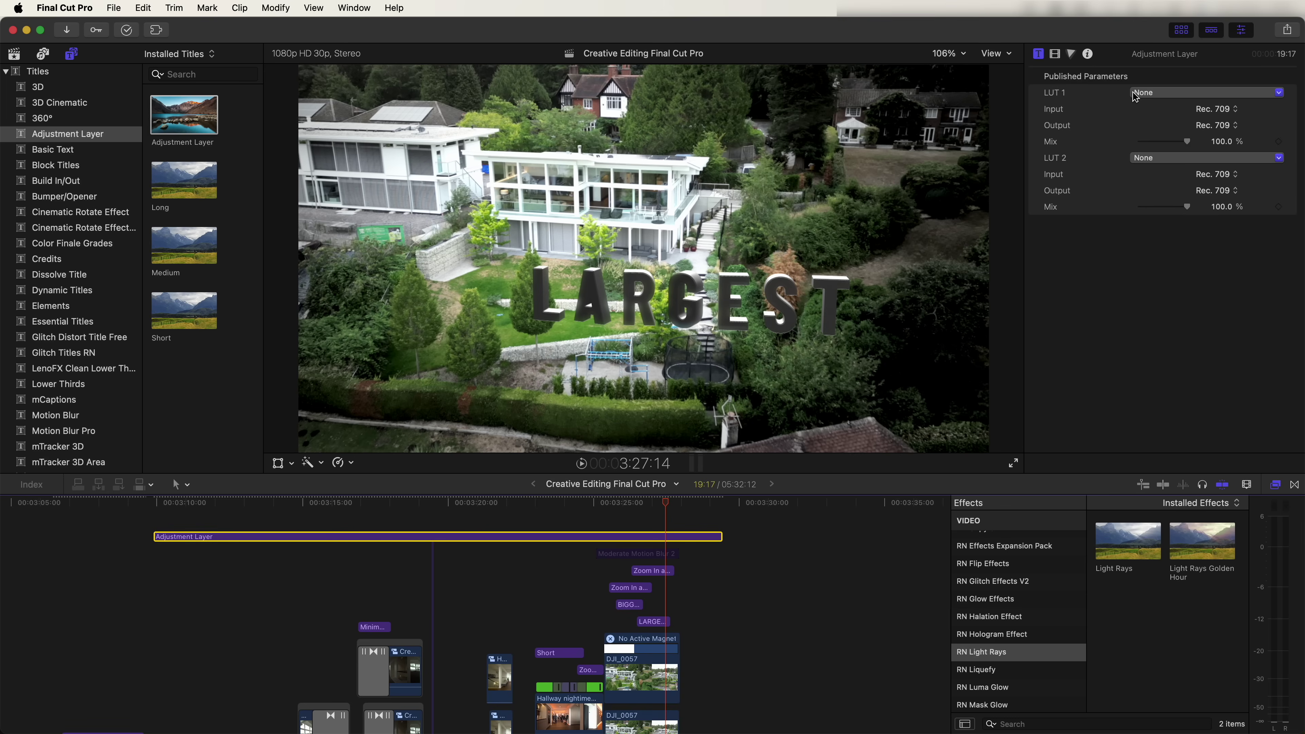
# - Grade the adjustment layer with the Summer Vibes LUT at 60.02% mix and add RN Sharpen
pyautogui.click(1038, 54)
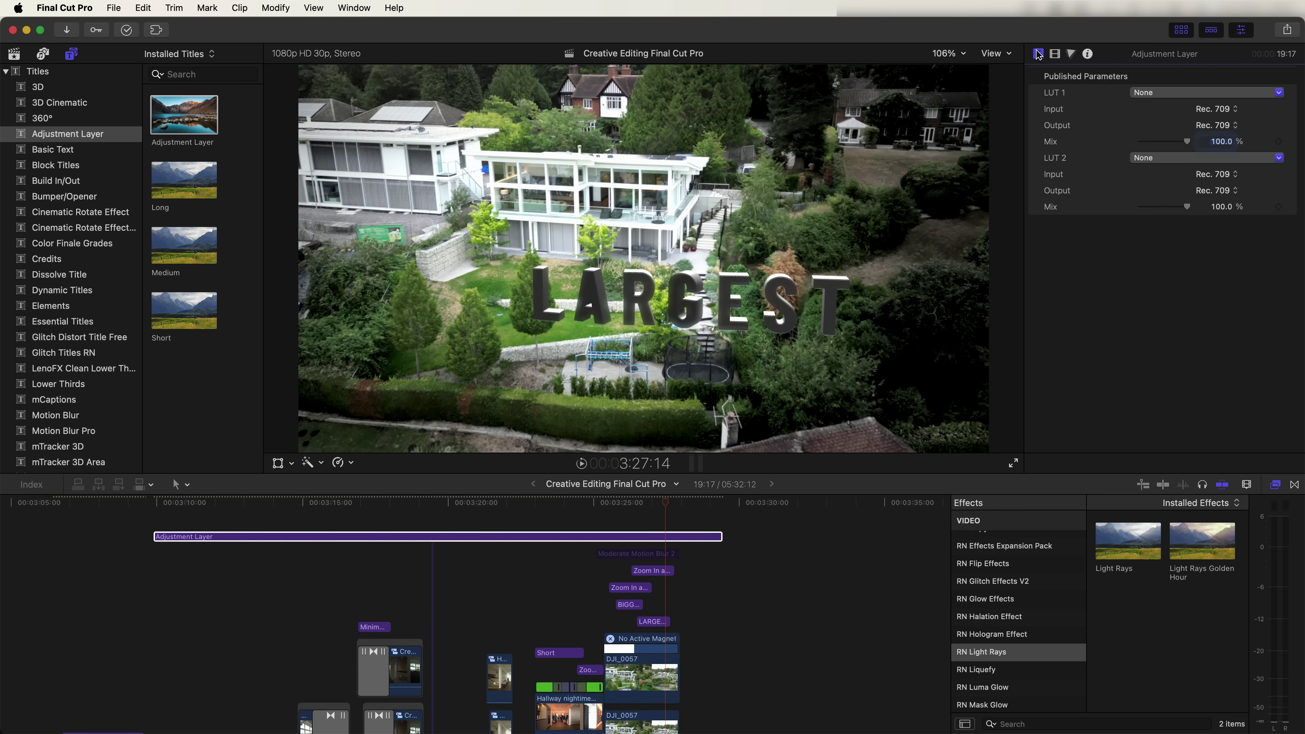
pyautogui.click(1144, 93)
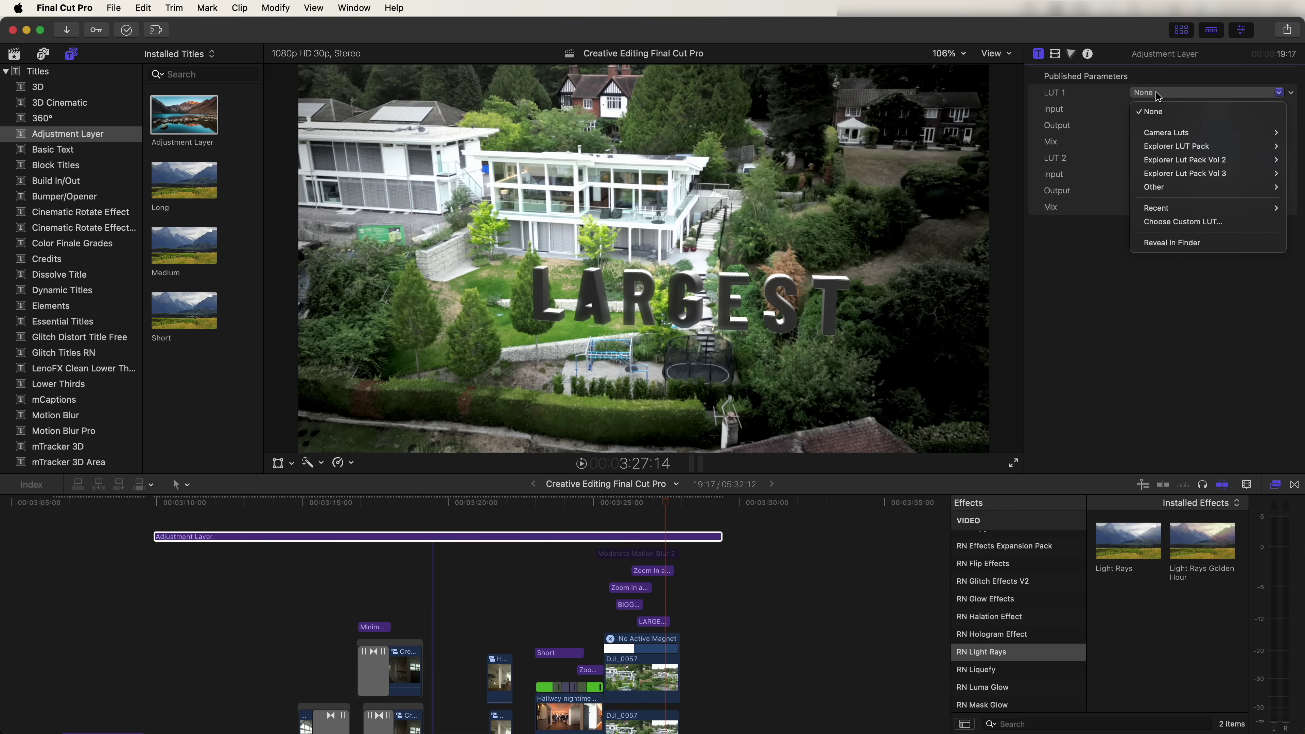
pyautogui.moveTo(1182, 174)
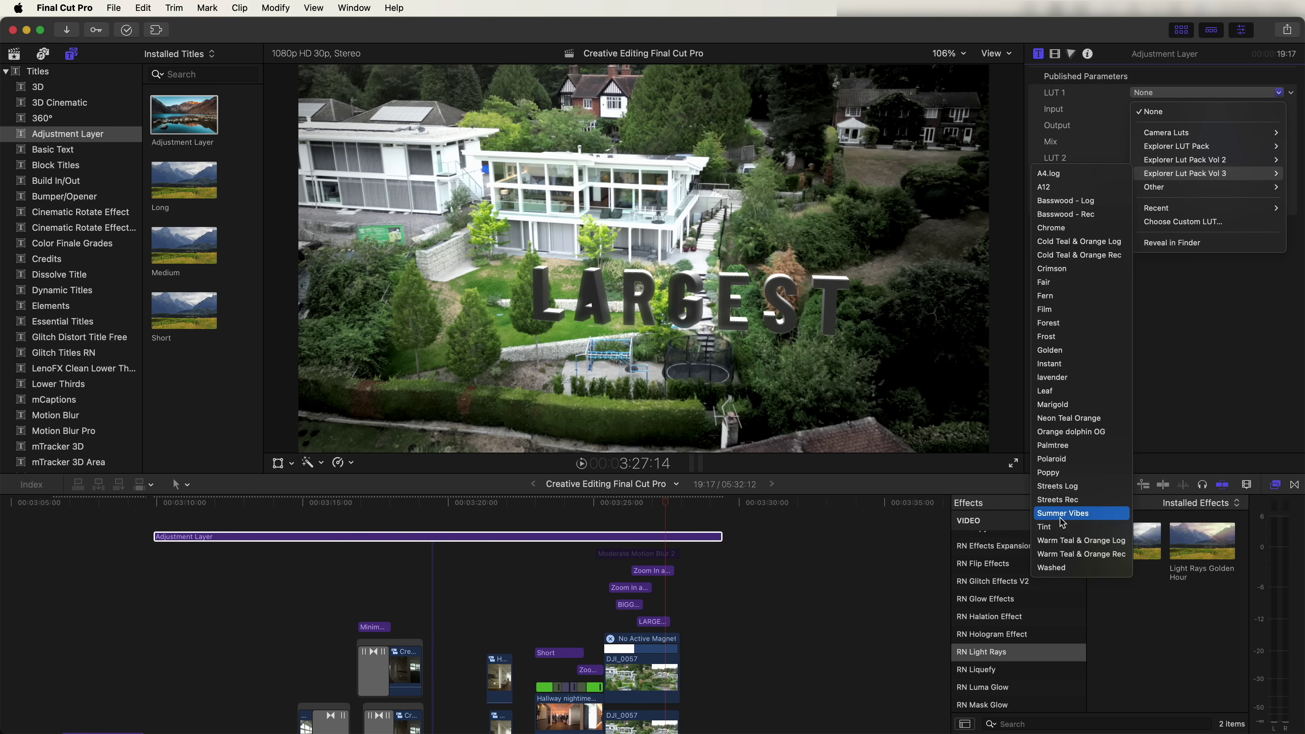
pyautogui.click(1072, 514)
pyautogui.moveTo(1186, 142); pyautogui.dragTo(1165, 149)
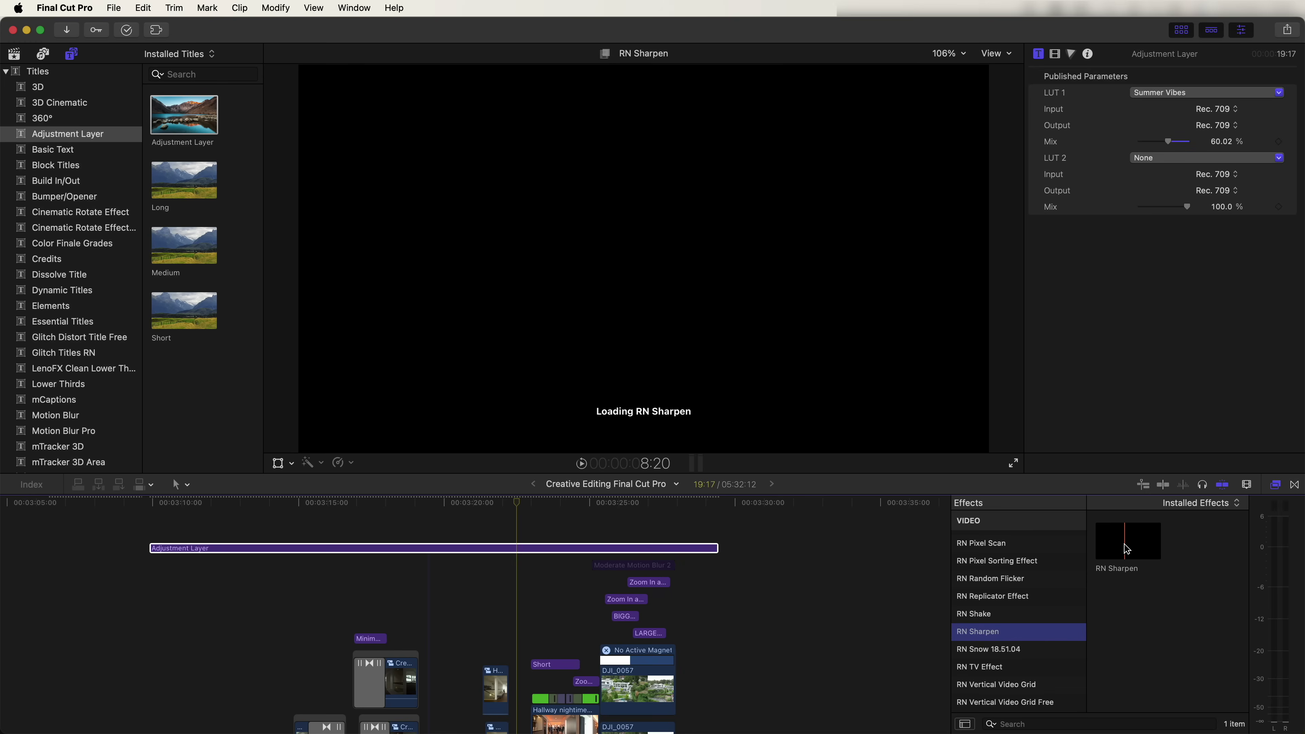
pyautogui.moveTo(1125, 549); pyautogui.dragTo(514, 549)
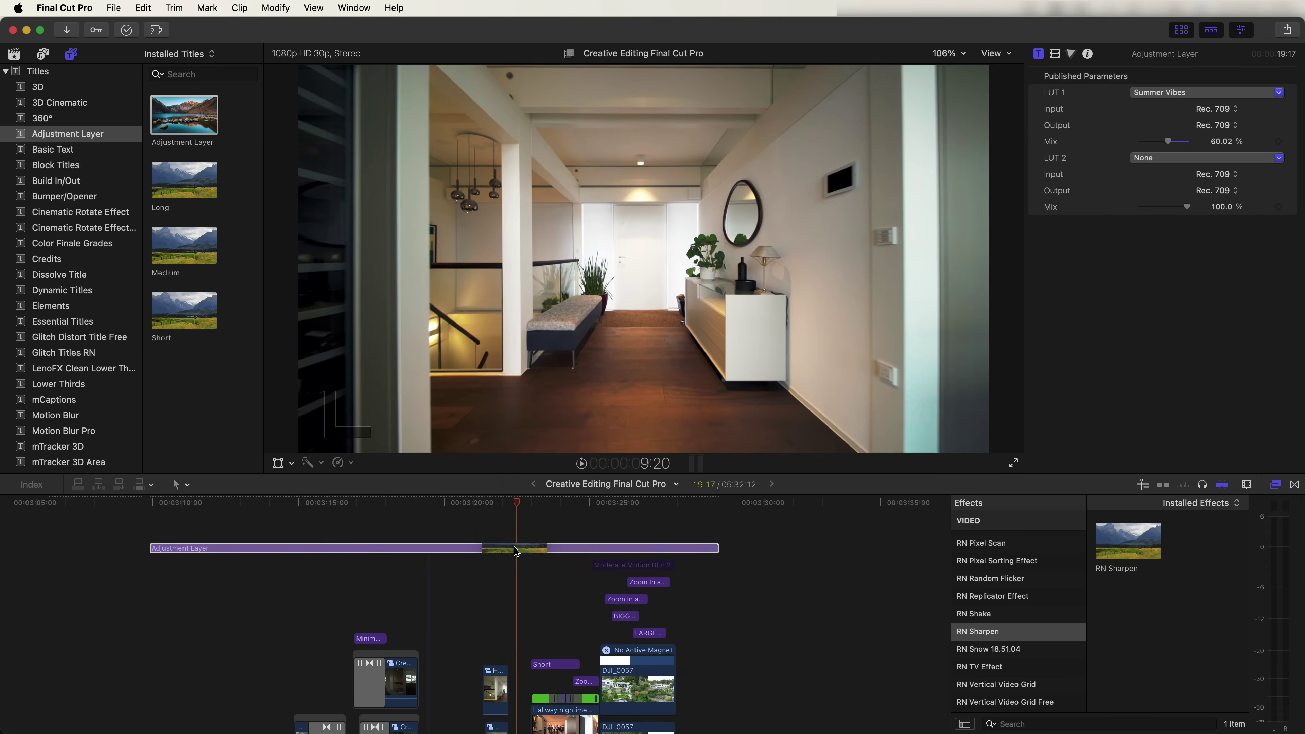
# - Adjust the RN Sharpen amount on the adjustment layer
pyautogui.click(1056, 56)
pyautogui.moveTo(1161, 111); pyautogui.dragTo(1038, 97)
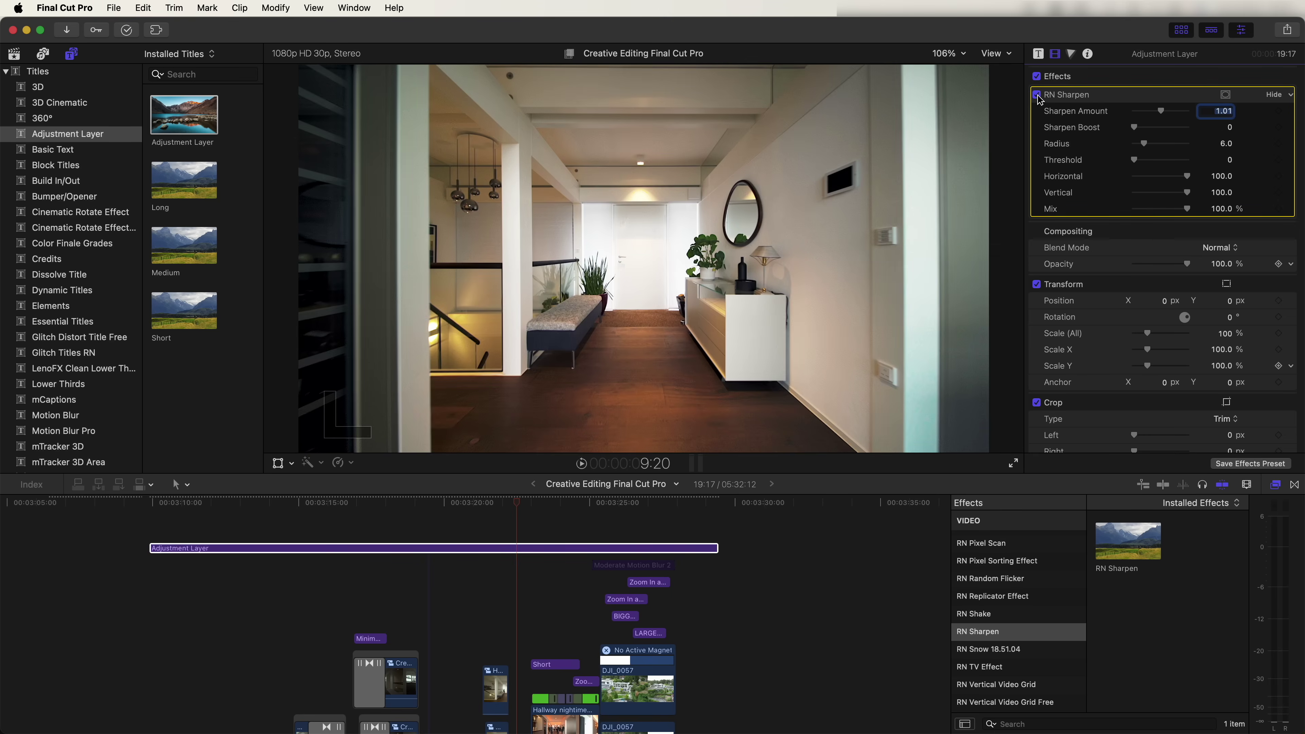
pyautogui.scroll(-5, 1018, 617)
# - Add RGB Vignette to the adjustment layer with a red channel blur of 2.66
pyautogui.click(986, 600)
pyautogui.moveTo(1128, 605); pyautogui.dragTo(516, 548)
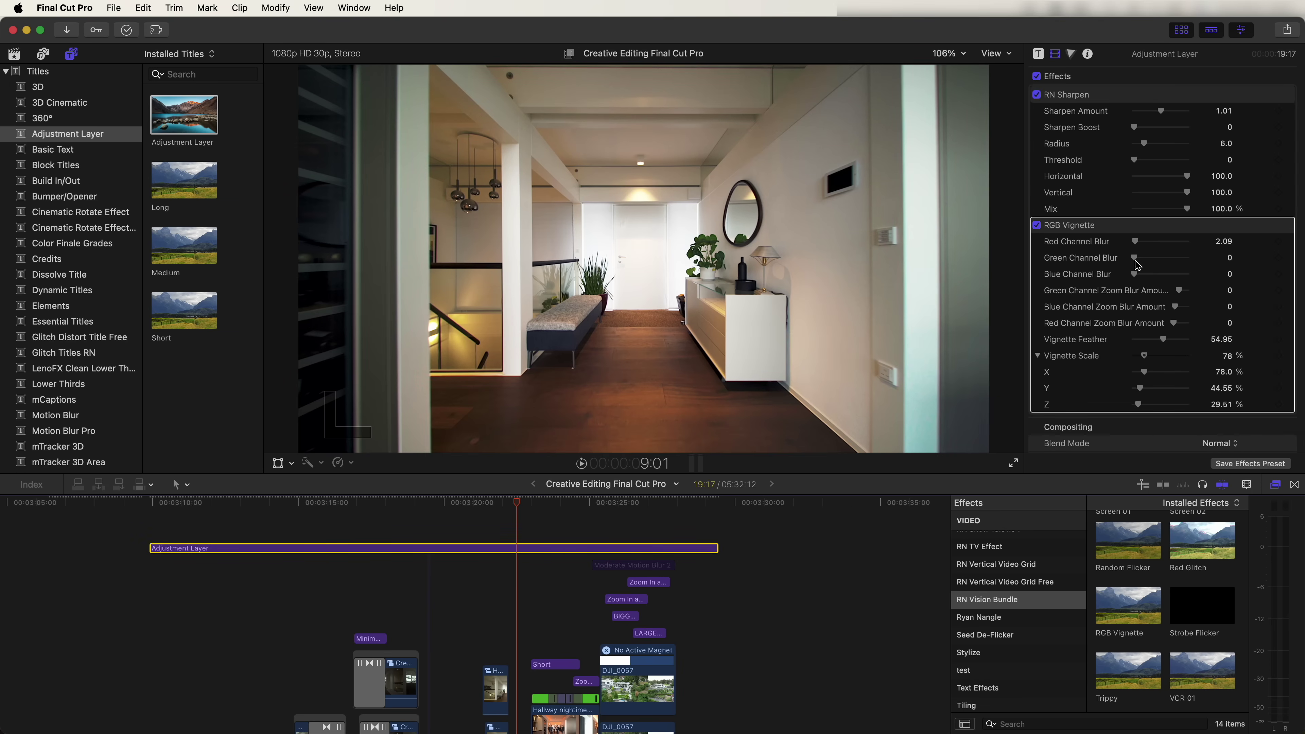
pyautogui.moveTo(1135, 241)
pyautogui.mouseDown()
pyautogui.moveTo(1153, 242)
pyautogui.moveTo(1137, 248)
pyautogui.mouseUp()
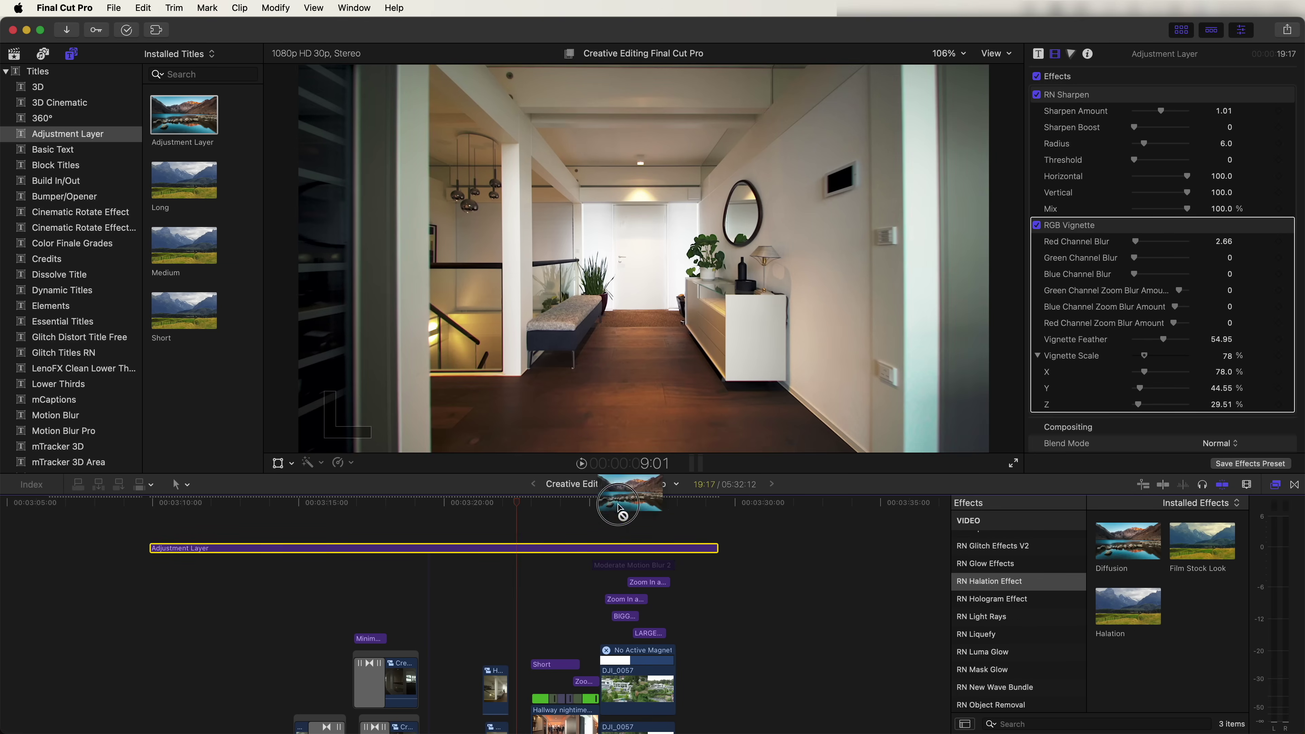
# - Add Diffusion to the adjustment layer and set its opacity to 73.59%
pyautogui.moveTo(627, 506); pyautogui.dragTo(496, 548)
pyautogui.scroll(-5, 1156, 309)
pyautogui.moveTo(1139, 339)
pyautogui.mouseDown()
pyautogui.moveTo(1203, 341)
pyautogui.moveTo(1135, 341)
pyautogui.mouseUp()
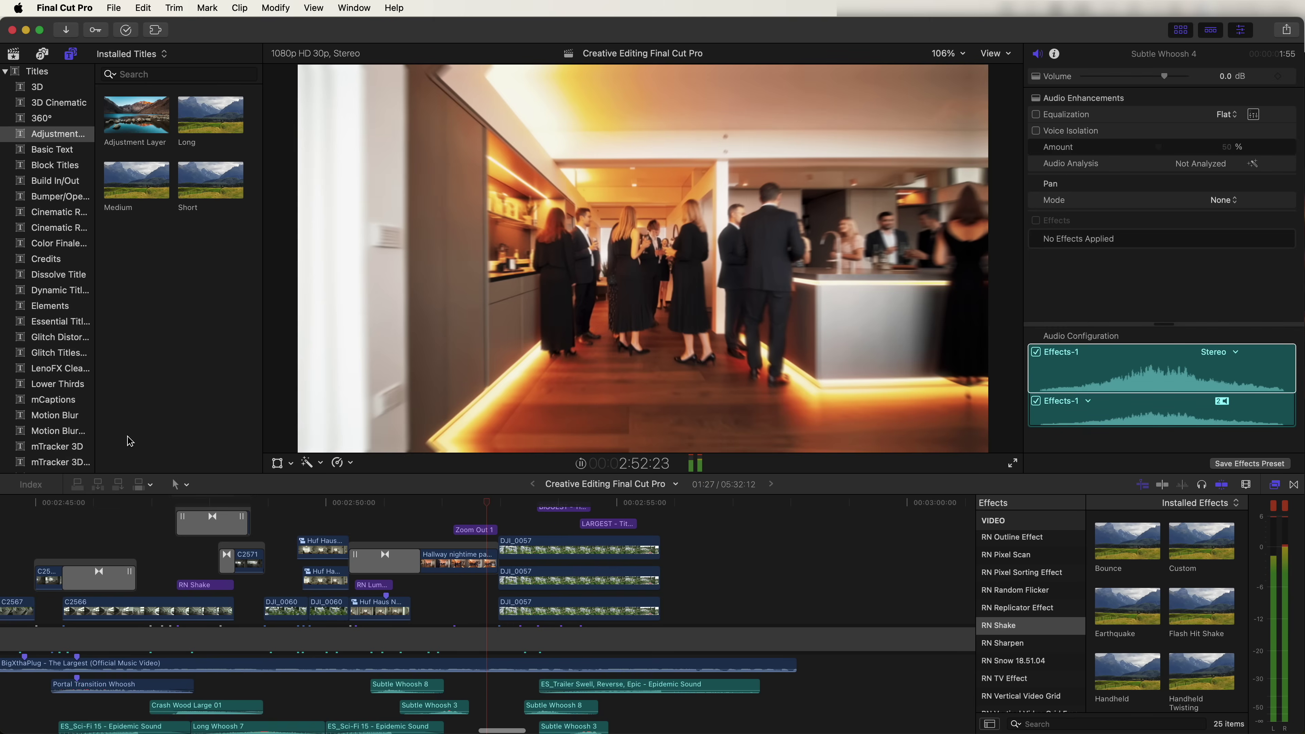